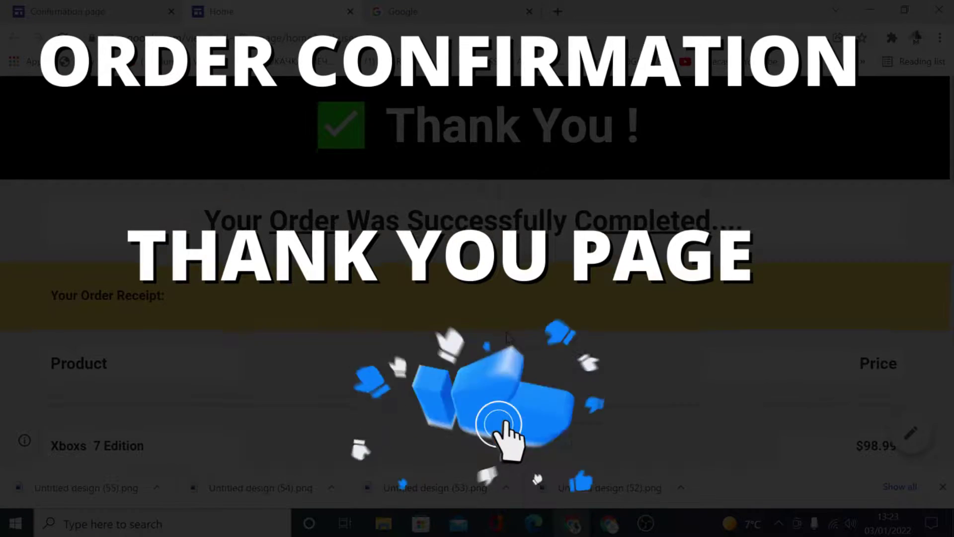
# Look over the published example thank-you page, from the header and order receipt down to the products, Facebook community section and footer
pyautogui.scroll(-3, 510, 338)
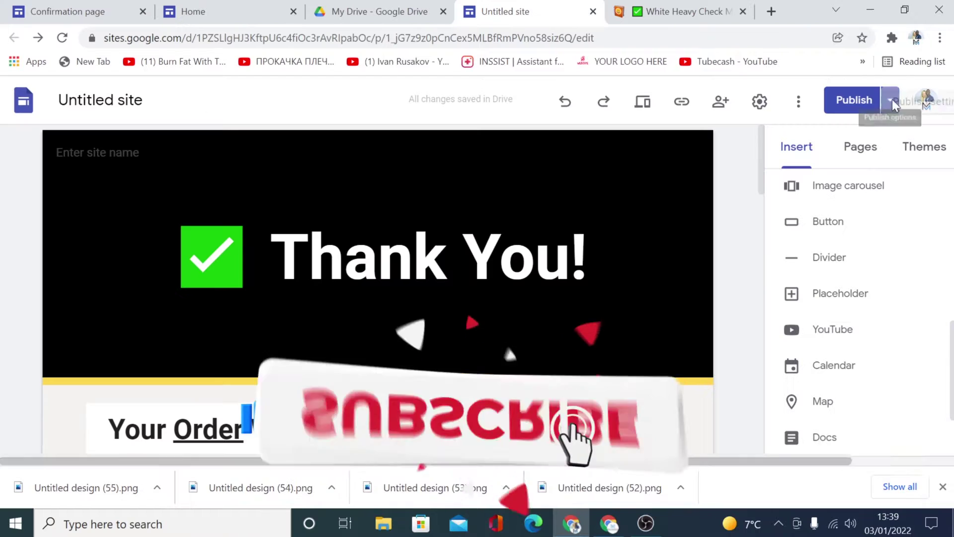
pyautogui.click(890, 100)
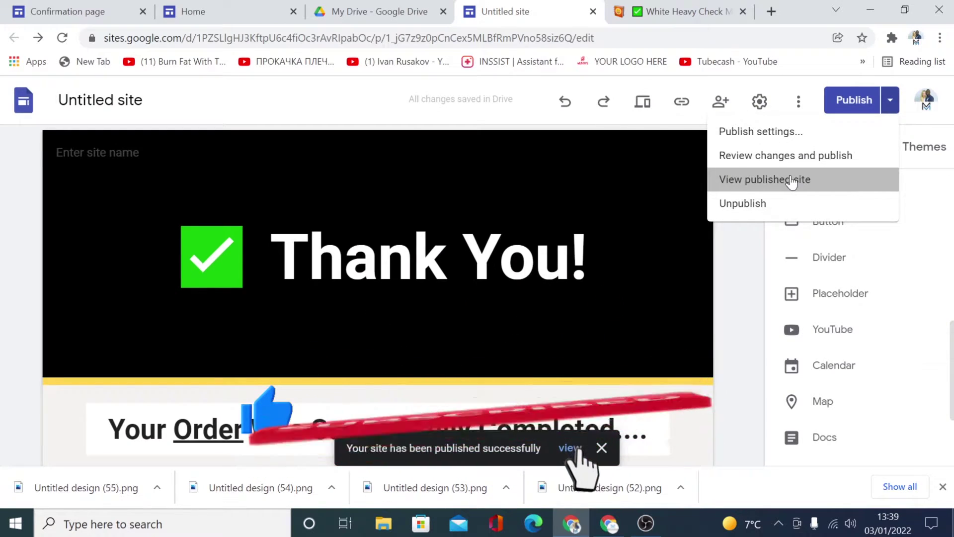
pyautogui.click(790, 180)
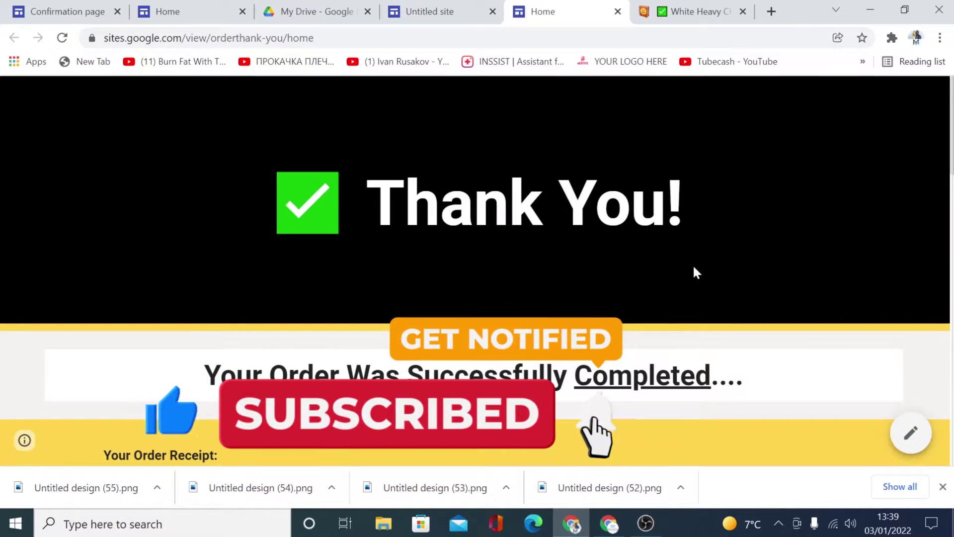
pyautogui.scroll(-15, 693, 268)
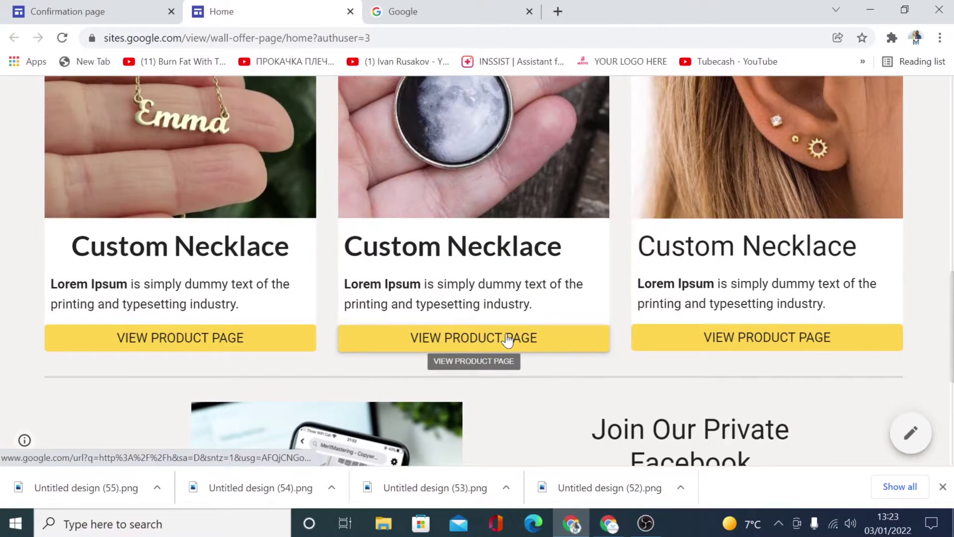
pyautogui.scroll(-3, 507, 340)
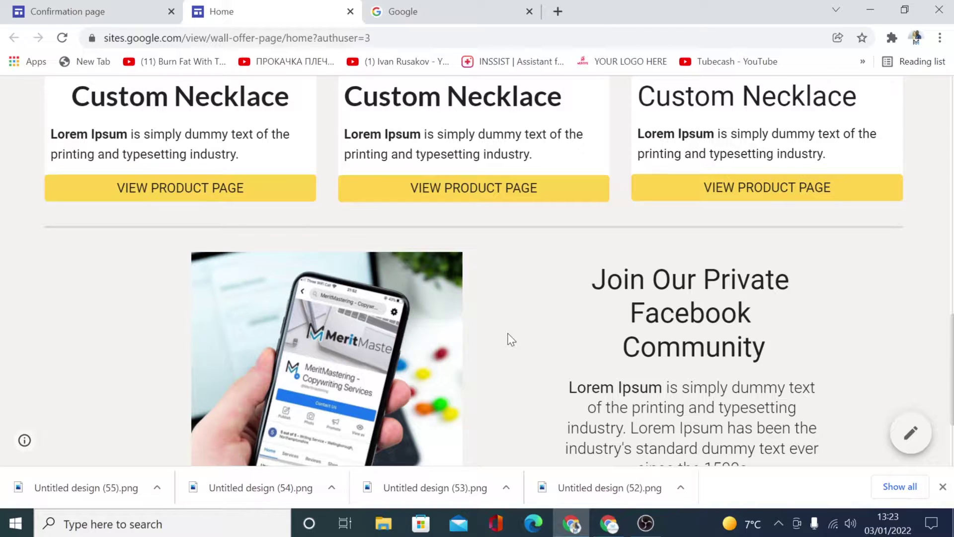
pyautogui.scroll(-3, 512, 339)
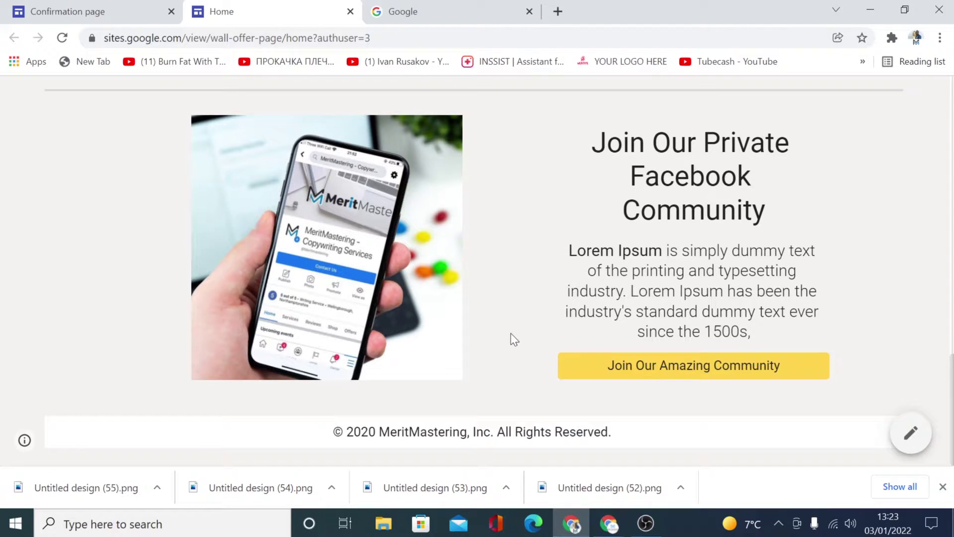
# Switch to Google Drive and create a new blank Google Sites site
pyautogui.hotkey('ctrl', 'Tab')
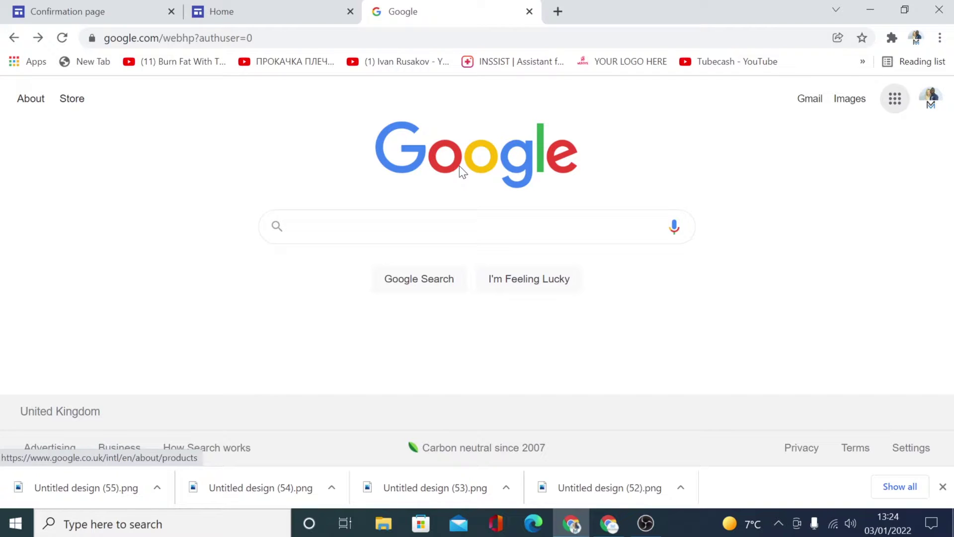
pyautogui.click(895, 99)
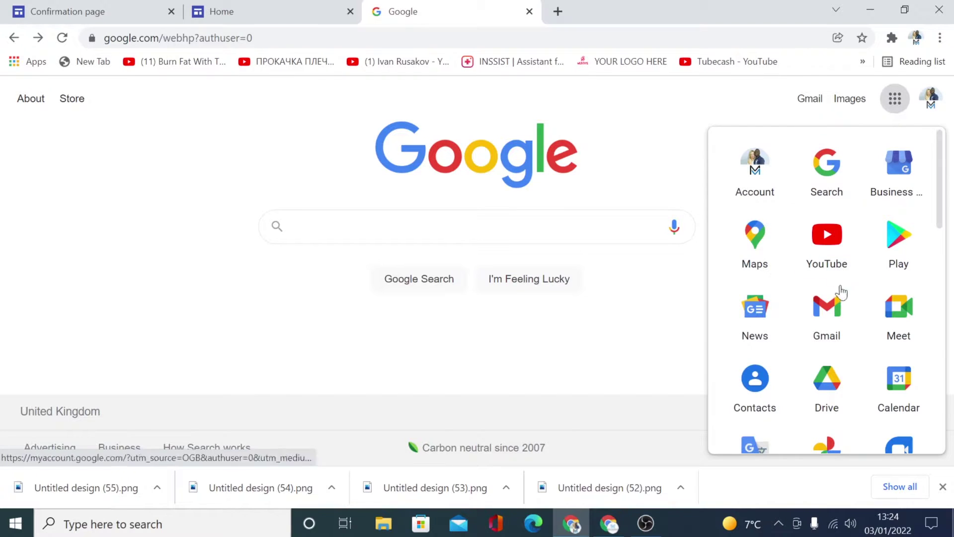
pyautogui.click(831, 393)
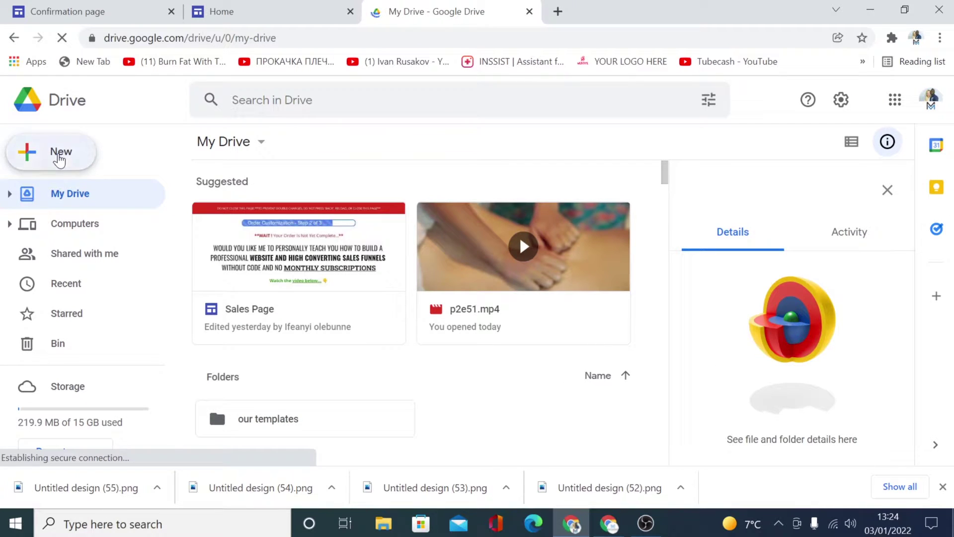
pyautogui.click(60, 158)
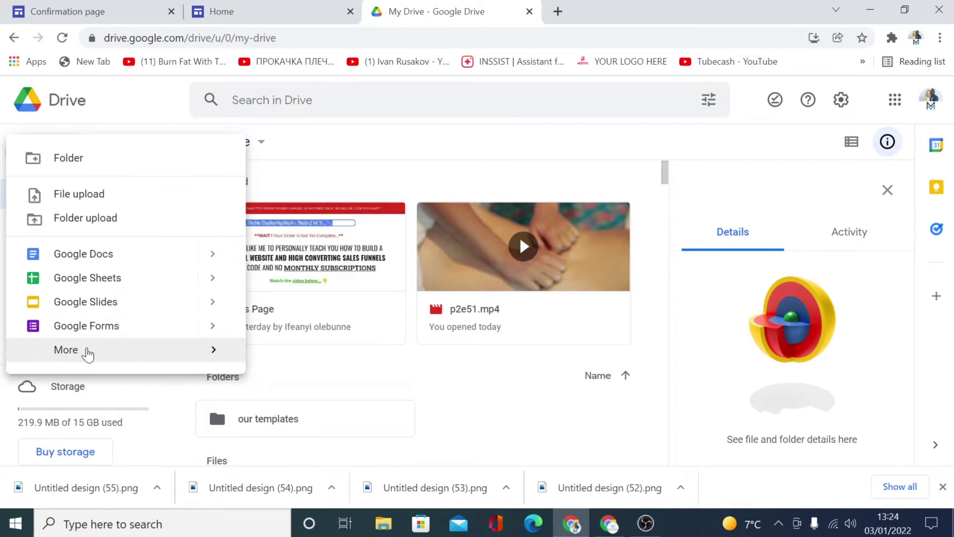
pyautogui.moveTo(87, 353)
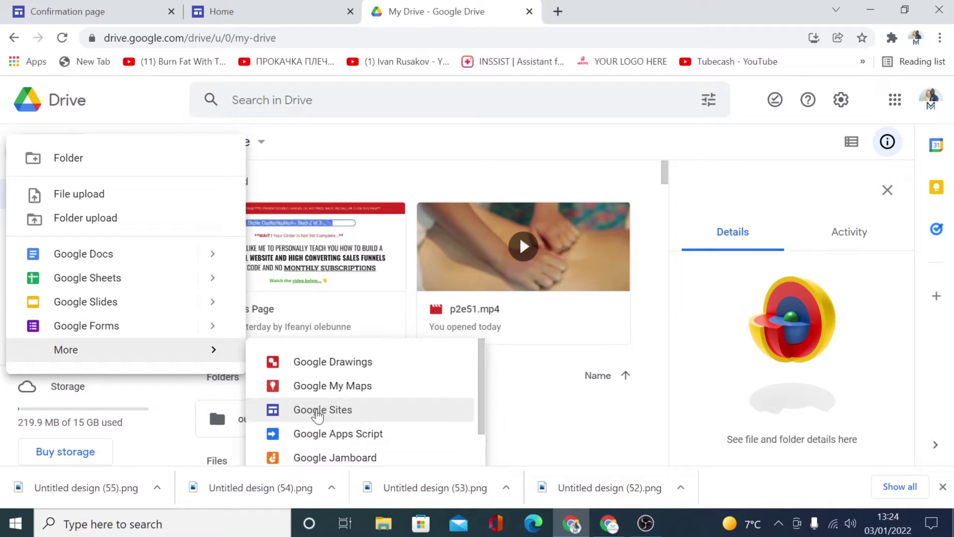
pyautogui.click(317, 413)
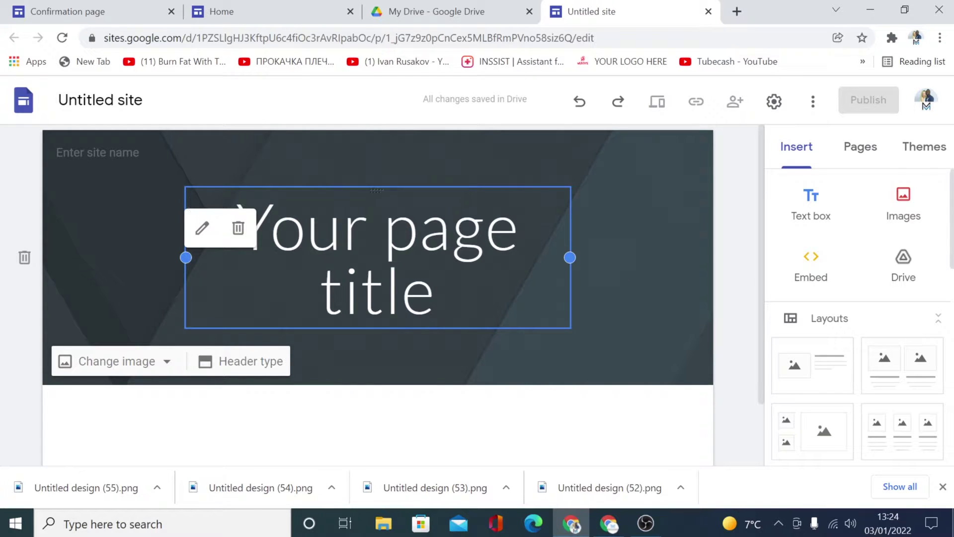
# Apply the Level theme to the new site
pyautogui.click(923, 151)
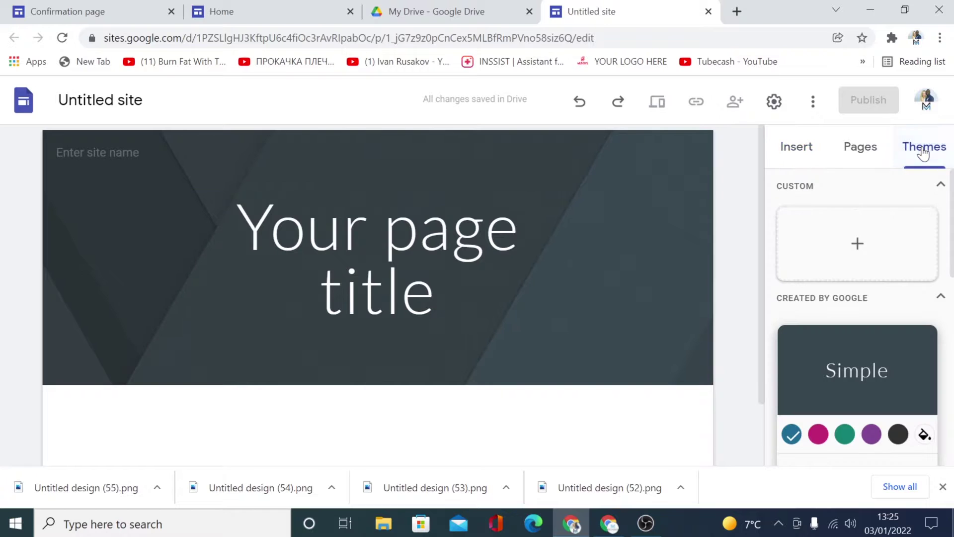
pyautogui.scroll(-5, 904, 314)
pyautogui.scroll(-4, 900, 301)
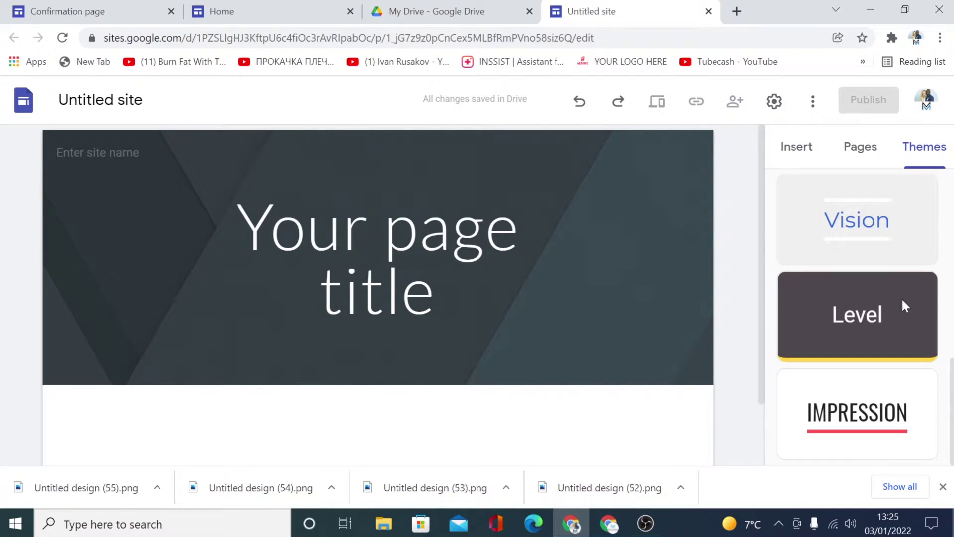
pyautogui.click(847, 326)
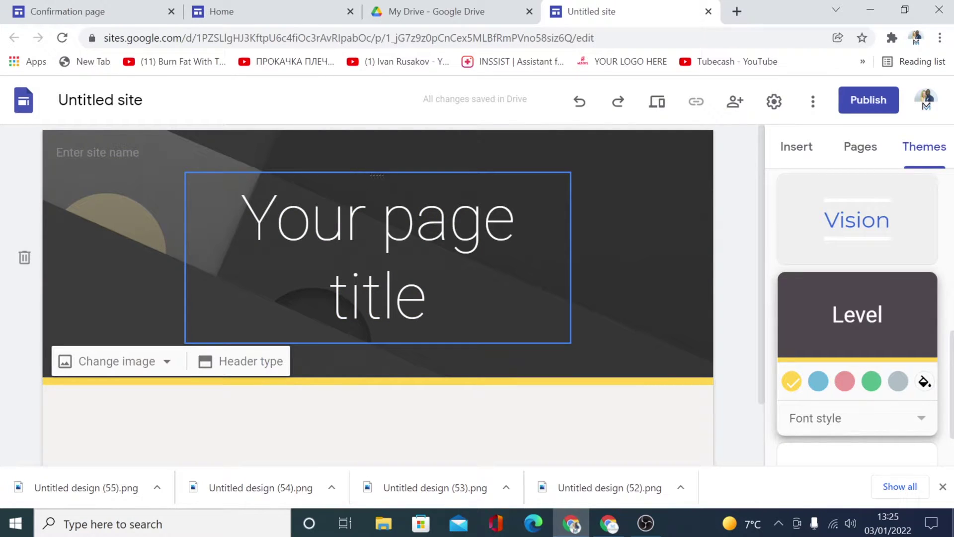
# Check the header of the example page and open getemoji.com in a new browser tab
pyautogui.hotkey('ctrl', '2')
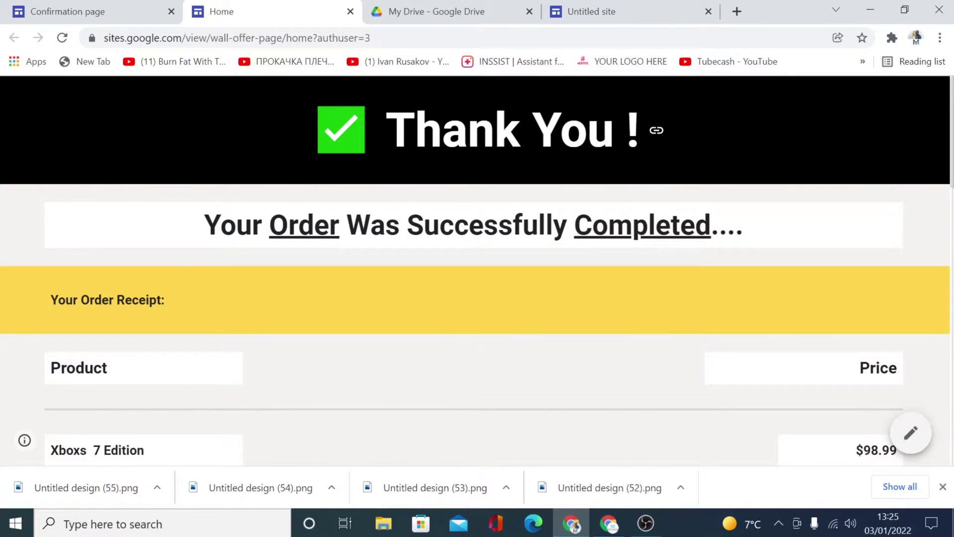
pyautogui.hotkey('ctrl', 't')
pyautogui.write('getemoji.com')
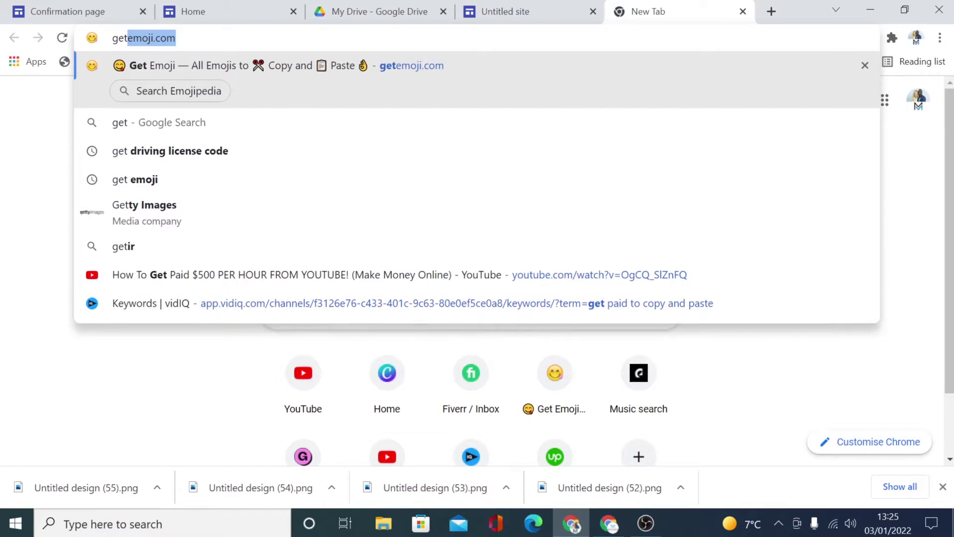
pyautogui.press('Return')
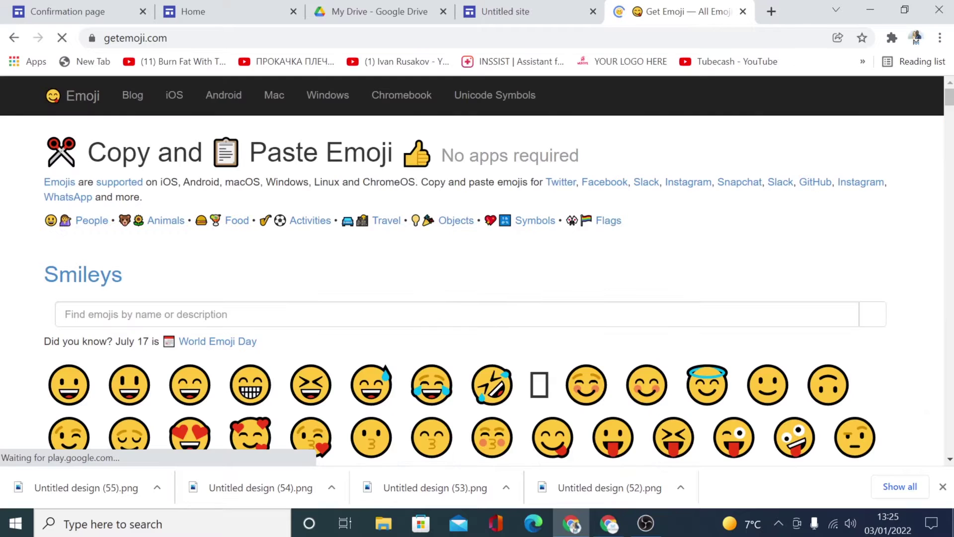
# Search the emoji site for "tick" and copy the Check Mark Button emoji
pyautogui.scroll(-3, 326, 298)
pyautogui.scroll(1, 477, 298)
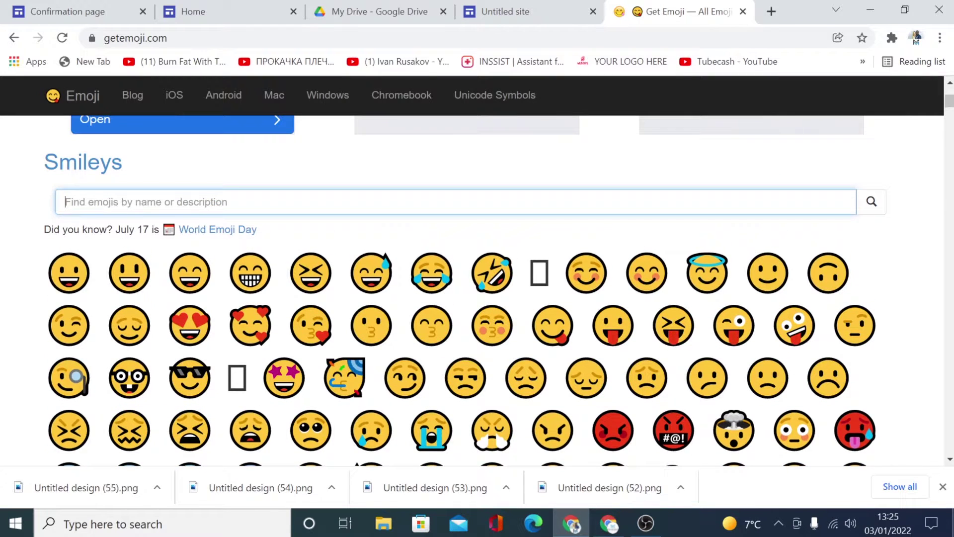
pyautogui.click(65, 201)
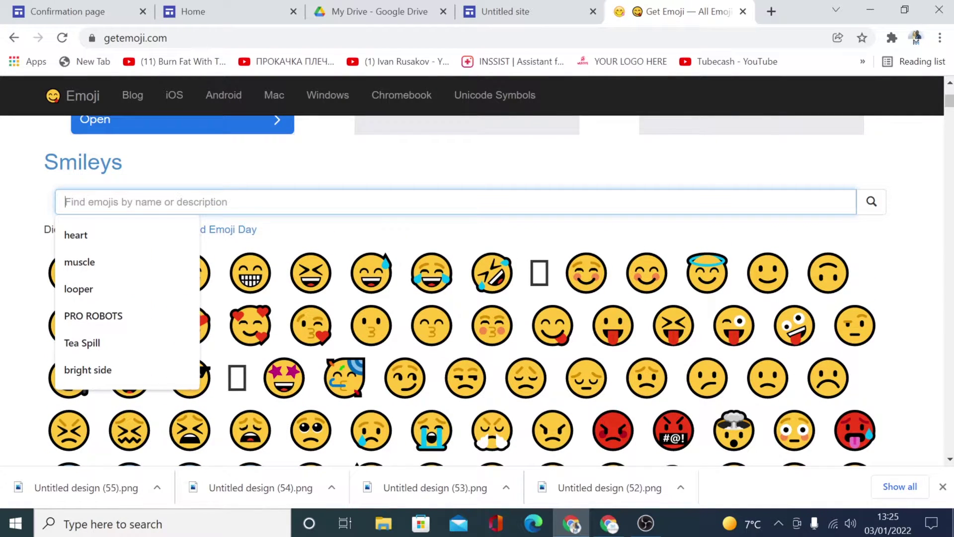
pyautogui.write('tick')
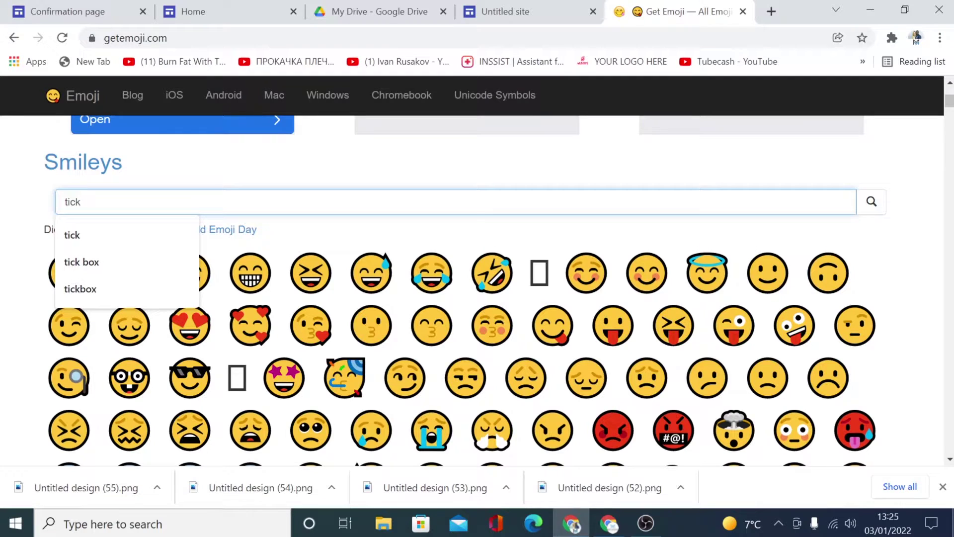
pyautogui.press('Return')
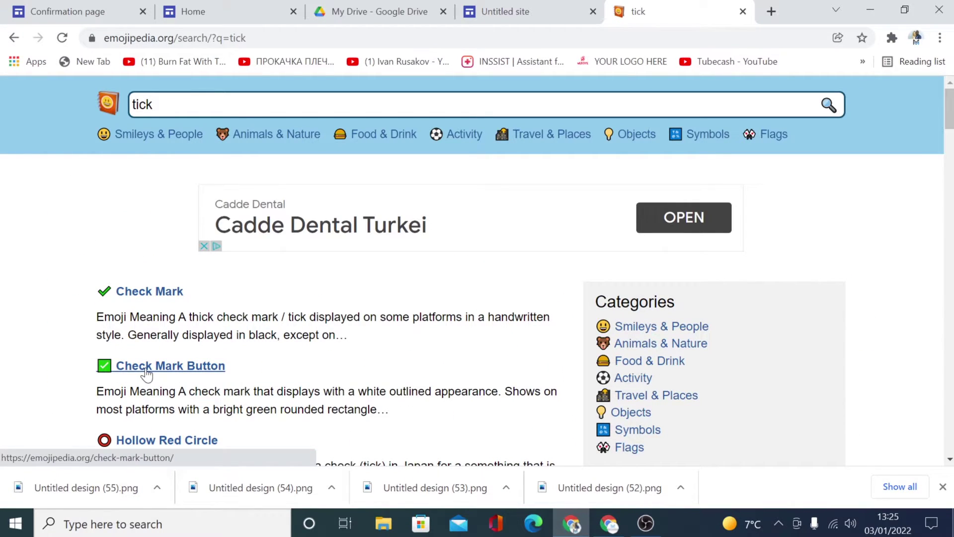
pyautogui.click(147, 367)
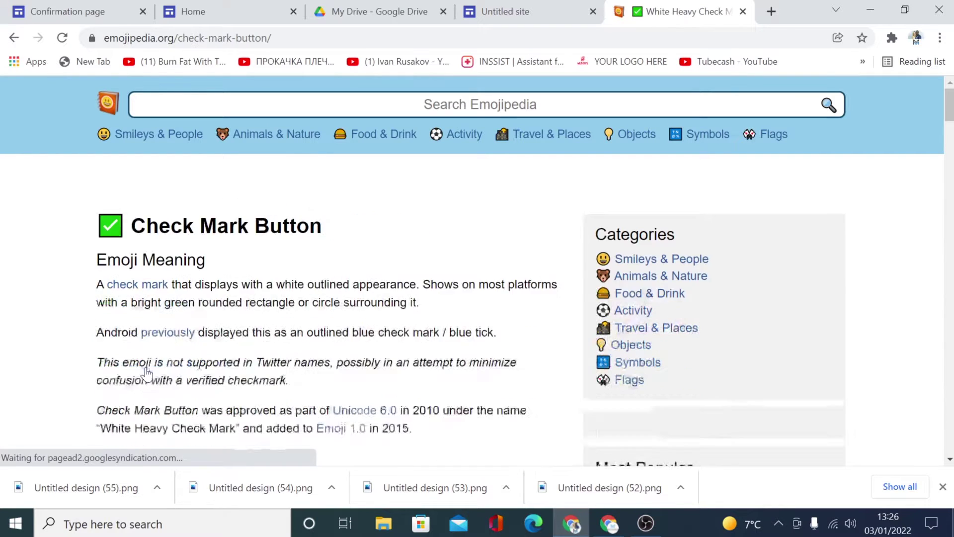
pyautogui.scroll(-4, 430, 330)
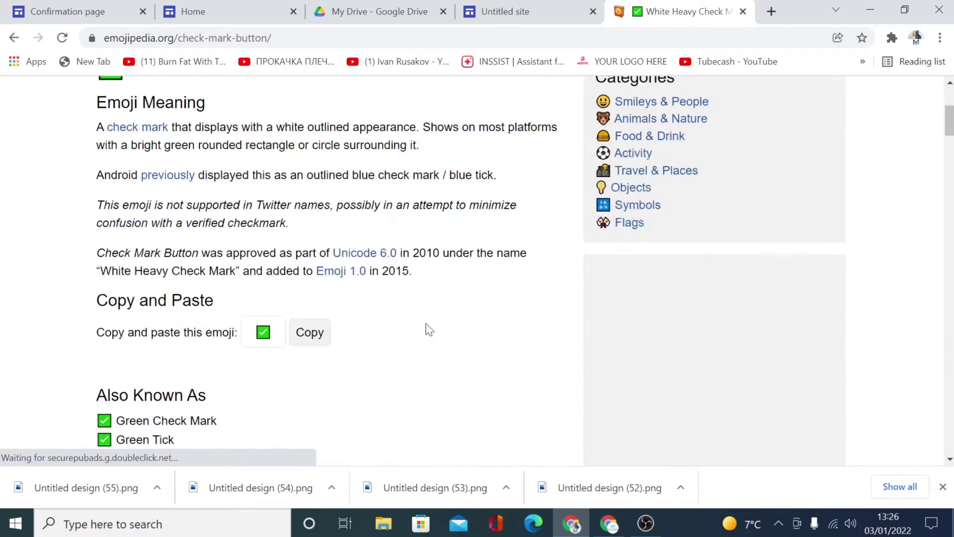
pyautogui.click(307, 334)
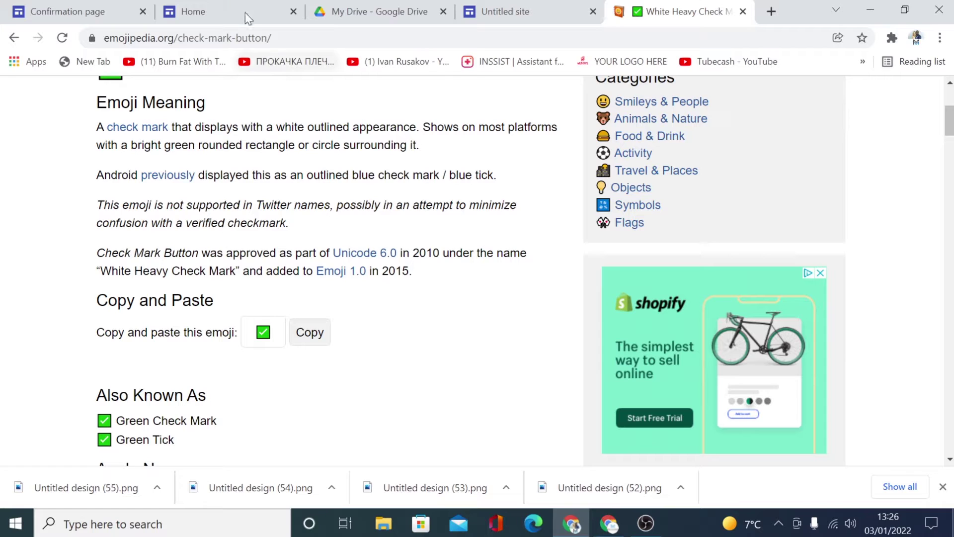
# Return to the untitled site and delete the default page title text box from the header
pyautogui.click(518, 16)
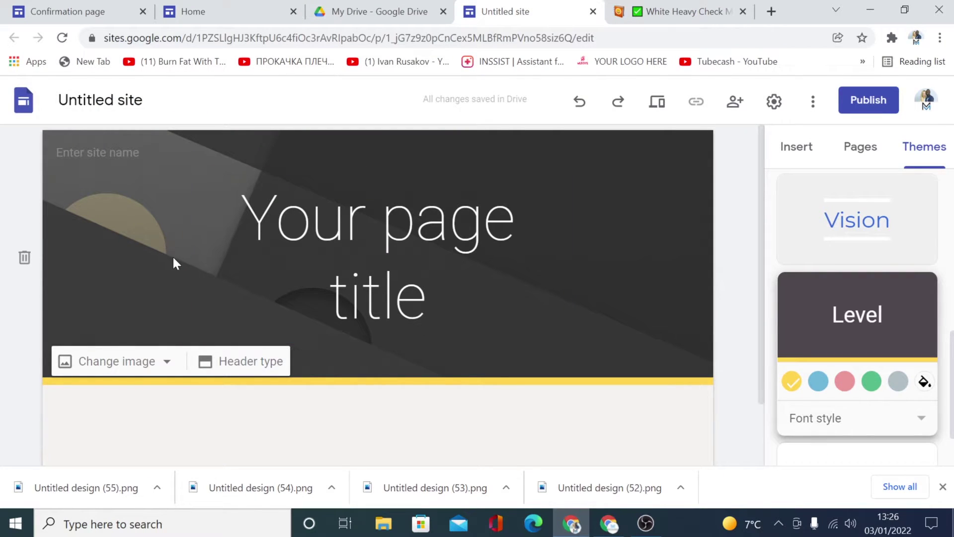
pyautogui.click(172, 255)
pyautogui.click(276, 227)
pyautogui.tripleClick(349, 298)
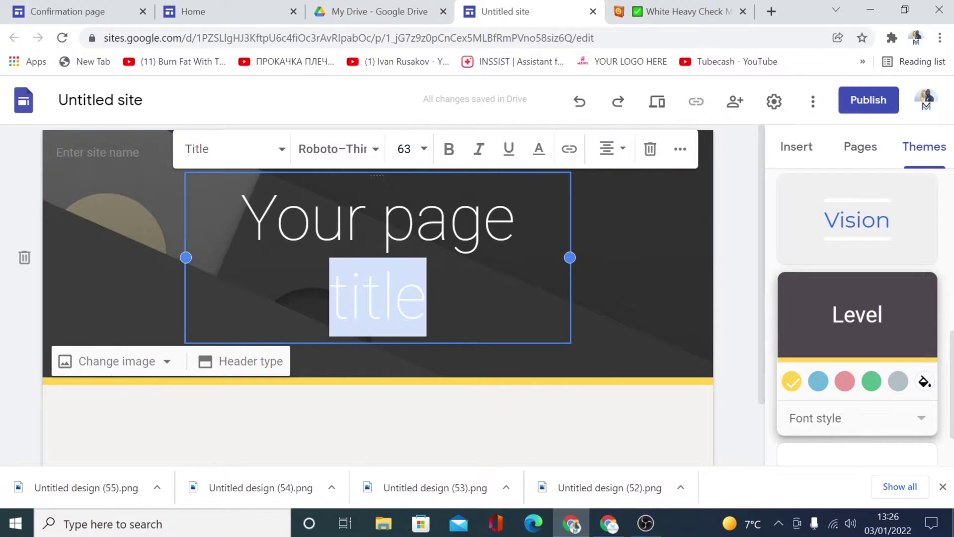
pyautogui.click(653, 147)
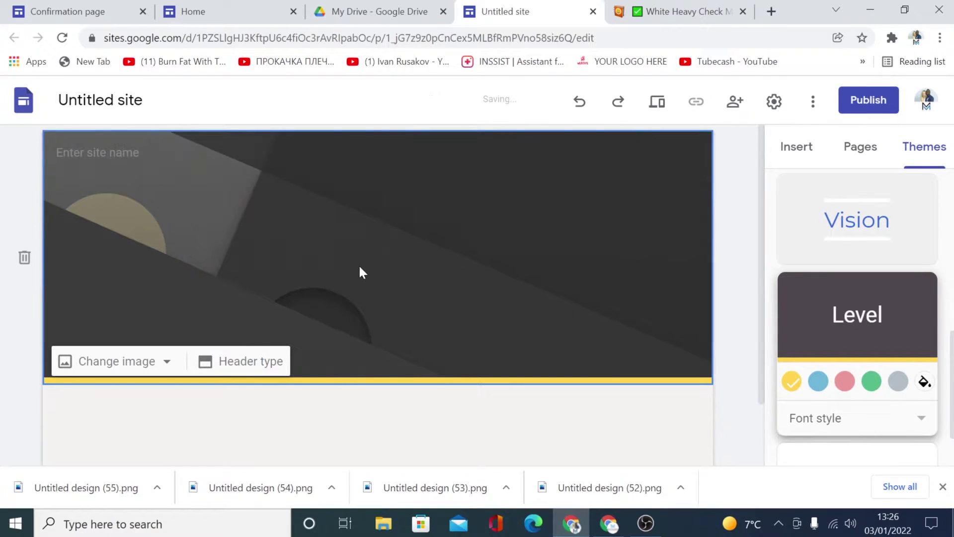
# Insert a text box in the header containing the copied check mark emoji followed by "Thank You!"
pyautogui.doubleClick(351, 258)
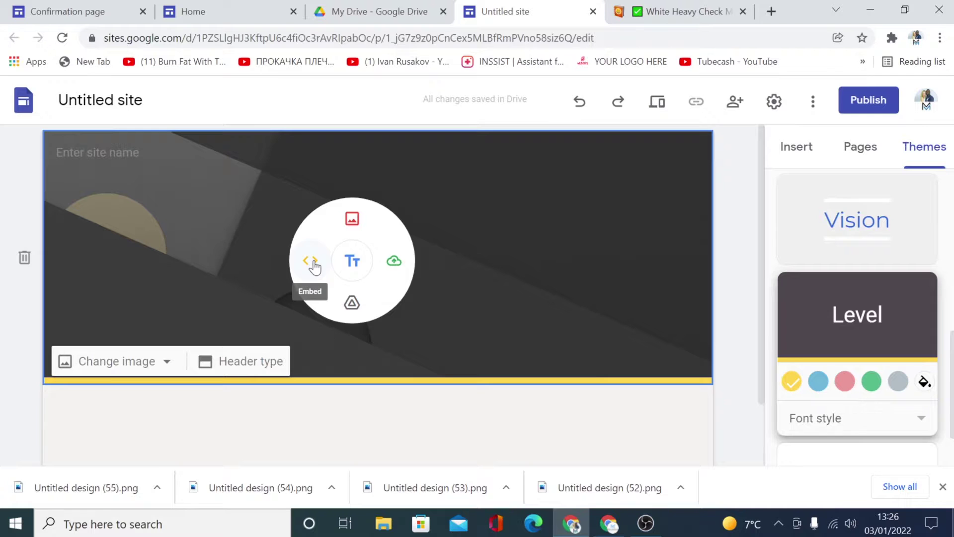
pyautogui.click(351, 261)
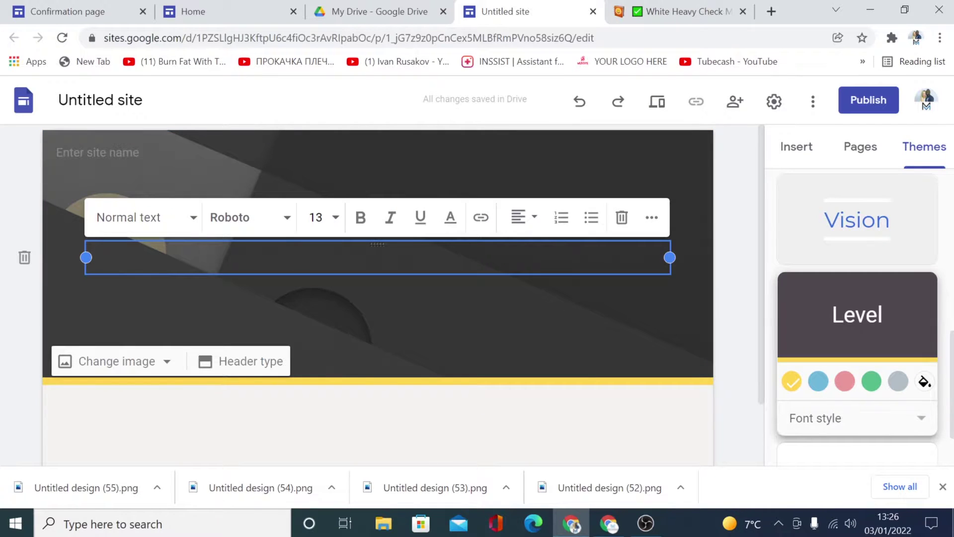
pyautogui.rightClick(255, 257)
pyautogui.click(292, 376)
pyautogui.write('Tha')
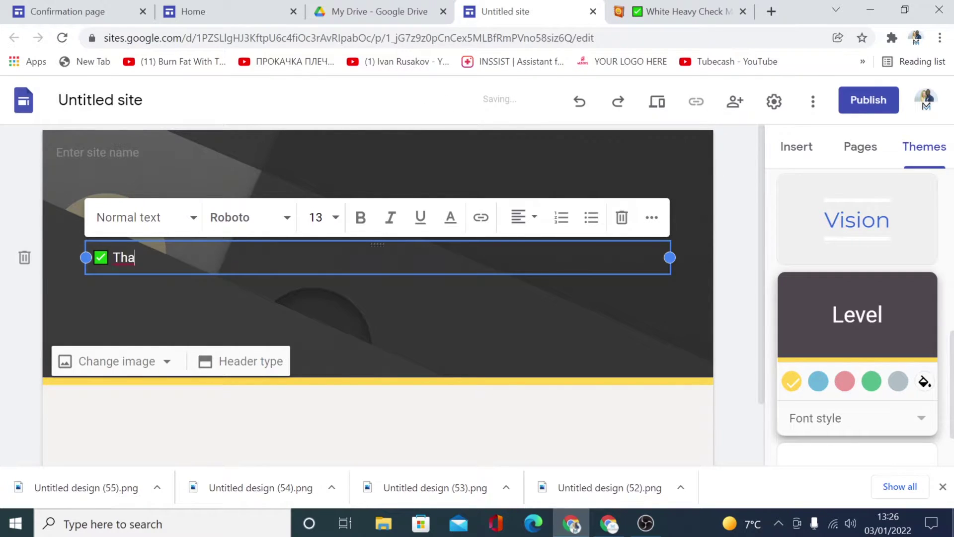
pyautogui.write('nk You!')
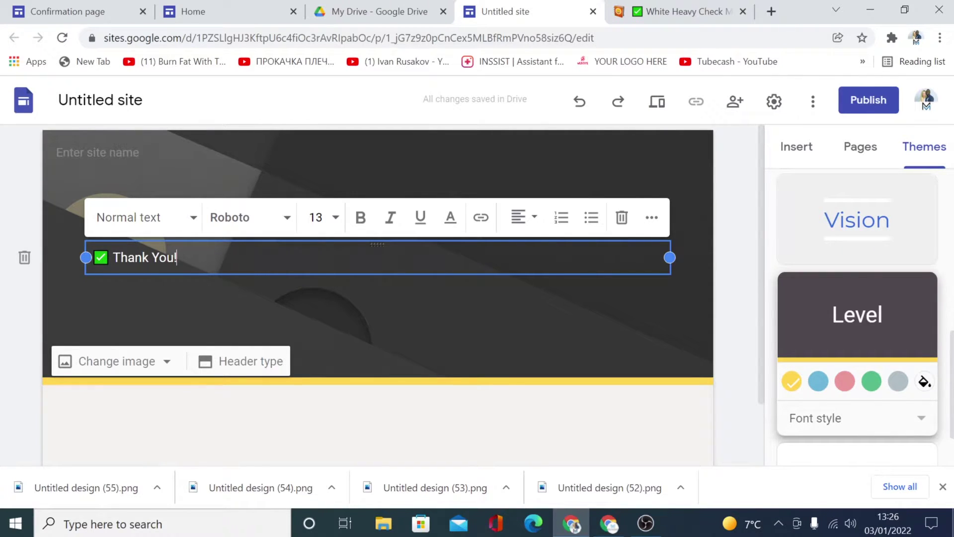
# Apply the Title text style to the "Thank You!" line in the header
pyautogui.hotkey('shift', 'Left')
pyautogui.hotkey('shift', 'Left')
pyautogui.hotkey('shift', 'Left')
pyautogui.hotkey('shift', 'Left')
pyautogui.hotkey('shift', 'Left')
pyautogui.hotkey('shift', 'Left')
pyautogui.hotkey('shift', 'Left')
pyautogui.hotkey('shift', 'Left')
pyautogui.hotkey('shift', 'Left')
pyautogui.hotkey('shift', 'Left')
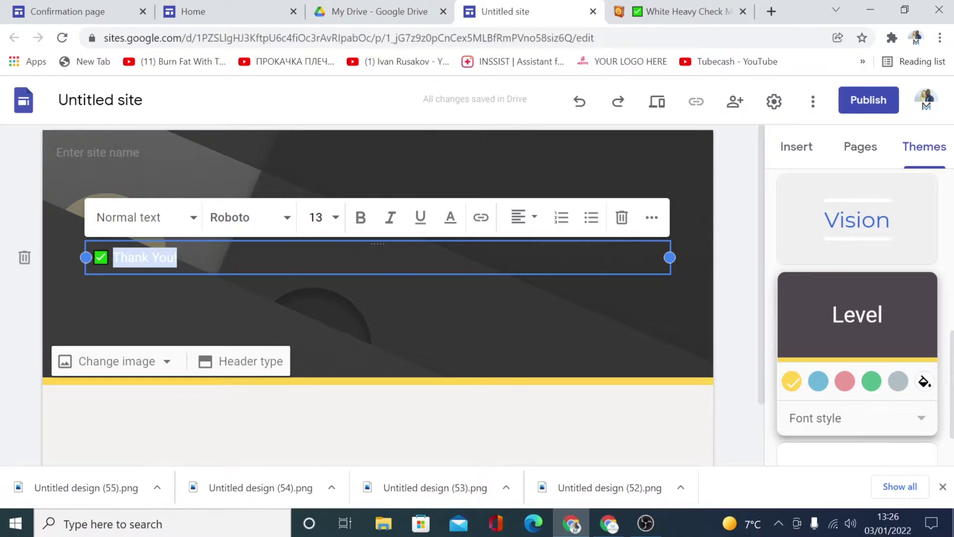
pyautogui.click(194, 221)
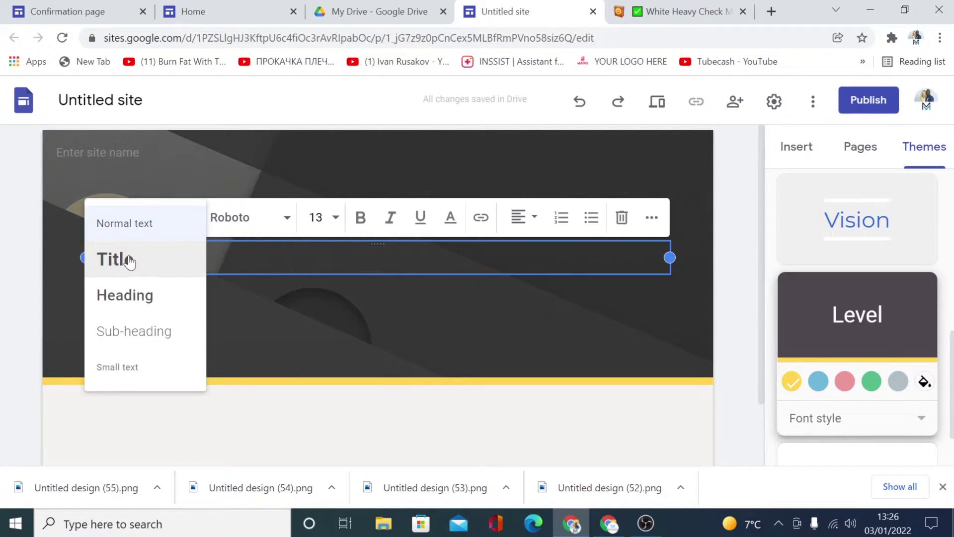
pyautogui.click(128, 262)
pyautogui.press('Right')
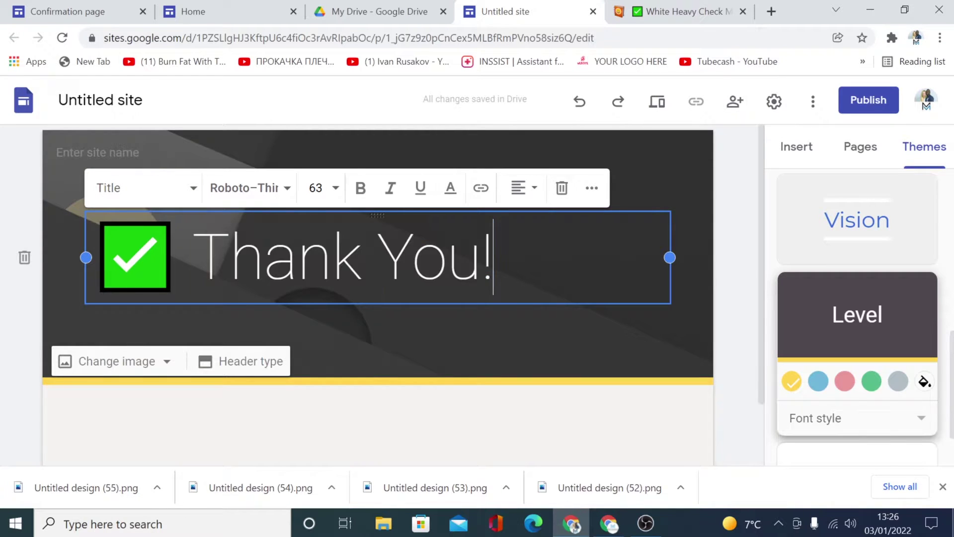
pyautogui.click(336, 192)
pyautogui.write('72')
pyautogui.press('Return')
# Make the "Thank You!" text in the header bold
pyautogui.press('Left')
pyautogui.hotkey('ctrl', 'shift', 'Left')
pyautogui.press('End')
pyautogui.hotkey('ctrl', 'shift', 'Left')
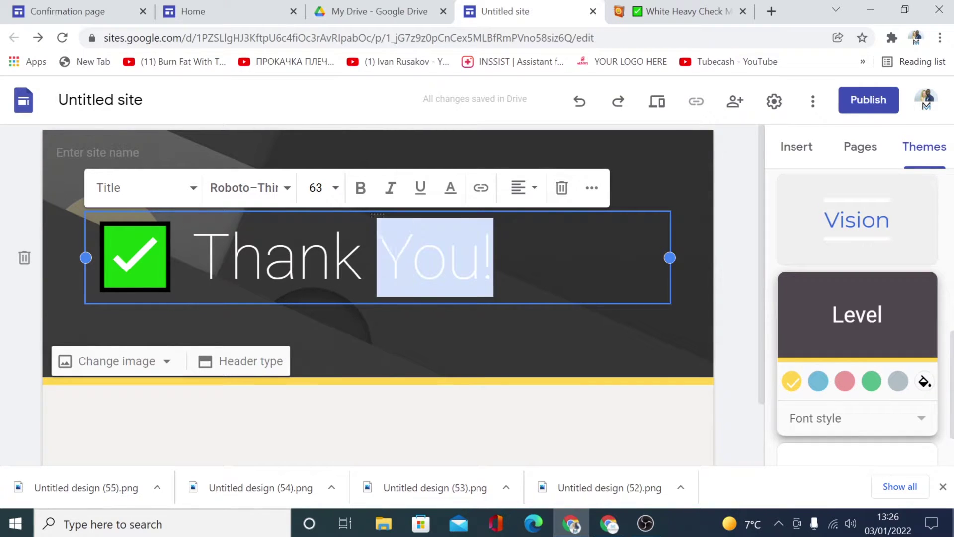
pyautogui.hotkey('shift', 'Left')
pyautogui.hotkey('shift', 'Left')
pyautogui.hotkey('shift', 'Left')
pyautogui.hotkey('shift', 'Left')
pyautogui.hotkey('shift', 'Left')
pyautogui.hotkey('shift', 'Left')
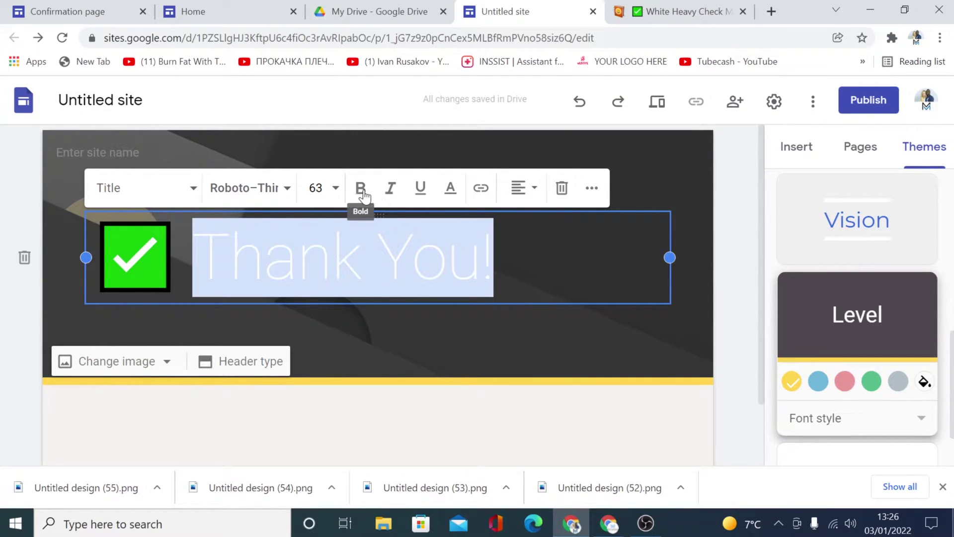
pyautogui.click(361, 188)
pyautogui.press('Right')
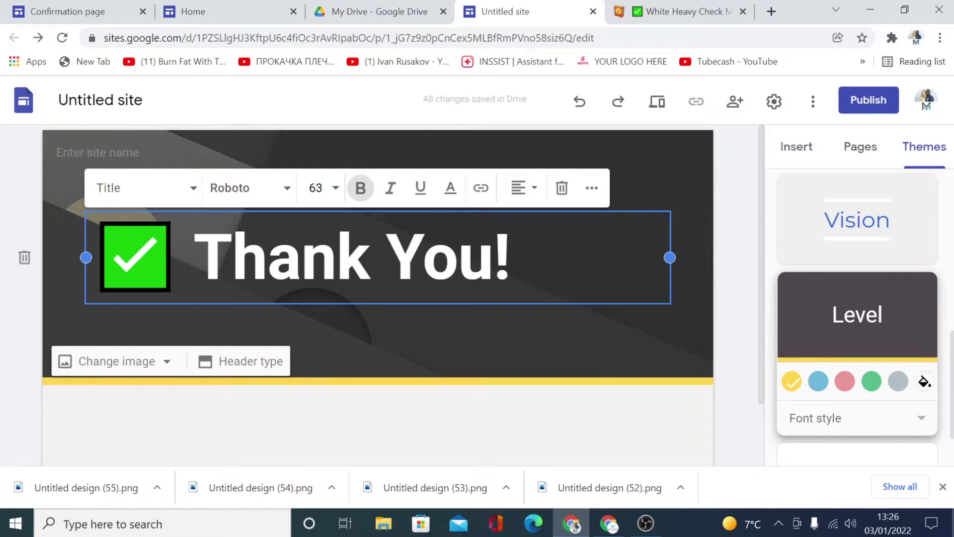
# Centre the whole header line, including the check mark emoji and "Thank You!"
pyautogui.hotkey('shift', 'Left')
pyautogui.hotkey('shift', 'Left')
pyautogui.hotkey('shift', 'Left')
pyautogui.hotkey('shift', 'Left')
pyautogui.hotkey('shift', 'Left')
pyautogui.hotkey('shift', 'Left')
pyautogui.hotkey('shift', 'Left')
pyautogui.hotkey('shift', 'Left')
pyautogui.hotkey('shift', 'Left')
pyautogui.hotkey('shift', 'Left')
pyautogui.hotkey('shift', 'Left')
pyautogui.hotkey('shift', 'Left')
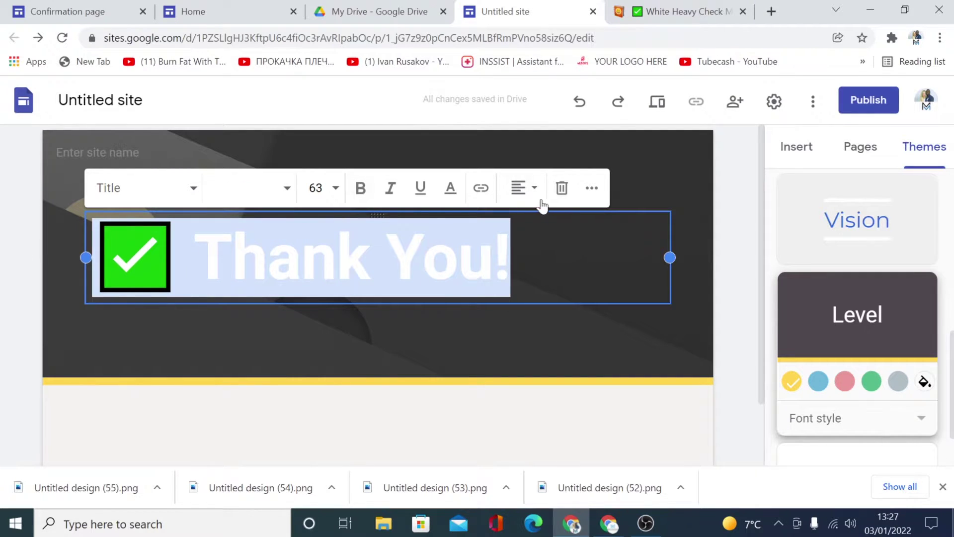
pyautogui.click(531, 188)
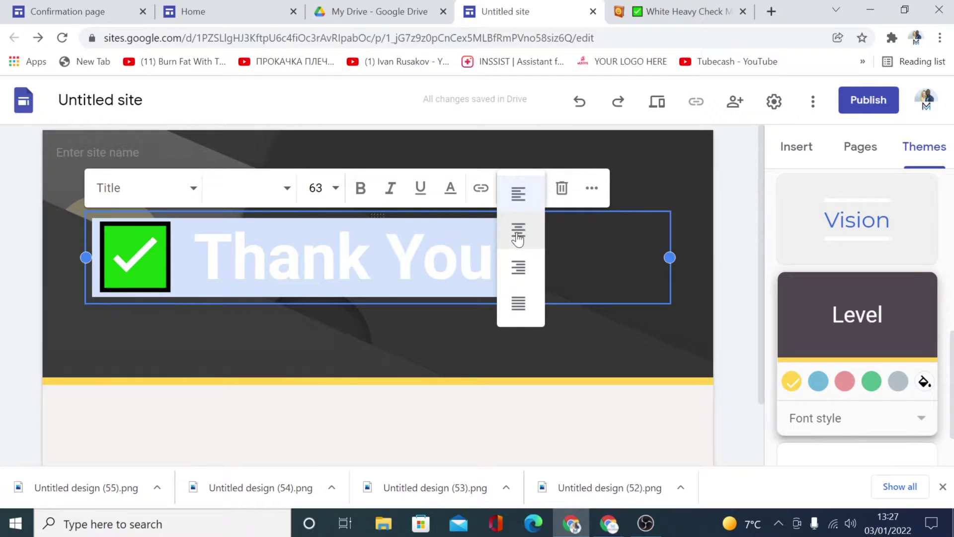
pyautogui.click(518, 231)
pyautogui.click(152, 299)
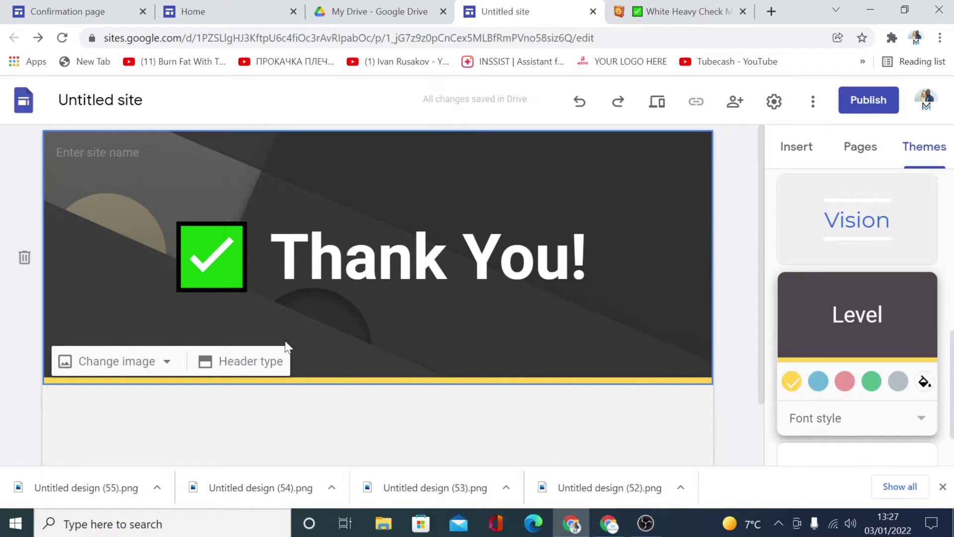
# Replace the header image with the first black image from a Google image search for "black", and toggle its readability adjustment
pyautogui.click(166, 367)
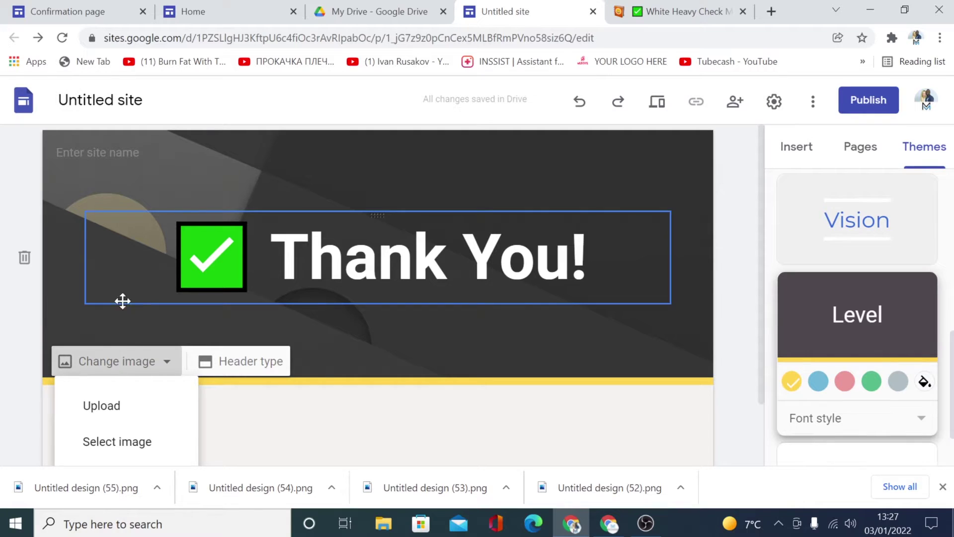
pyautogui.click(114, 443)
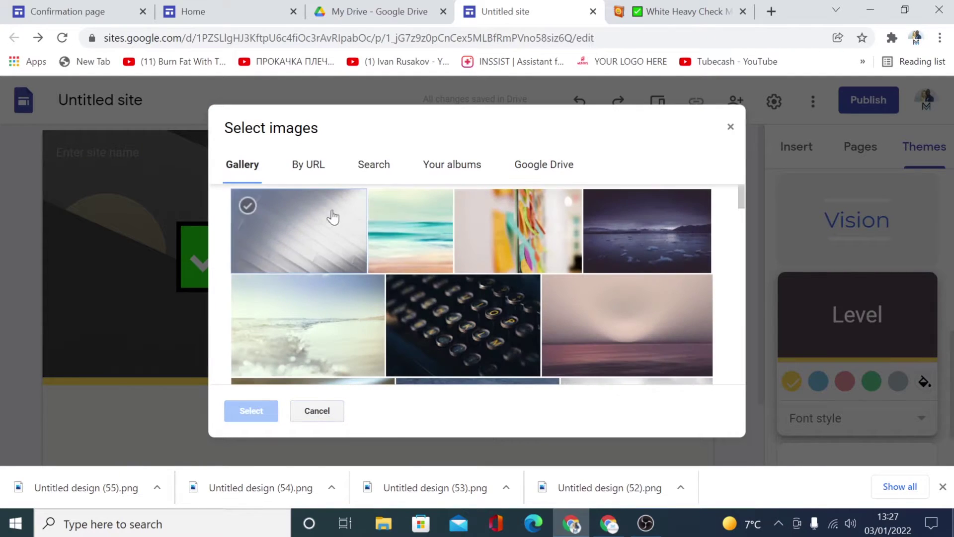
pyautogui.click(372, 168)
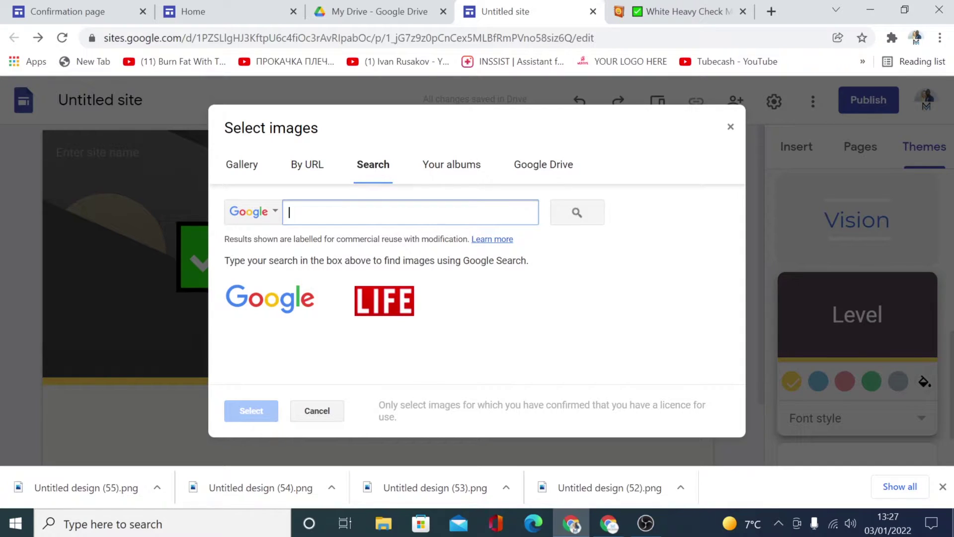
pyautogui.write('black')
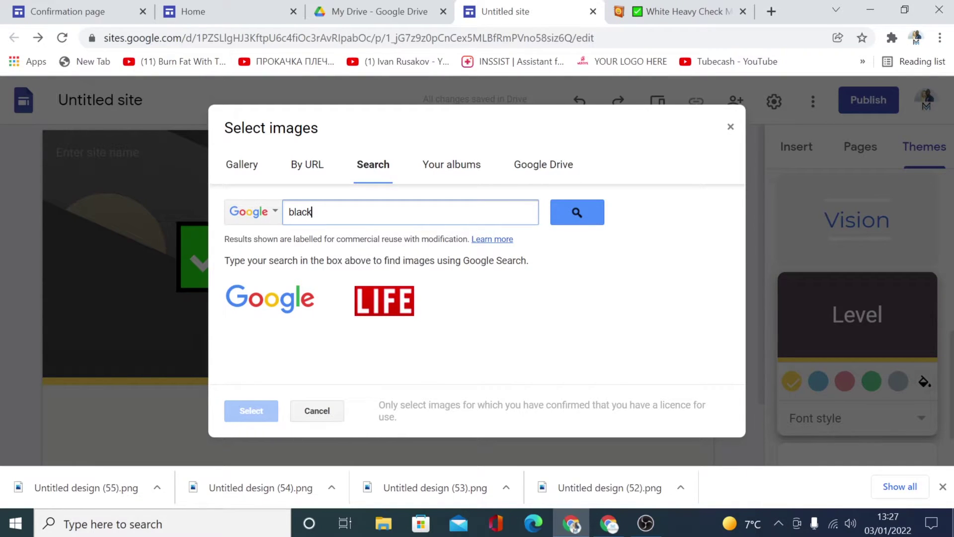
pyautogui.press('Return')
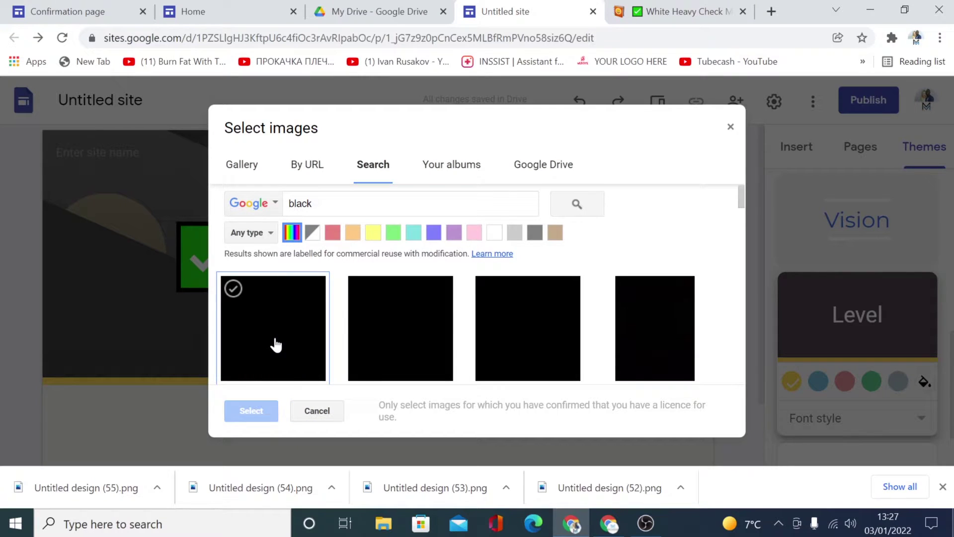
pyautogui.click(276, 344)
pyautogui.click(251, 411)
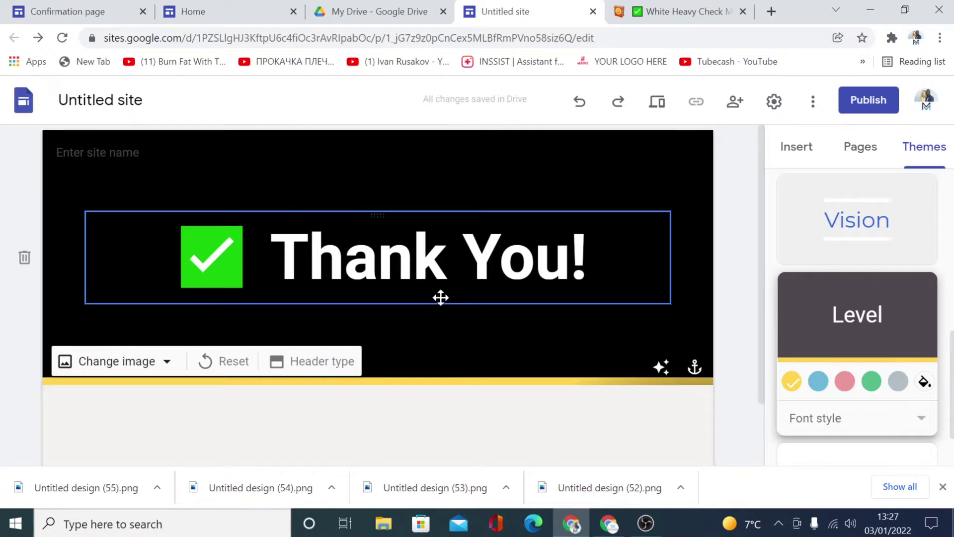
pyautogui.click(657, 368)
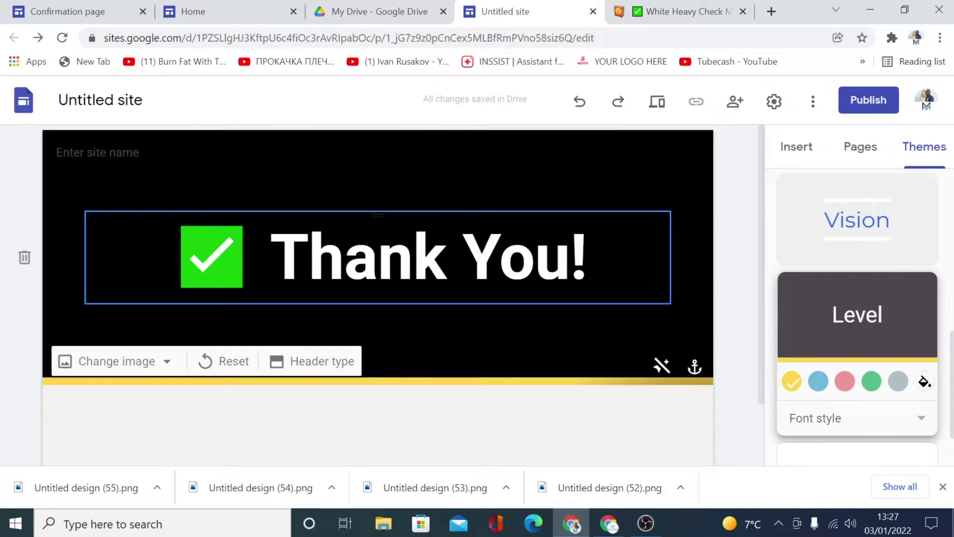
# Switch to the example page and copy its "Your Order Was Successfully Completed...." heading
pyautogui.hotkey('ctrl', '2')
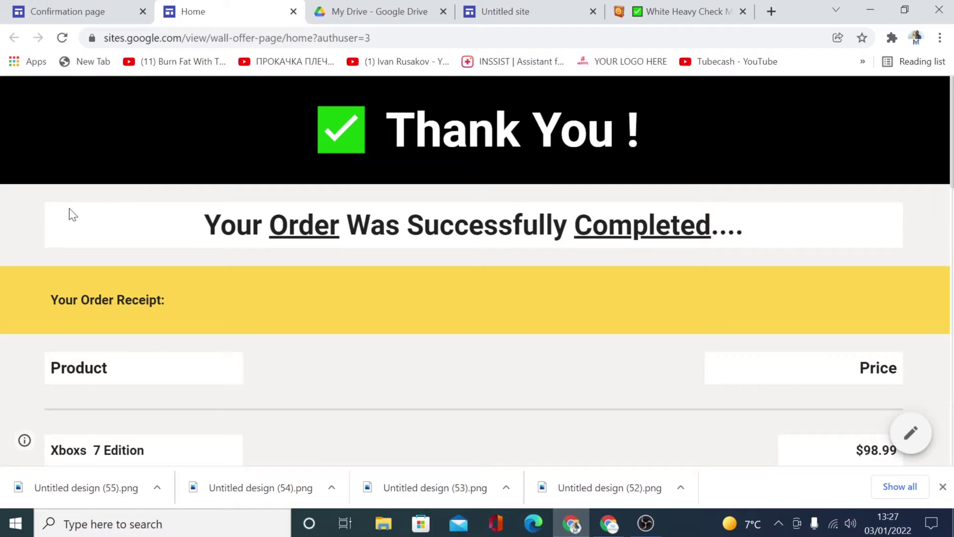
pyautogui.moveTo(204, 225); pyautogui.dragTo(744, 247)
pyautogui.rightClick(463, 220)
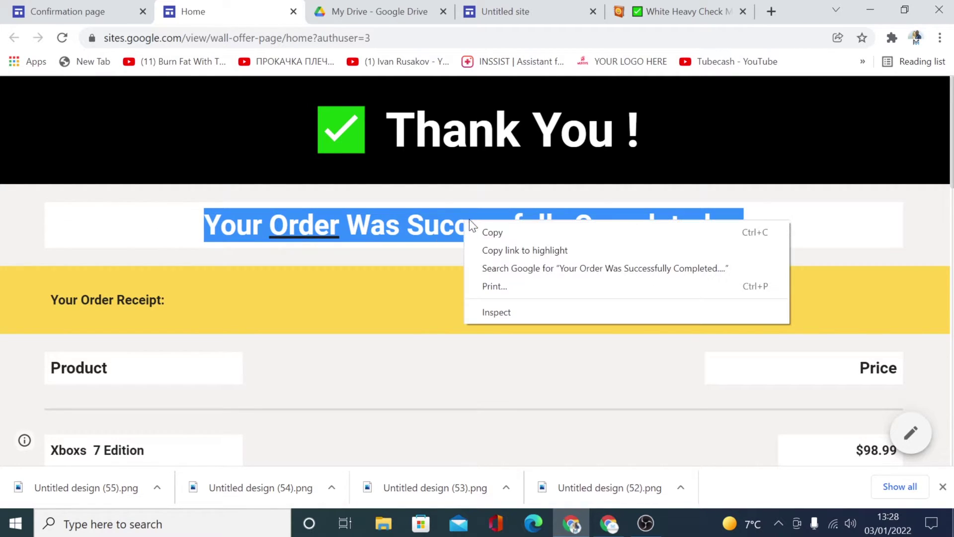
pyautogui.click(494, 233)
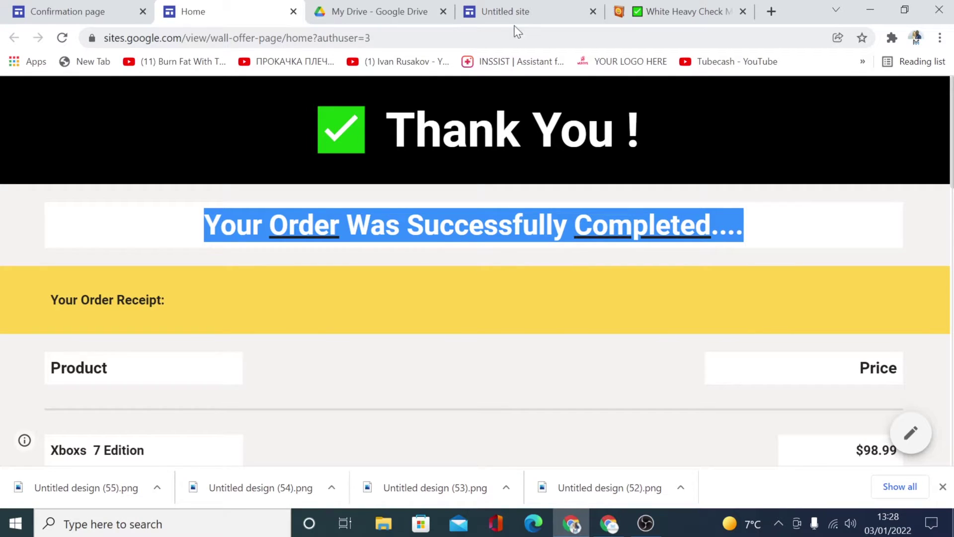
# Return to the untitled site and insert a text box below the header containing the copied "Your Order Was Successfully Completed...." heading
pyautogui.click(514, 11)
pyautogui.scroll(-2, 395, 409)
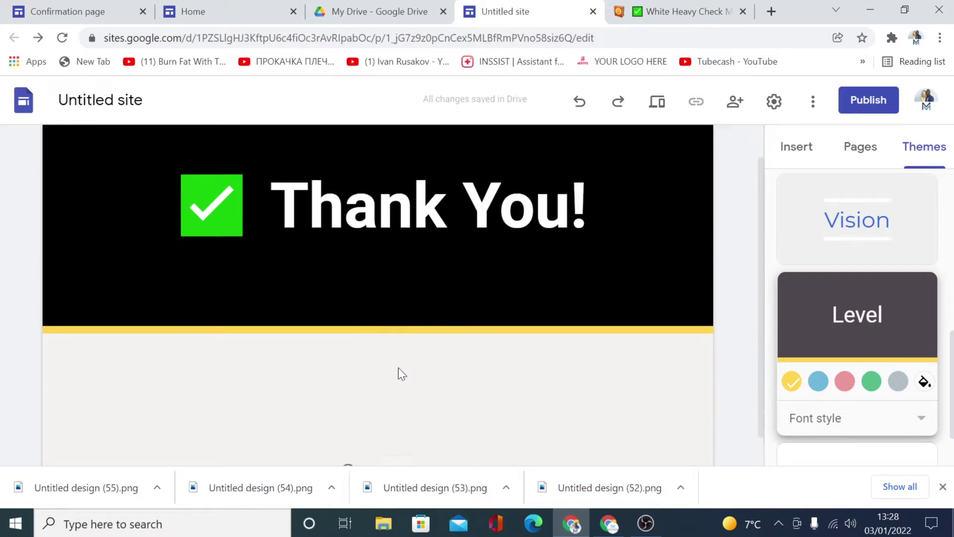
pyautogui.doubleClick(361, 340)
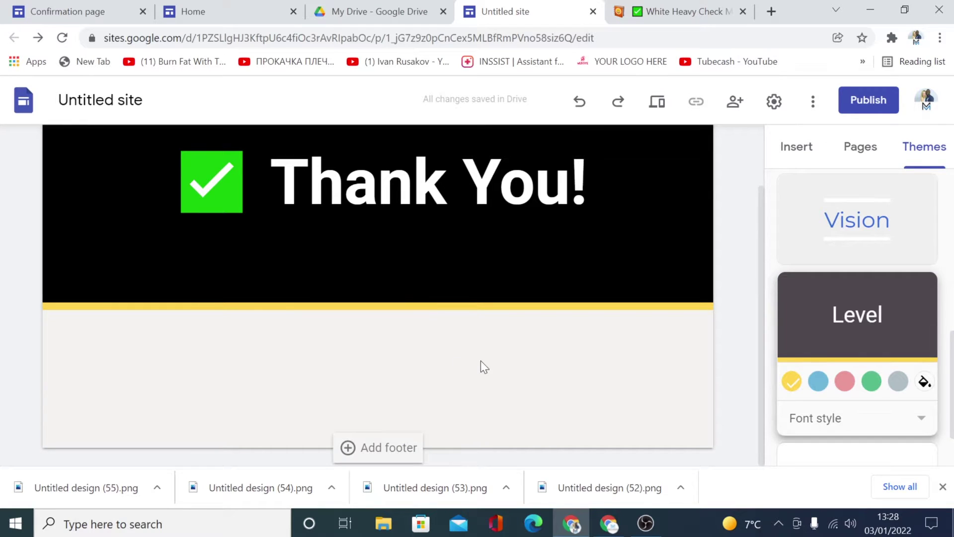
pyautogui.scroll(5, 837, 205)
pyautogui.click(799, 152)
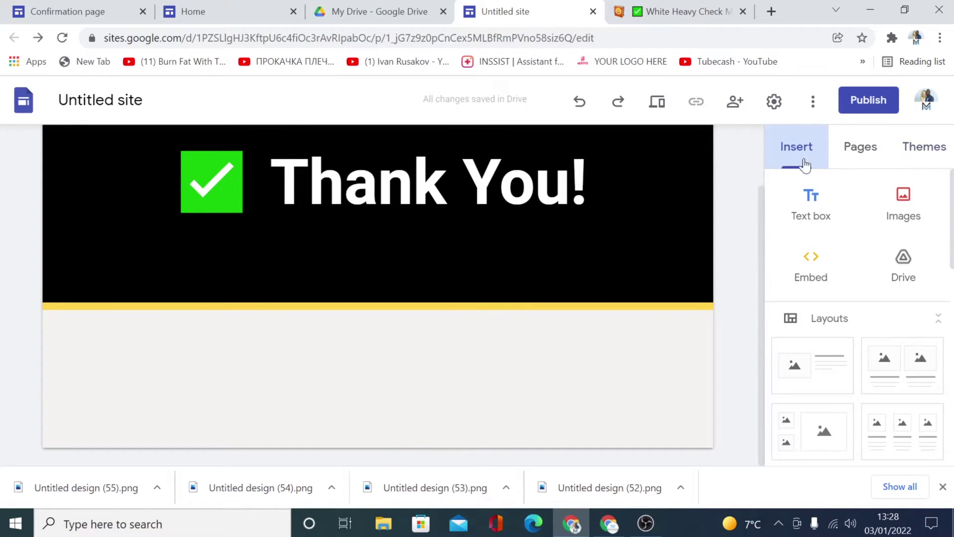
pyautogui.click(815, 209)
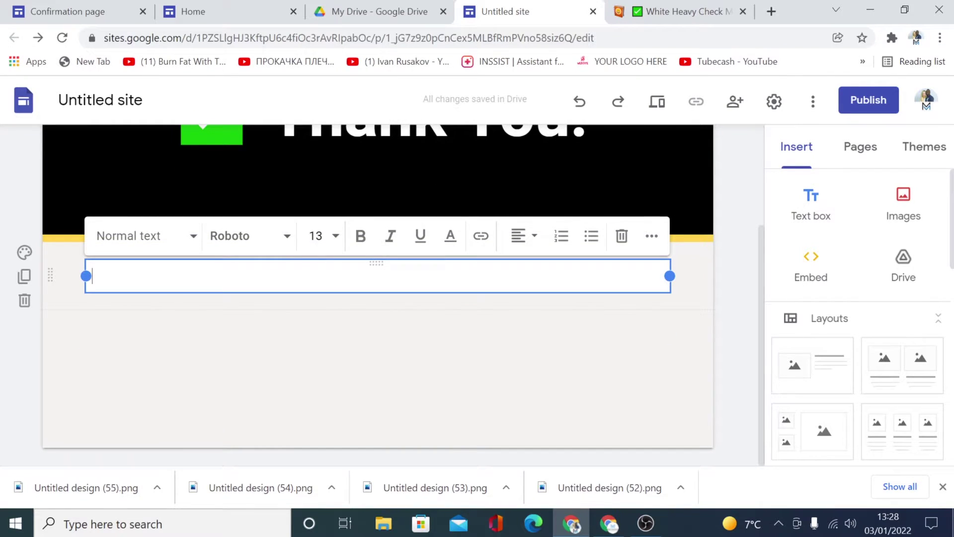
pyautogui.rightClick(310, 272)
pyautogui.click(348, 389)
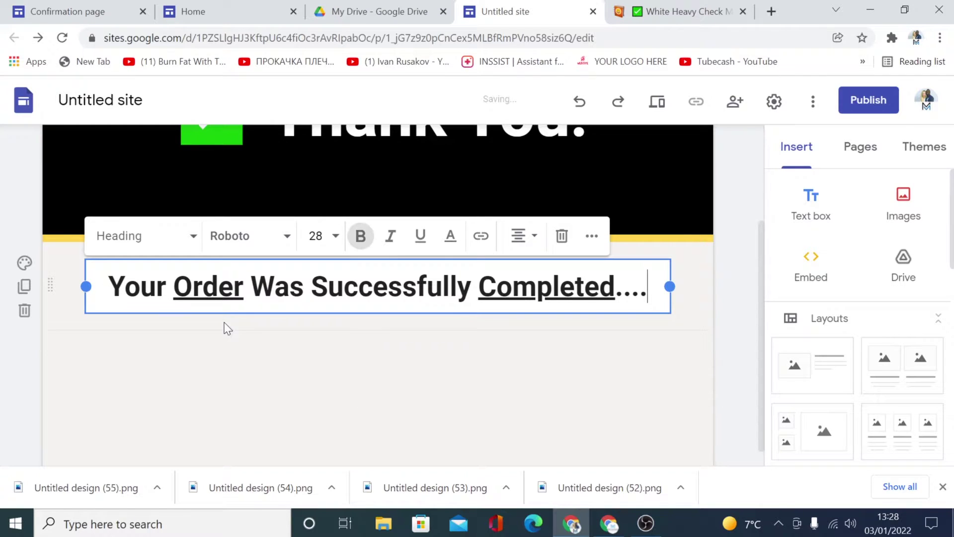
# Switch to the example page and copy the "Your Order Receipt:" text
pyautogui.hotkey('ctrl', '2')
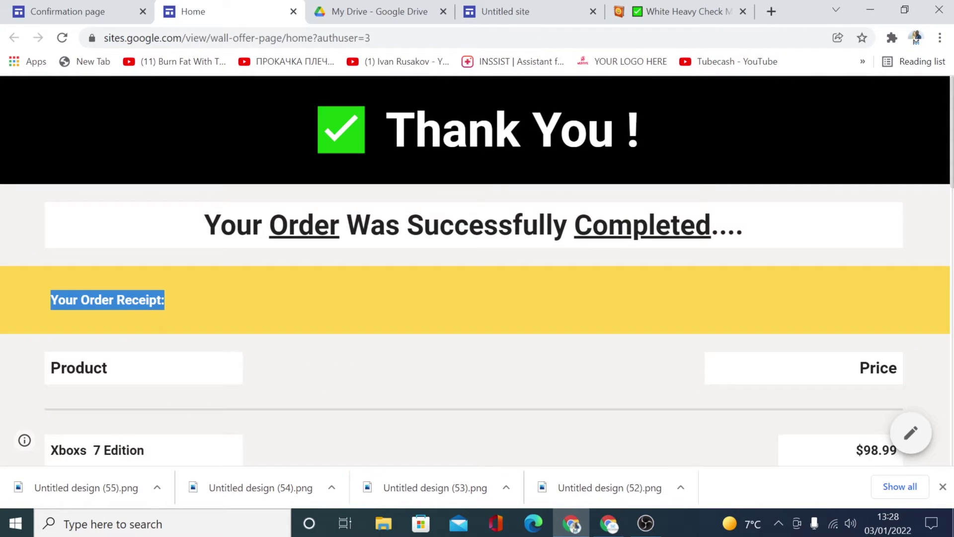
pyautogui.rightClick(122, 300)
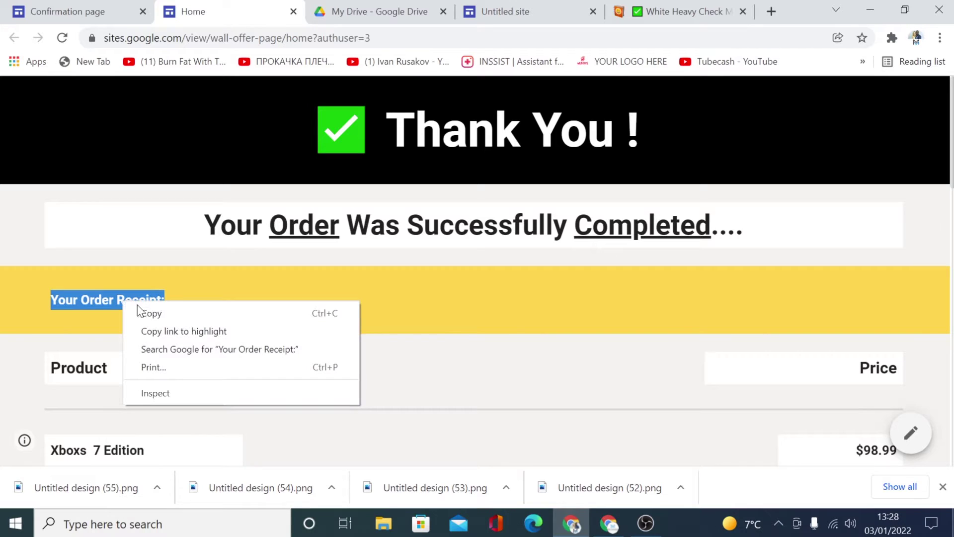
pyautogui.click(154, 316)
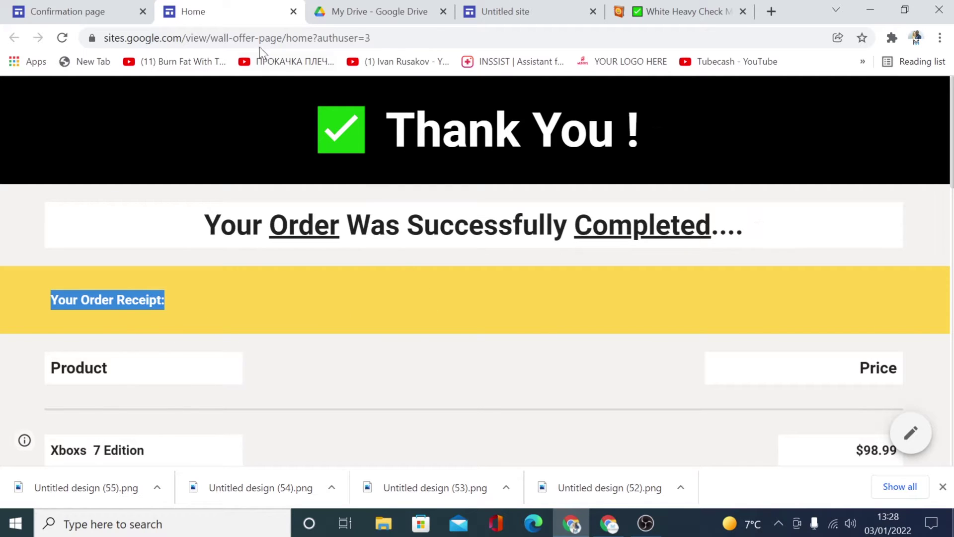
# Return to the untitled site and add a text box below the order-completed heading for the copied receipt text
pyautogui.click(521, 11)
pyautogui.scroll(-3, 583, 344)
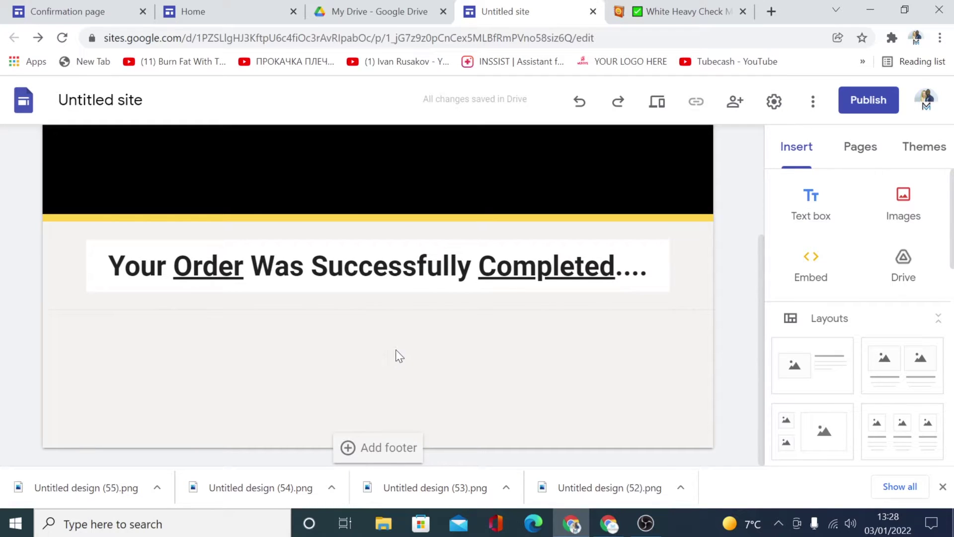
pyautogui.doubleClick(329, 337)
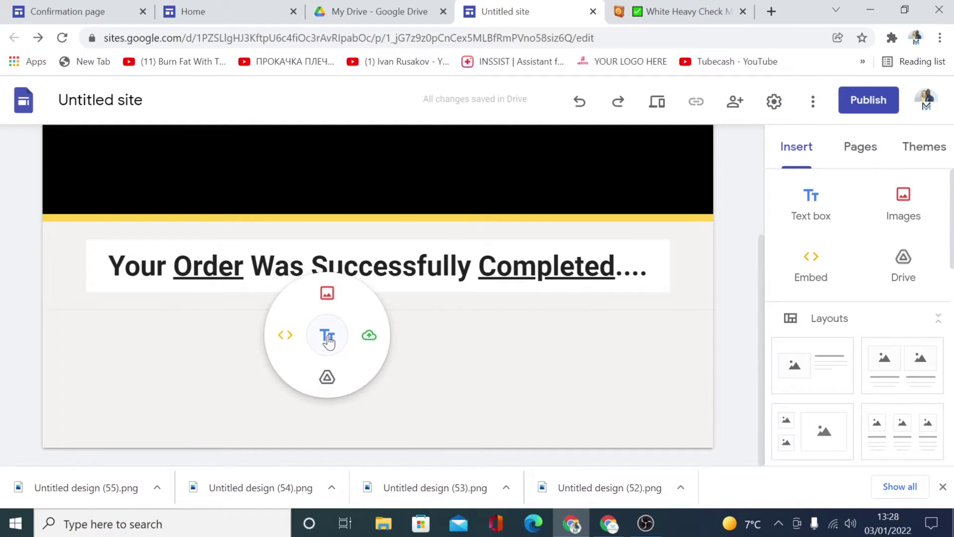
pyautogui.click(327, 338)
pyautogui.rightClick(319, 275)
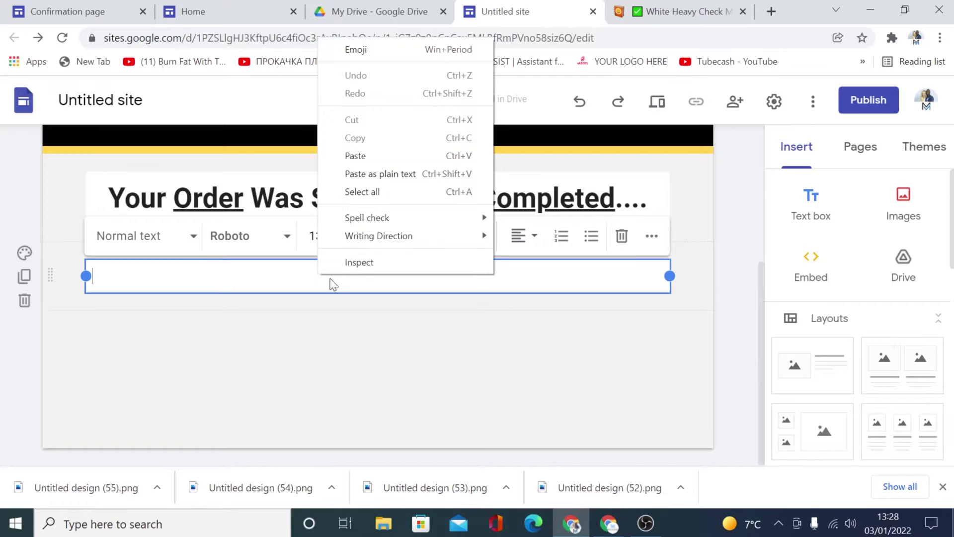
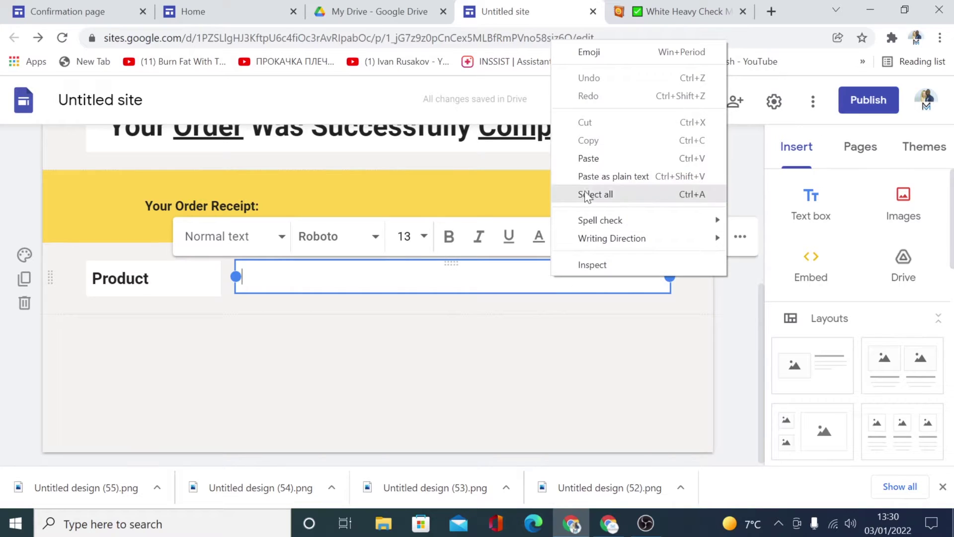
# Paste "Price" into the text box beside Product, remove the trailing blank line, and narrow the box towards the row's right end
pyautogui.click(589, 156)
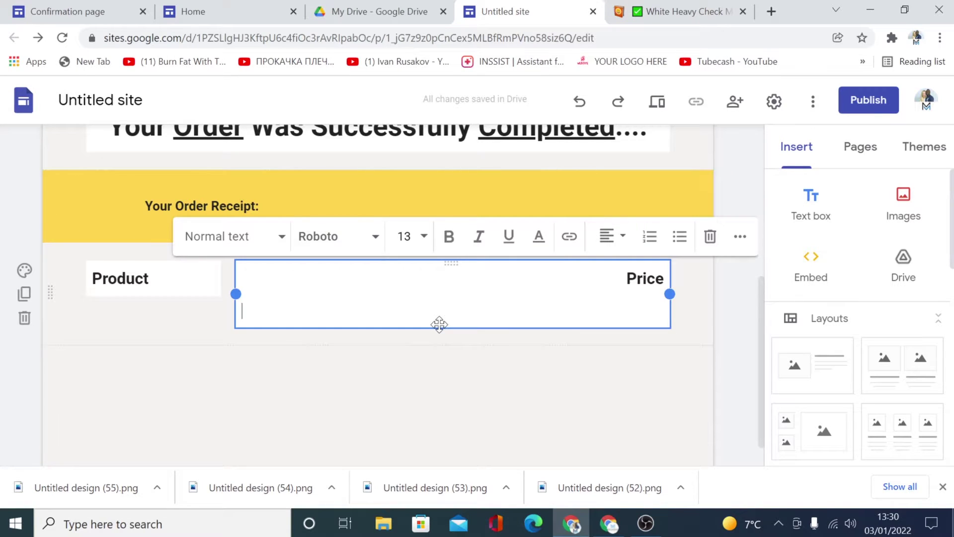
pyautogui.press('BackSpace')
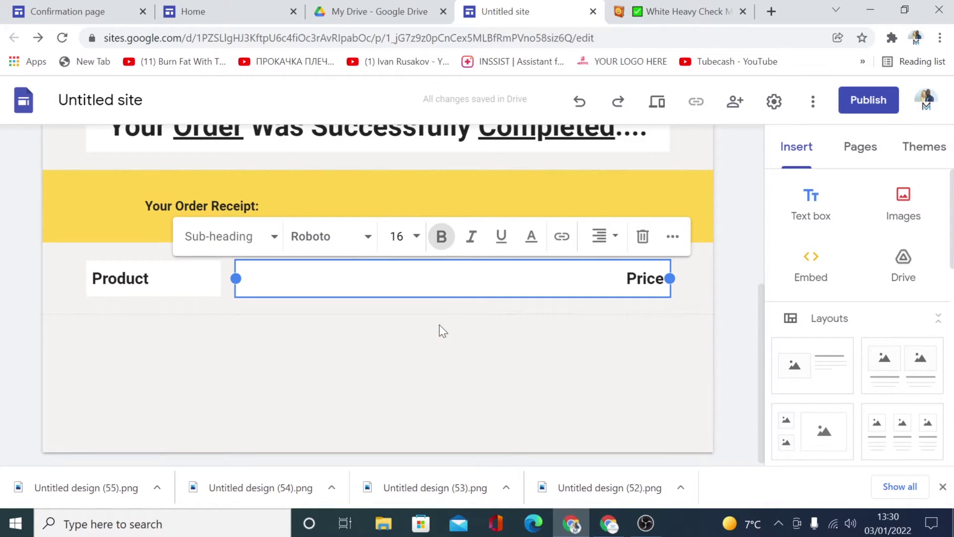
pyautogui.moveTo(235, 279); pyautogui.dragTo(608, 276)
# Switch to the example page and copy the product name "Xboxs 7 Edition"
pyautogui.click(223, 20)
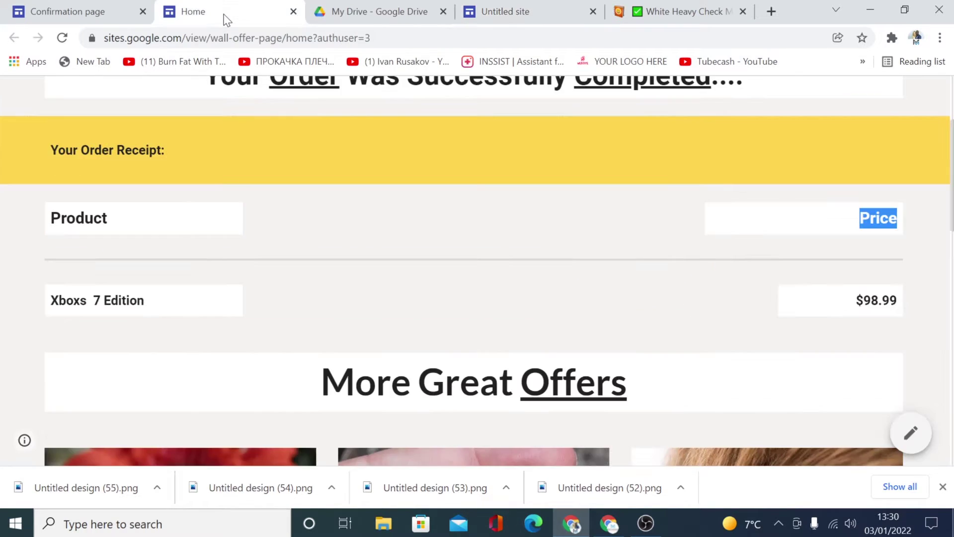
pyautogui.moveTo(853, 301); pyautogui.dragTo(889, 301)
pyautogui.moveTo(149, 301); pyautogui.dragTo(50, 301)
pyautogui.hotkey('ctrl', 'c')
pyautogui.rightClick(81, 304)
pyautogui.click(110, 310)
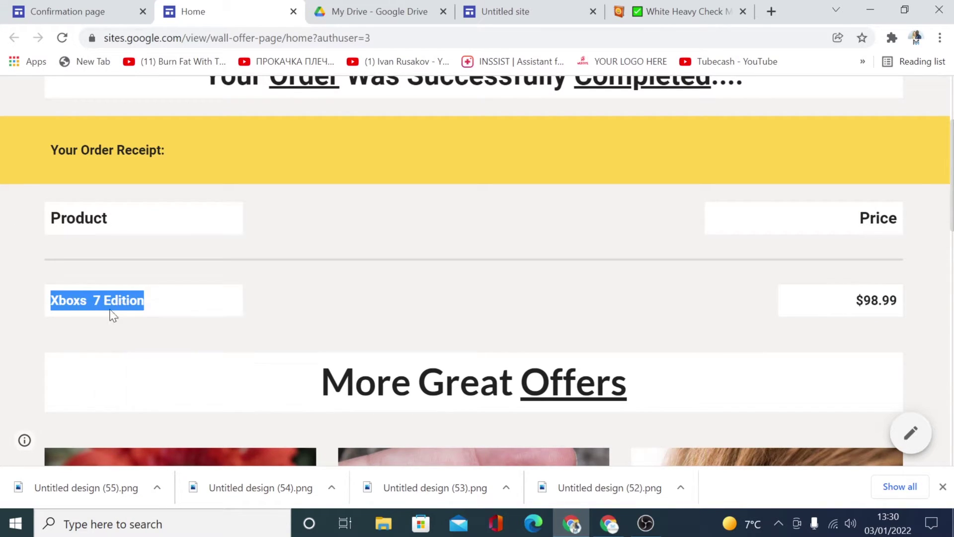
# Return to the untitled site, insert a text box with the copied "Xboxs 7 Edition" below the Product row, and narrow it to match the Product box
pyautogui.click(512, 11)
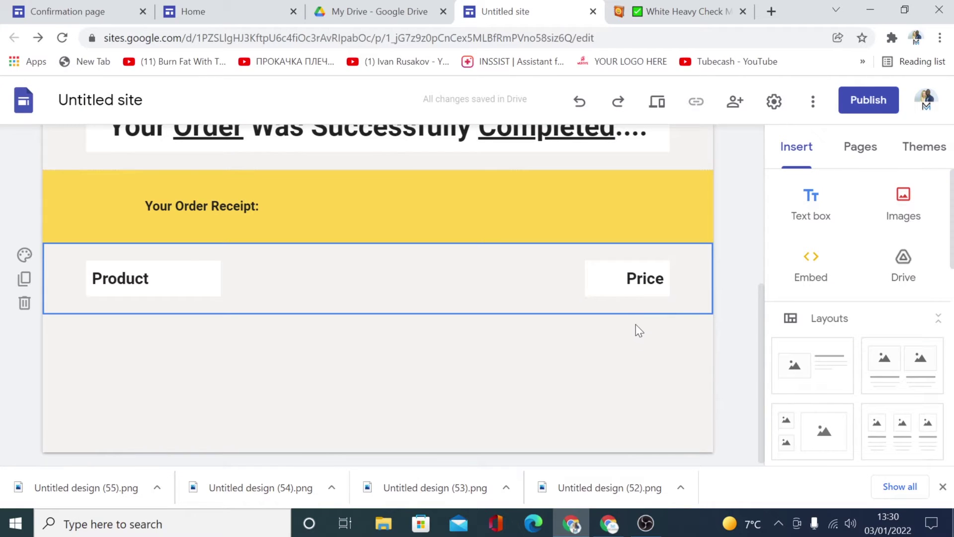
pyautogui.doubleClick(129, 327)
pyautogui.click(130, 326)
pyautogui.rightClick(171, 273)
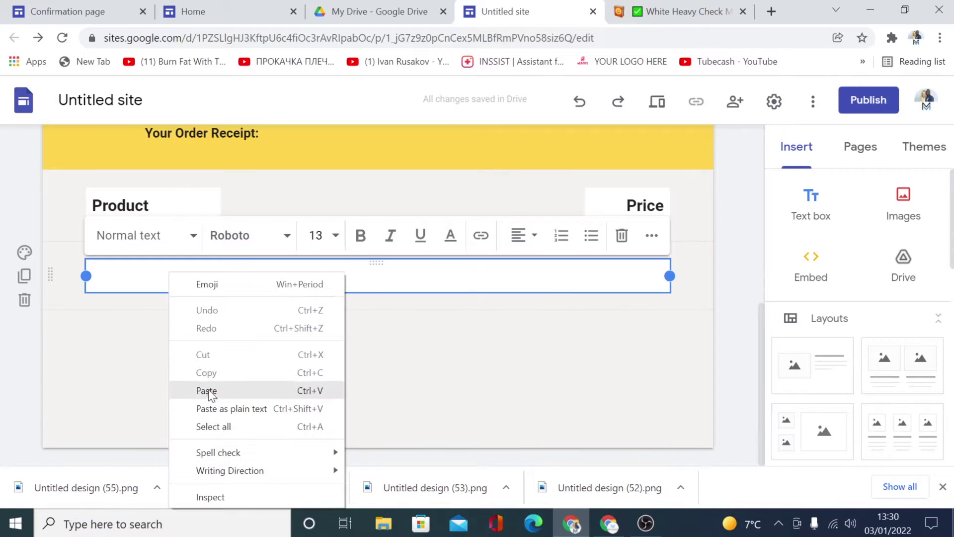
pyautogui.click(207, 389)
pyautogui.moveTo(670, 275); pyautogui.dragTo(221, 277)
pyautogui.click(266, 319)
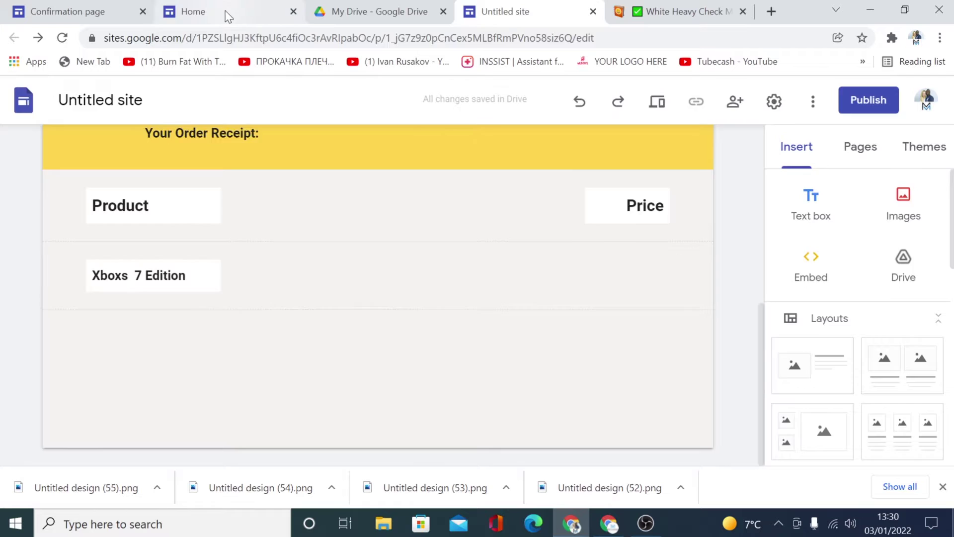
# Switch to the example page and copy the product price "$98.99"
pyautogui.click(228, 14)
pyautogui.moveTo(842, 301); pyautogui.dragTo(899, 301)
pyautogui.hotkey('ctrl', 'c')
# Return to the untitled site, insert a text box beside "Xboxs 7 Edition", and paste "$98.99" into it as plain text
pyautogui.click(512, 11)
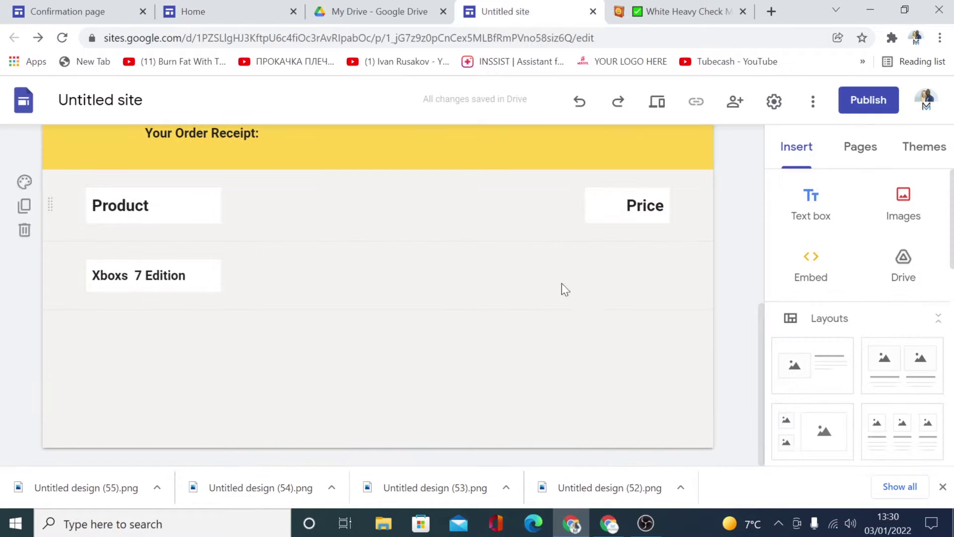
pyautogui.doubleClick(618, 257)
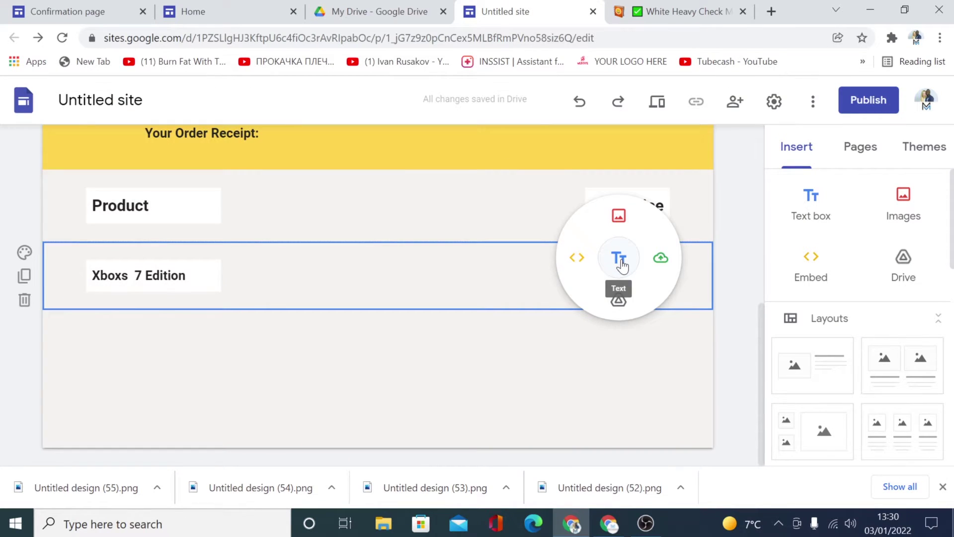
pyautogui.click(621, 266)
pyautogui.rightClick(509, 280)
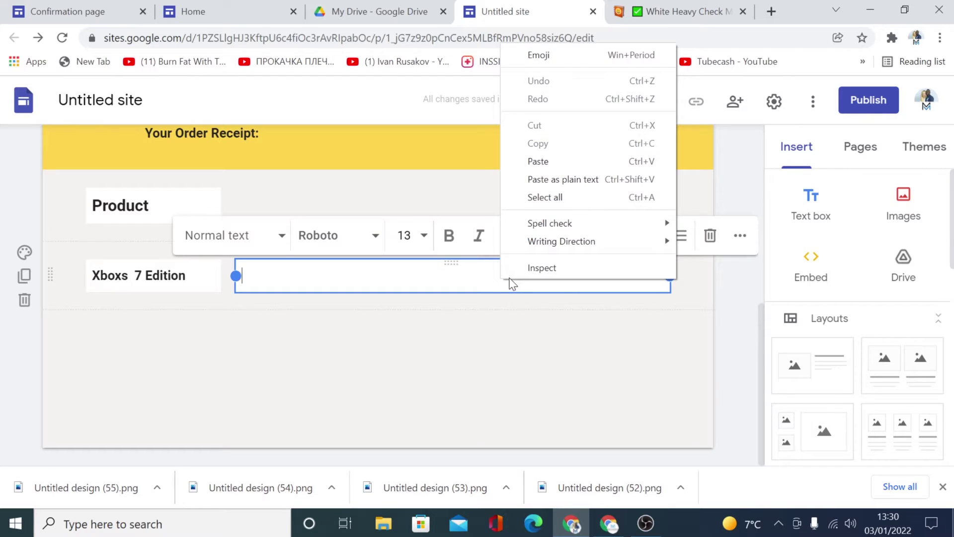
pyautogui.click(542, 180)
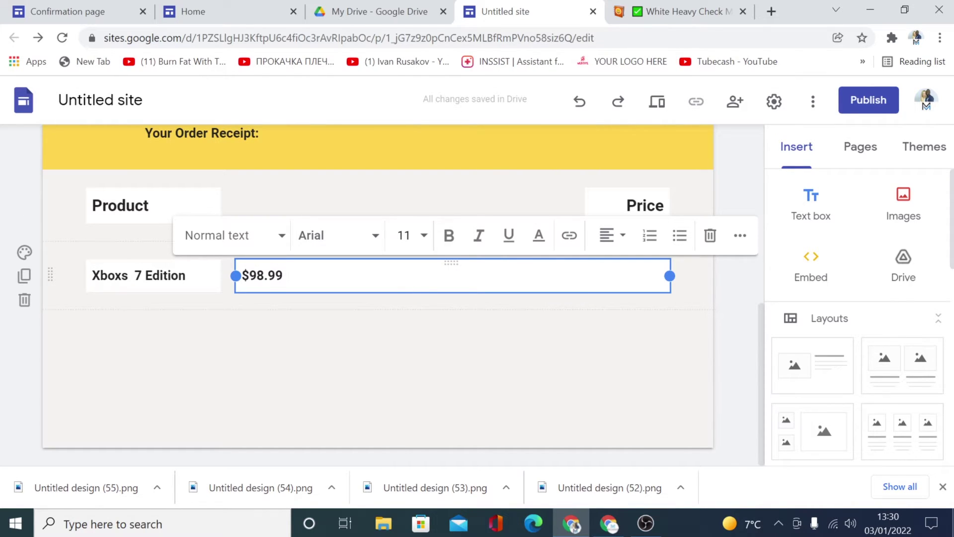
# Right-align the $98.99 text and narrow its box to match the Price box above it
pyautogui.moveTo(236, 275); pyautogui.dragTo(512, 258)
pyautogui.click(611, 235)
pyautogui.click(609, 314)
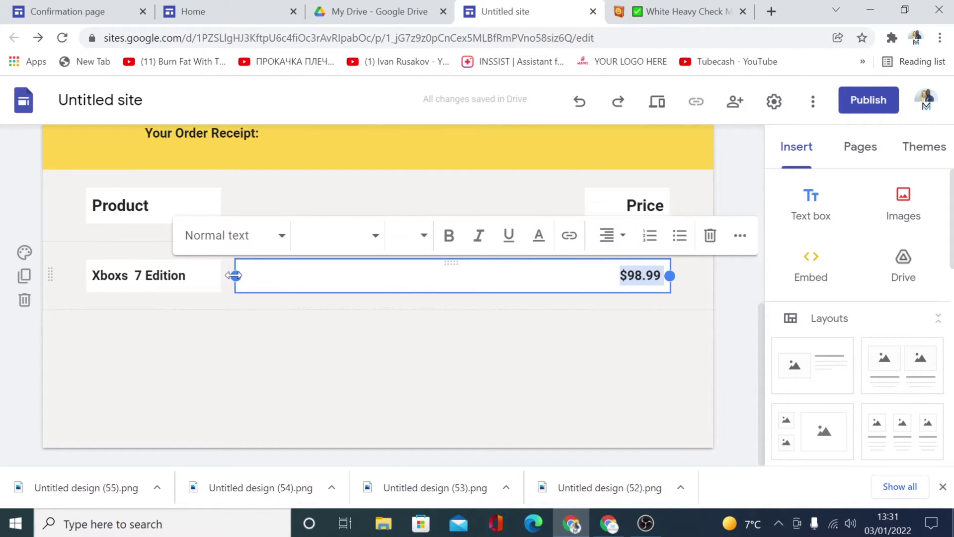
pyautogui.moveTo(236, 274); pyautogui.dragTo(594, 276)
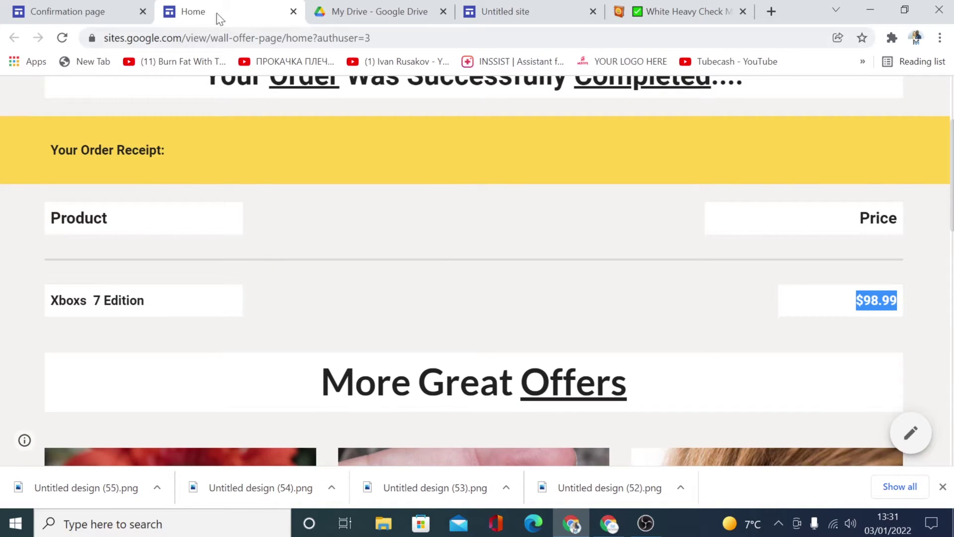
# Insert a divider in the untitled site and move it between the Product/Price row and the "Xboxs 7 Edition" row
pyautogui.click(556, 10)
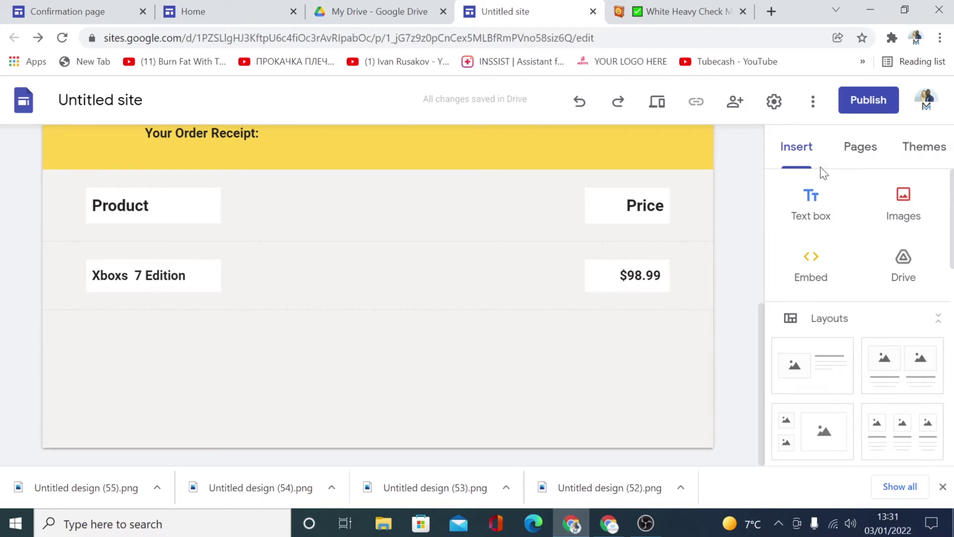
pyautogui.click(792, 145)
pyautogui.scroll(-5, 873, 328)
pyautogui.scroll(-5, 873, 348)
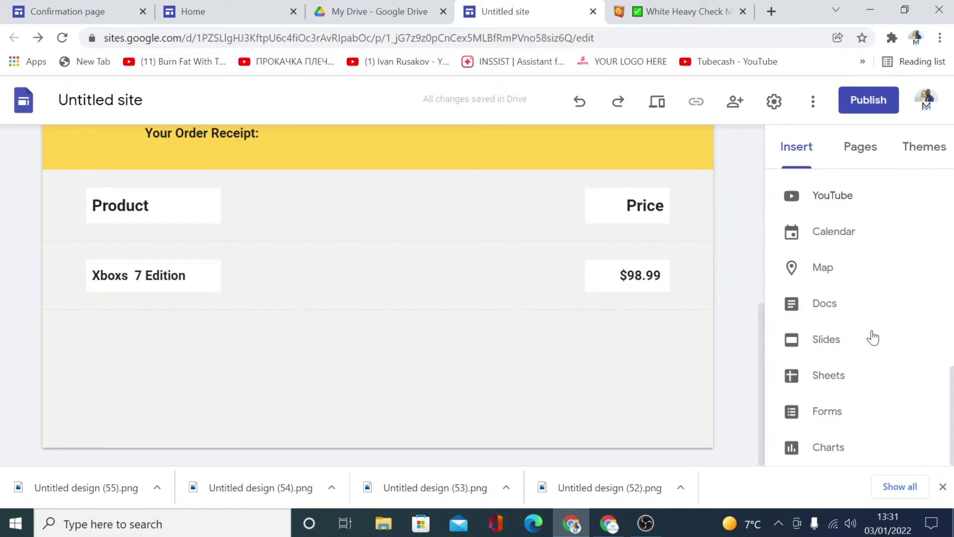
pyautogui.scroll(3, 838, 249)
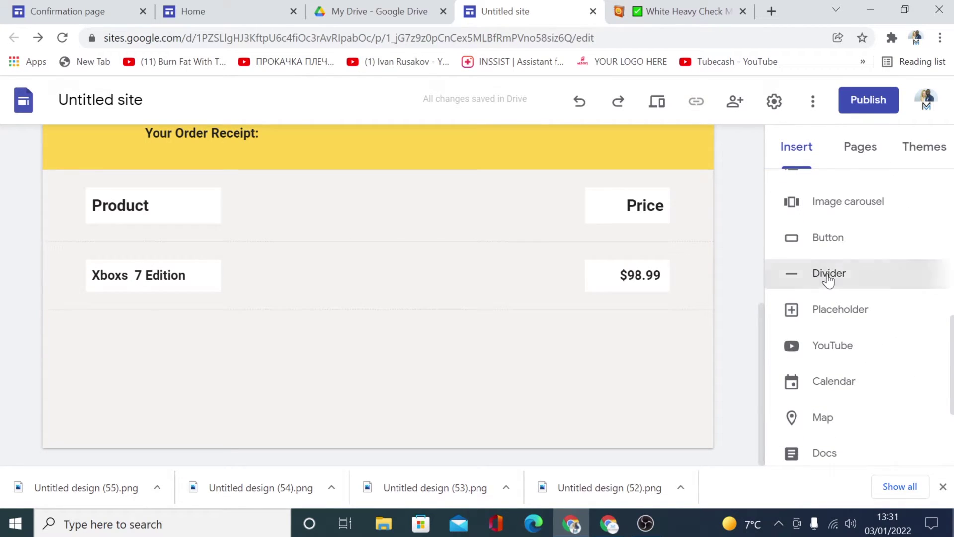
pyautogui.click(829, 274)
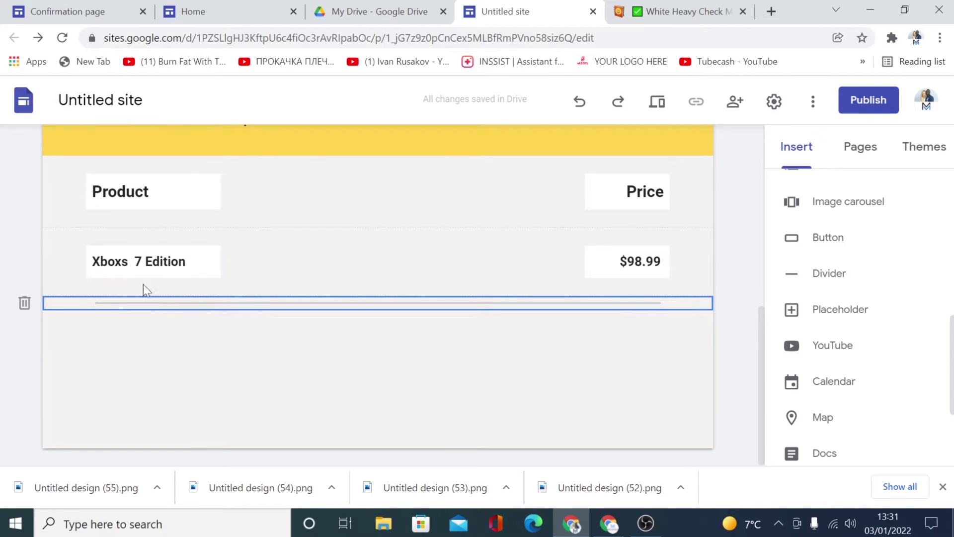
pyautogui.moveTo(79, 304); pyautogui.dragTo(93, 238)
# Switch to the example page and copy the "More Great Offers" heading
pyautogui.hotkey('ctrl', '2')
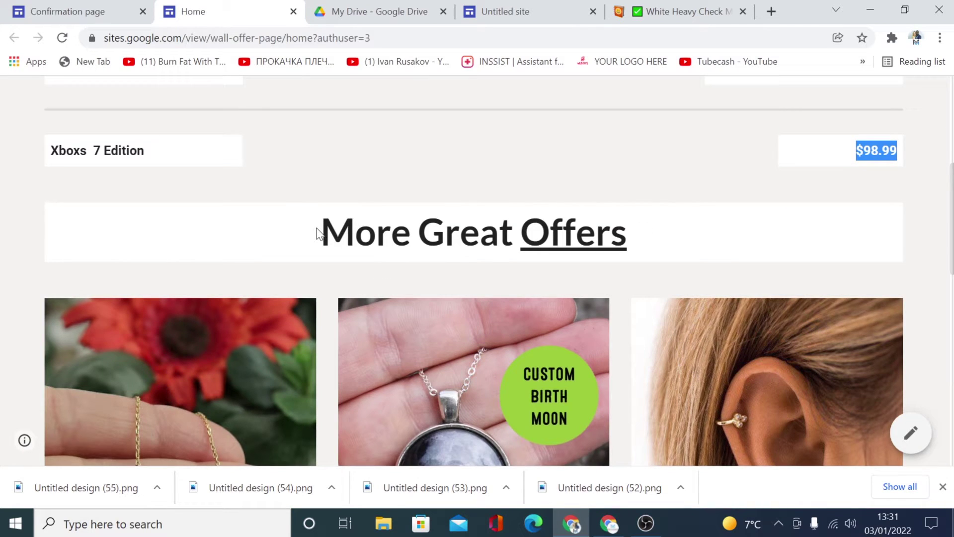
pyautogui.moveTo(318, 232); pyautogui.dragTo(641, 248)
pyautogui.click(645, 253)
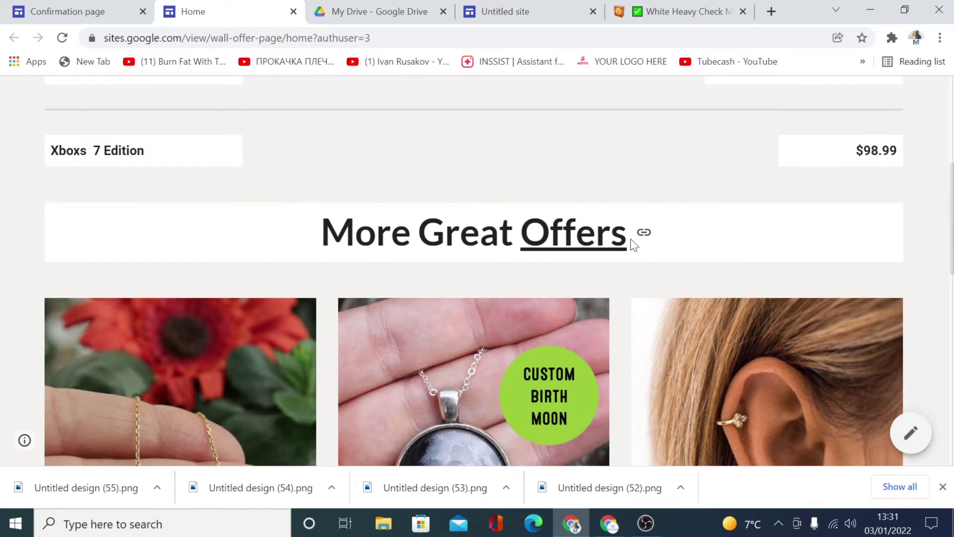
pyautogui.tripleClick(633, 244)
pyautogui.rightClick(462, 231)
pyautogui.click(490, 242)
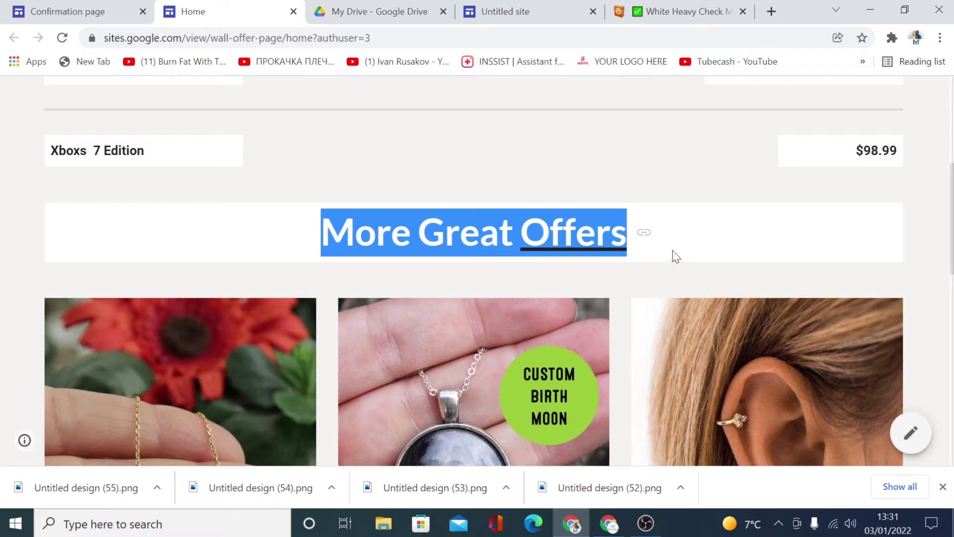
# Review the example page from the thank-you header through the order receipt to the product columns under More Great Offers
pyautogui.scroll(-3, 715, 244)
pyautogui.scroll(6, 670, 254)
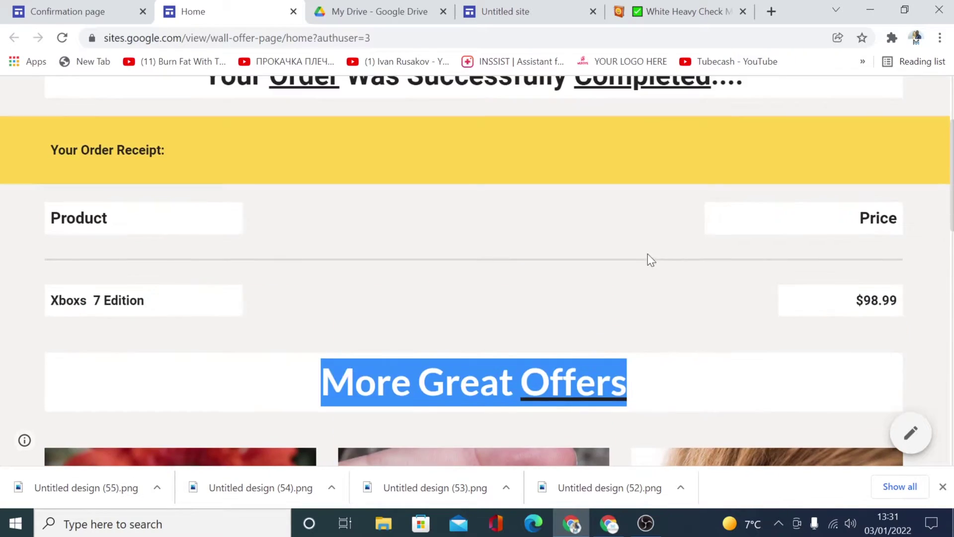
pyautogui.scroll(-3, 648, 256)
pyautogui.scroll(6, 318, 285)
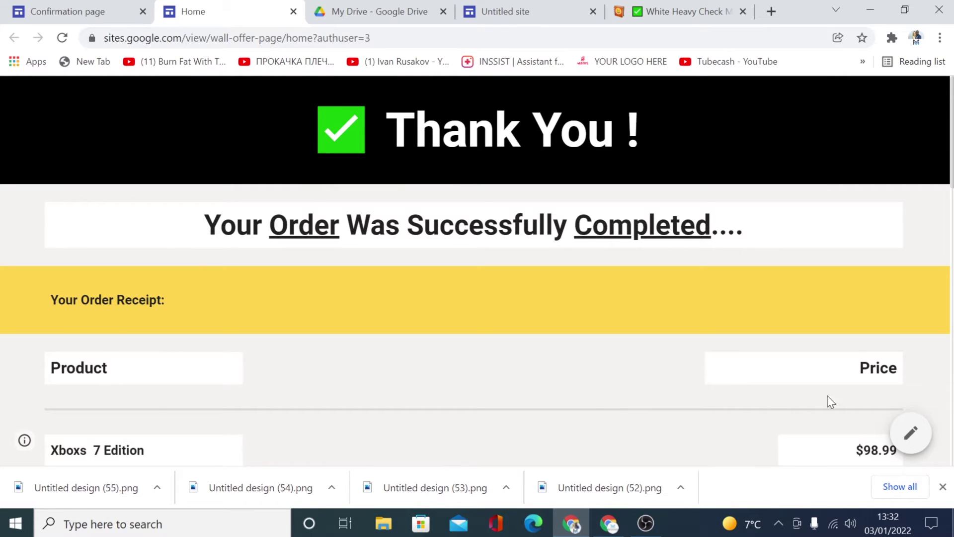
pyautogui.scroll(-3, 239, 348)
pyautogui.scroll(-3, 270, 347)
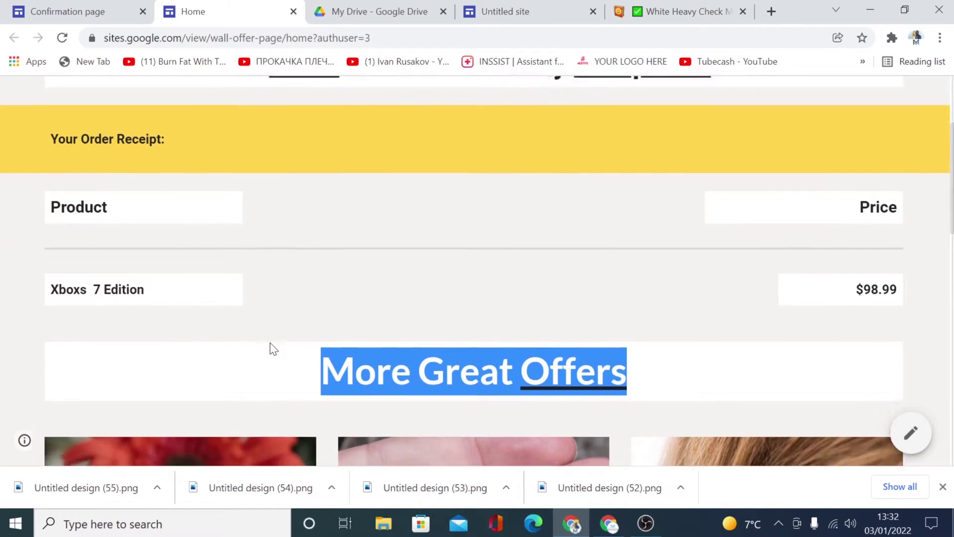
pyautogui.click(757, 245)
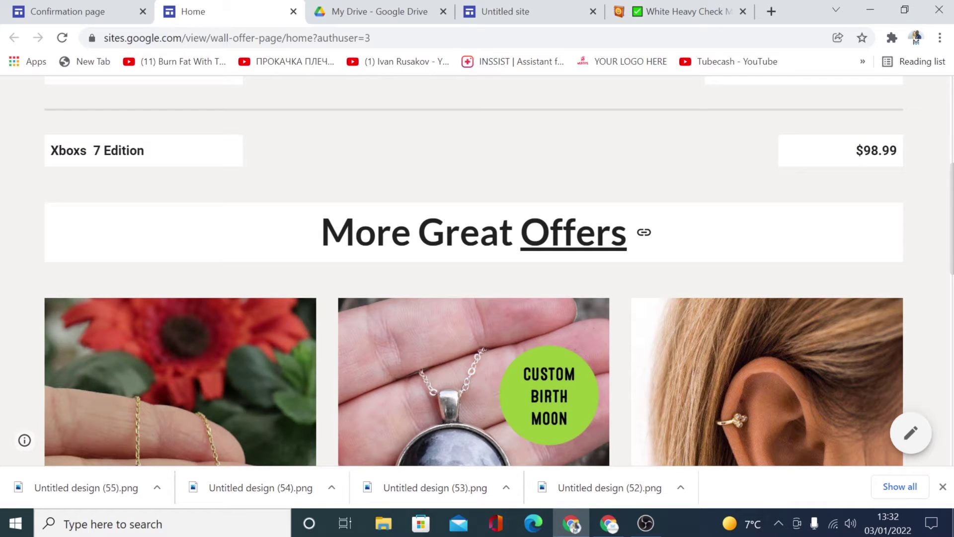
pyautogui.scroll(-5, 577, 261)
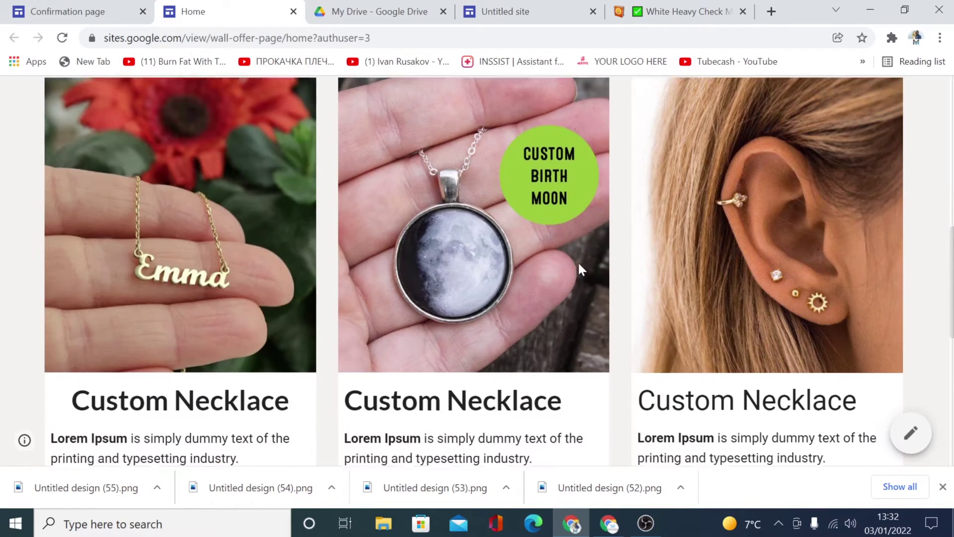
pyautogui.scroll(3, 484, 269)
pyautogui.scroll(-5, 730, 282)
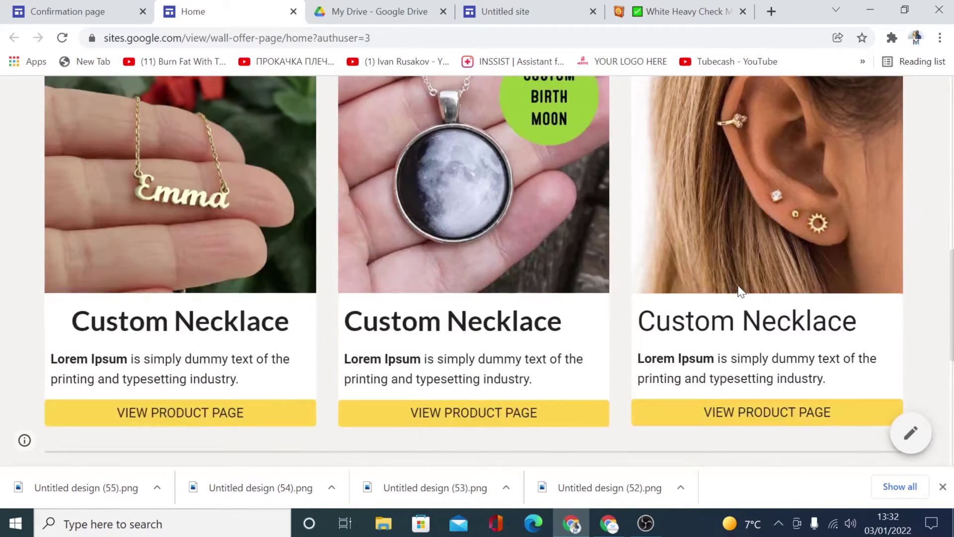
pyautogui.scroll(12, 320, 194)
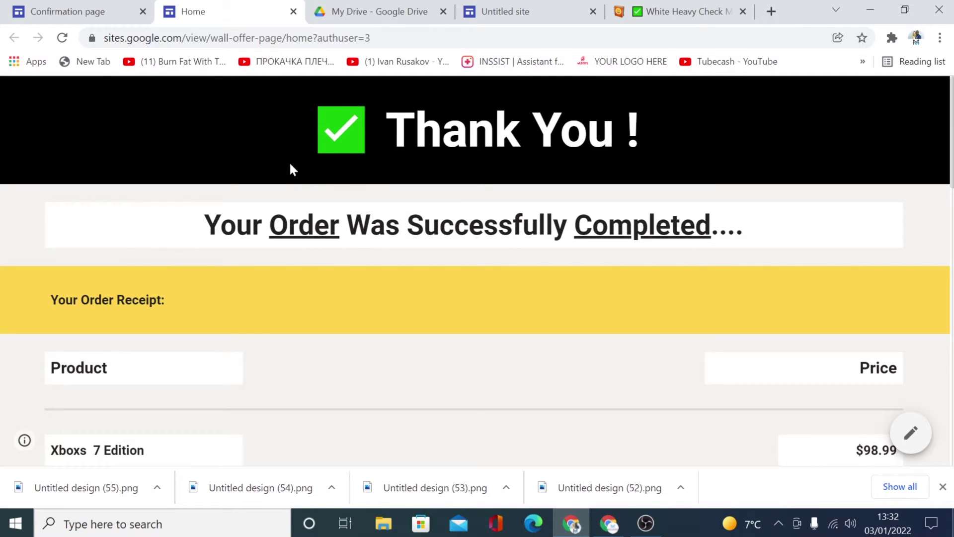
pyautogui.scroll(-10, 339, 222)
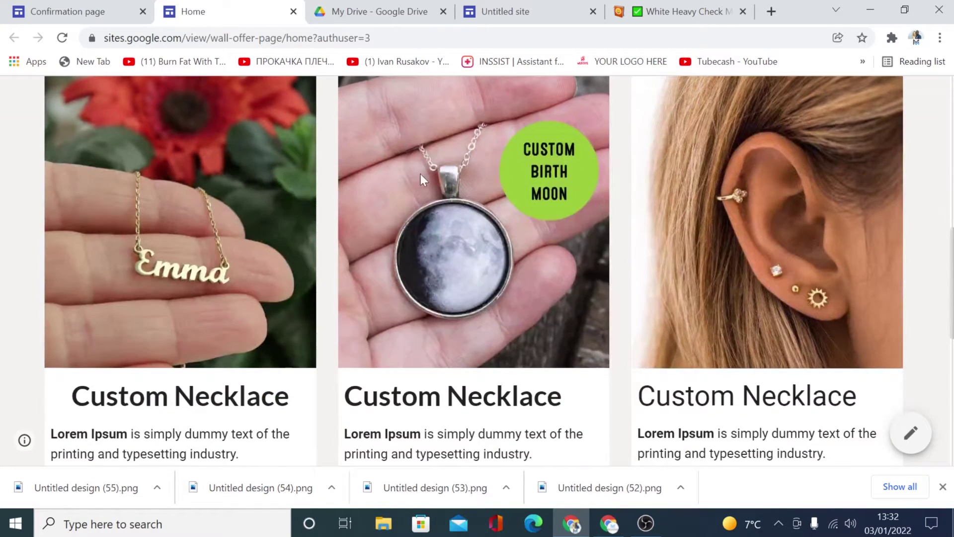
pyautogui.scroll(6, 420, 174)
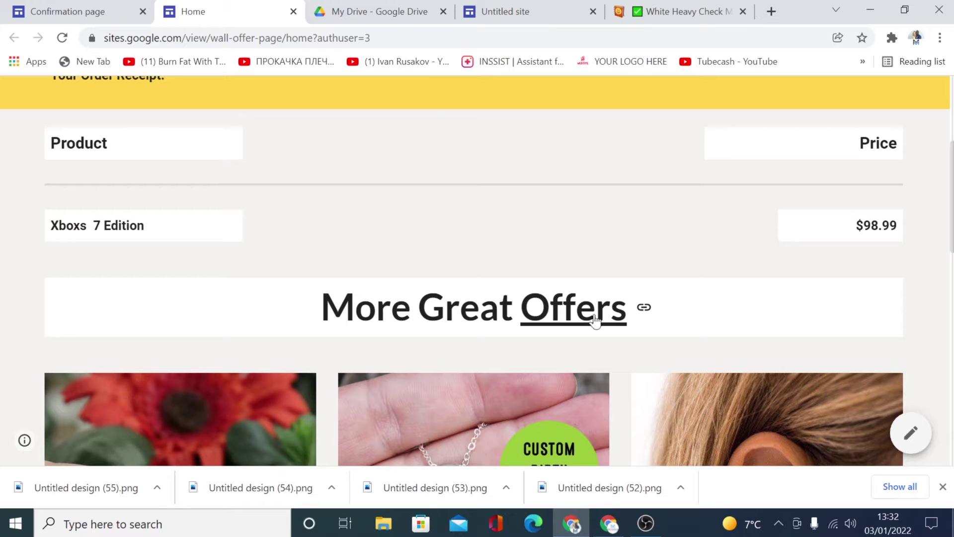
pyautogui.scroll(-3, 694, 319)
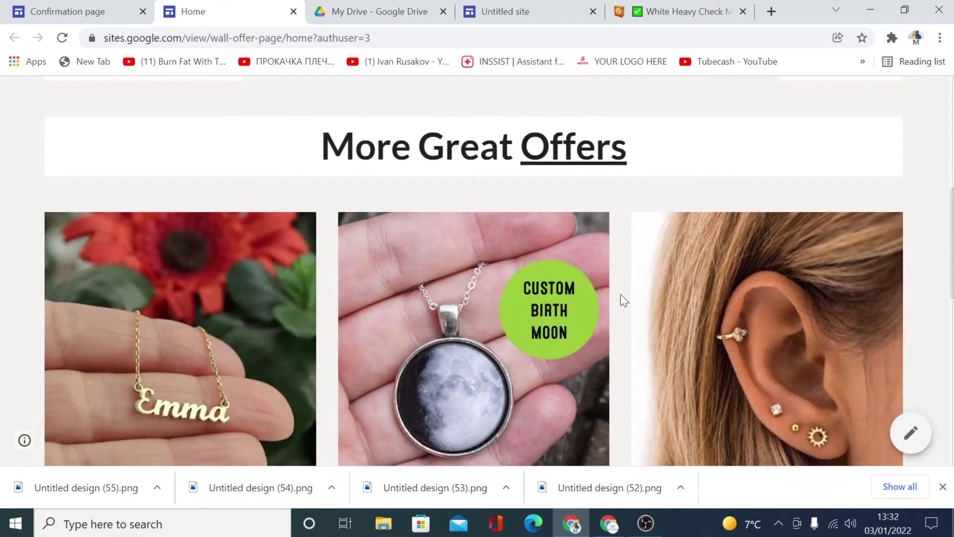
# Examine the example page's product buttons, private Facebook community section and copyright footer
pyautogui.scroll(-5, 624, 300)
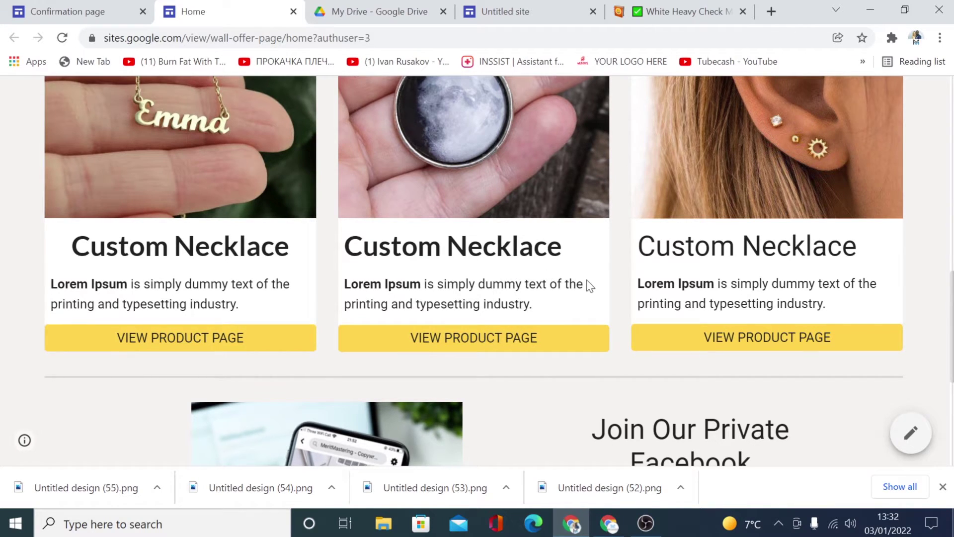
pyautogui.scroll(-5, 623, 288)
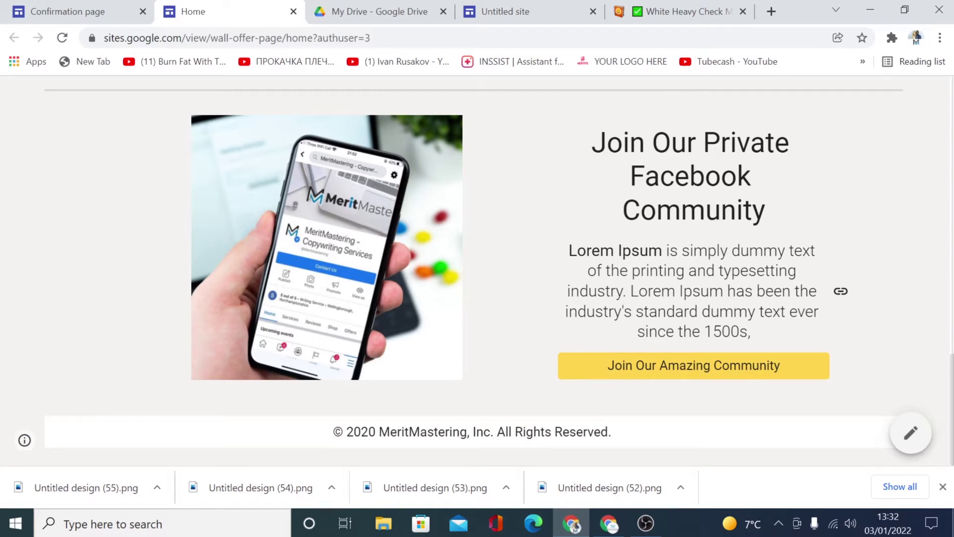
pyautogui.scroll(1, 474, 266)
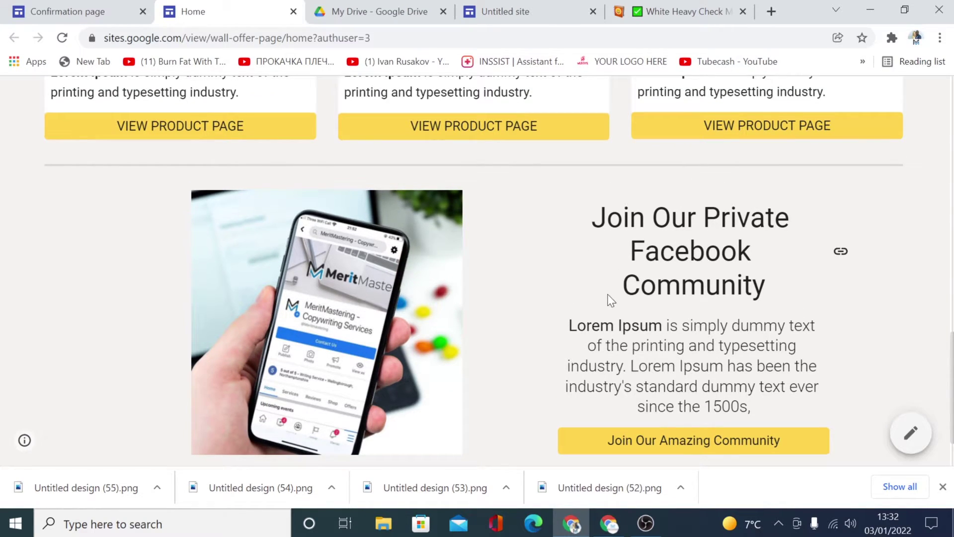
pyautogui.scroll(-1, 610, 300)
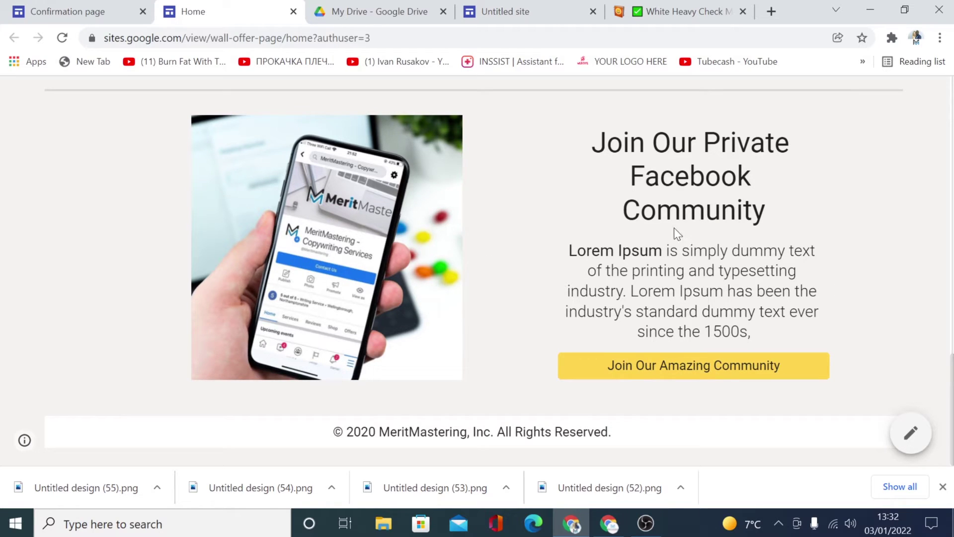
pyautogui.scroll(2, 309, 199)
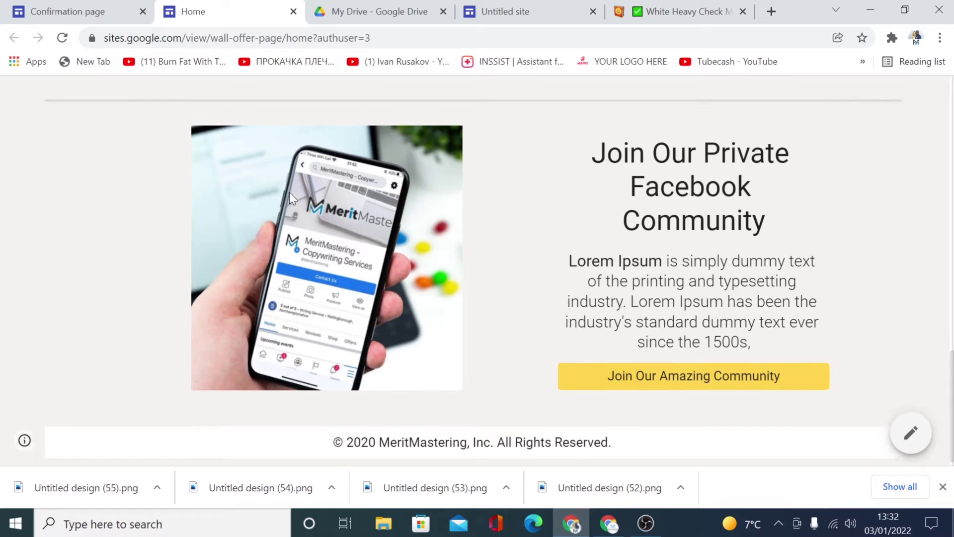
pyautogui.scroll(-2, 428, 409)
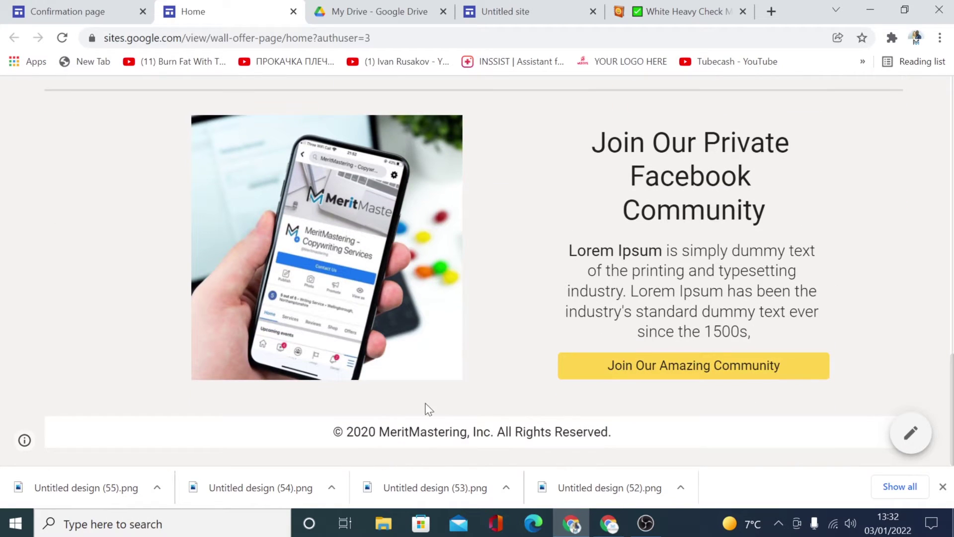
pyautogui.scroll(4, 481, 341)
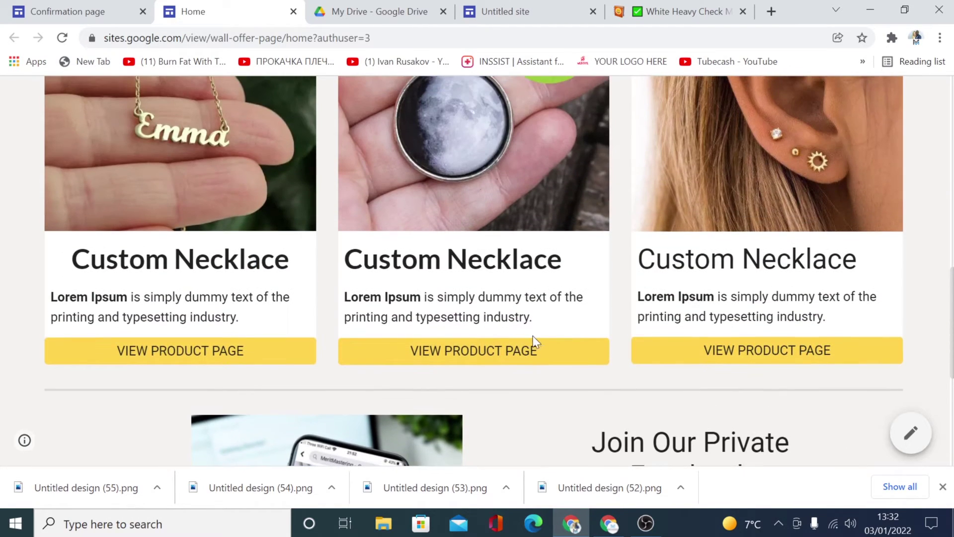
pyautogui.scroll(3, 568, 333)
pyautogui.scroll(3, 487, 318)
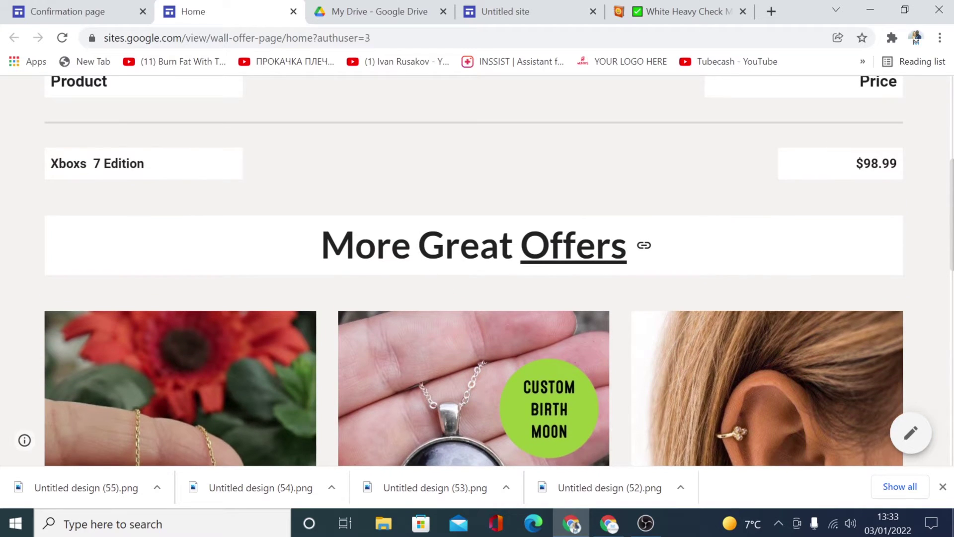
# Return to the untitled site, insert a text box below the product row, and paste the "More Great Offers" heading with its formatting
pyautogui.click(496, 11)
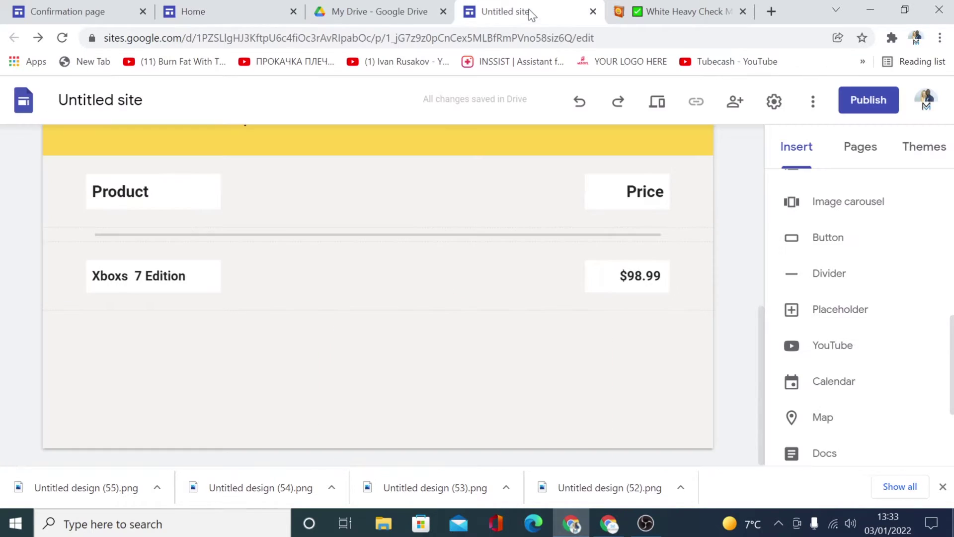
pyautogui.doubleClick(353, 344)
pyautogui.click(352, 343)
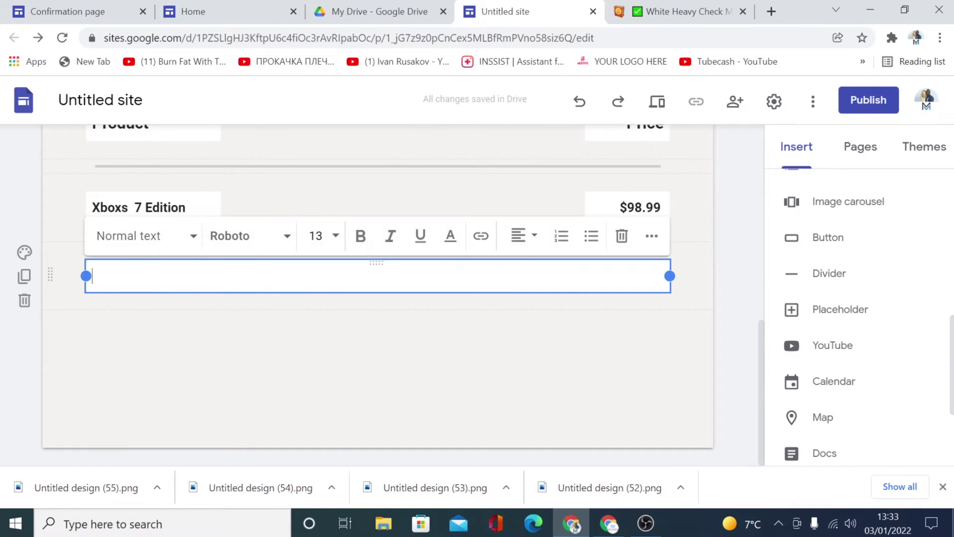
pyautogui.rightClick(305, 276)
pyautogui.click(377, 163)
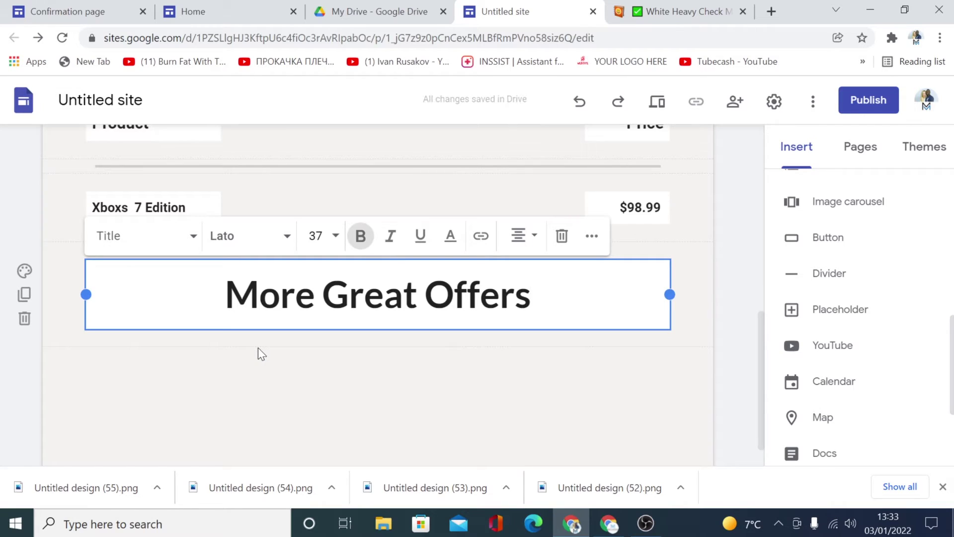
pyautogui.click(258, 347)
pyautogui.scroll(-1, 325, 363)
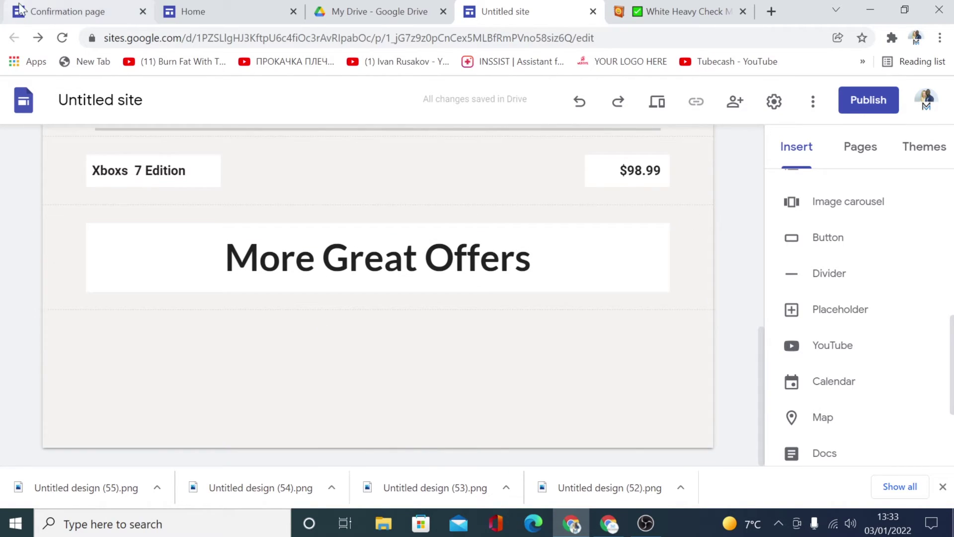
# Insert the layout with three images, headings and captions below the "More Great Offers" heading
pyautogui.scroll(5, 837, 209)
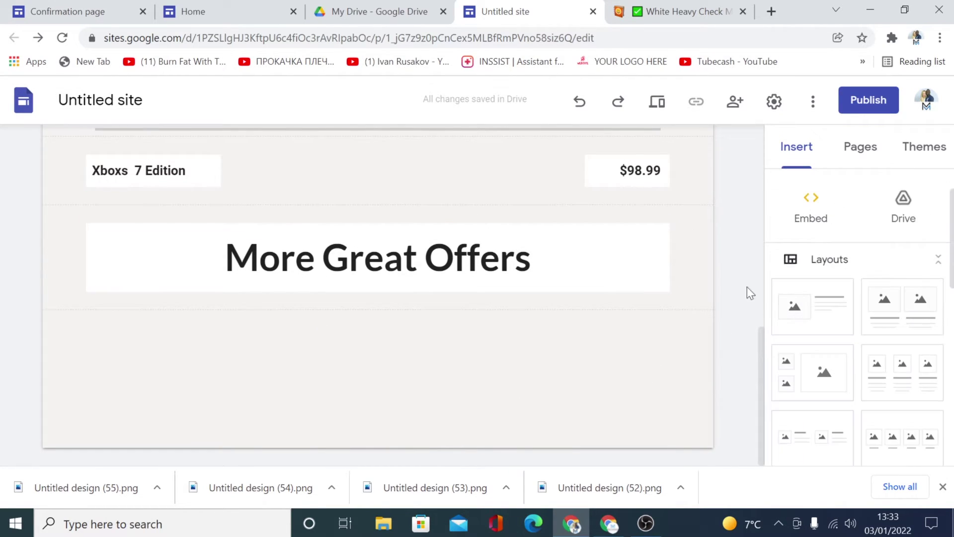
pyautogui.doubleClick(247, 342)
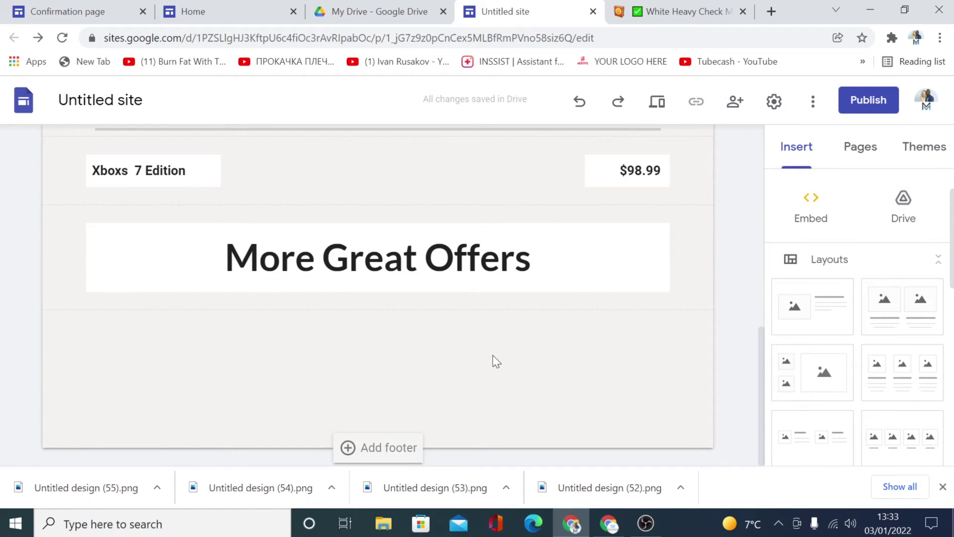
pyautogui.scroll(1, 852, 269)
pyautogui.scroll(-4, 871, 321)
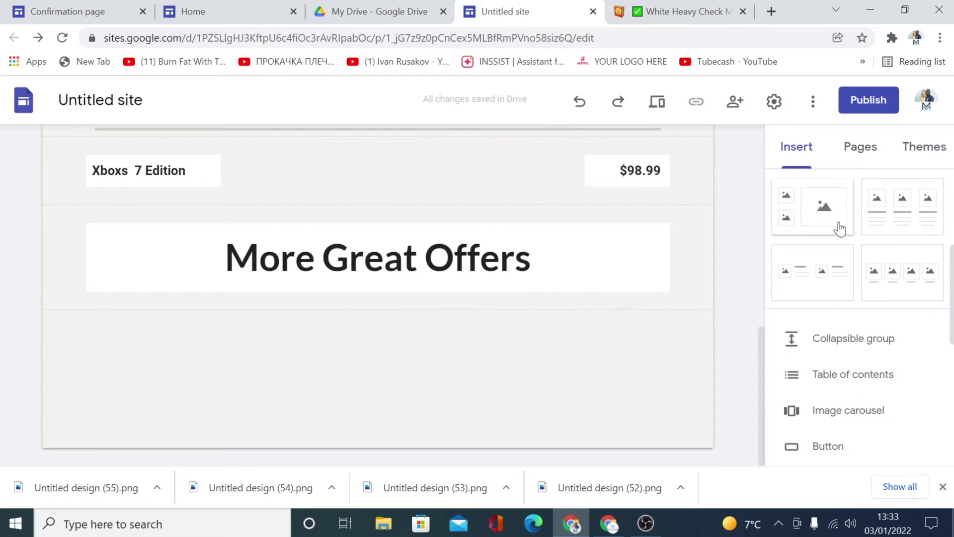
pyautogui.scroll(4, 840, 228)
pyautogui.scroll(-3, 855, 340)
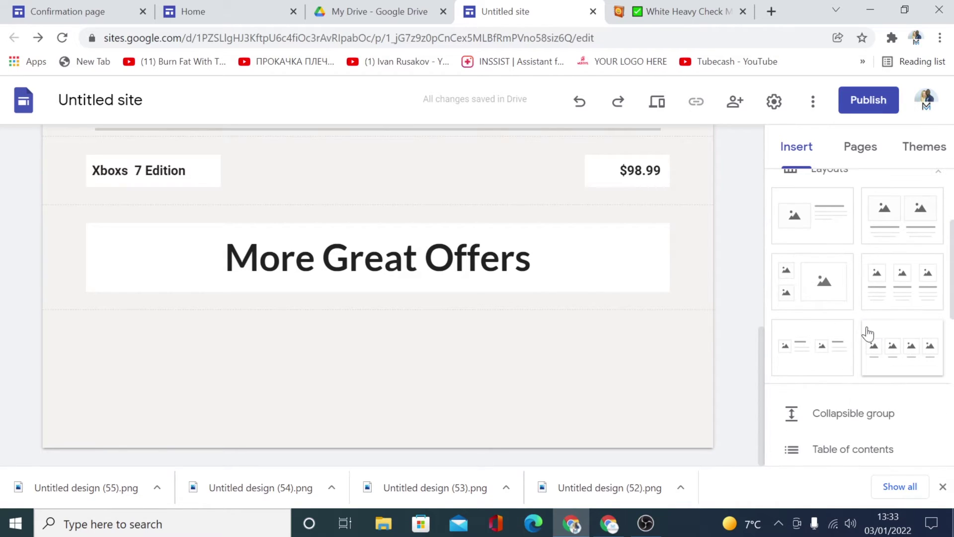
pyautogui.click(890, 287)
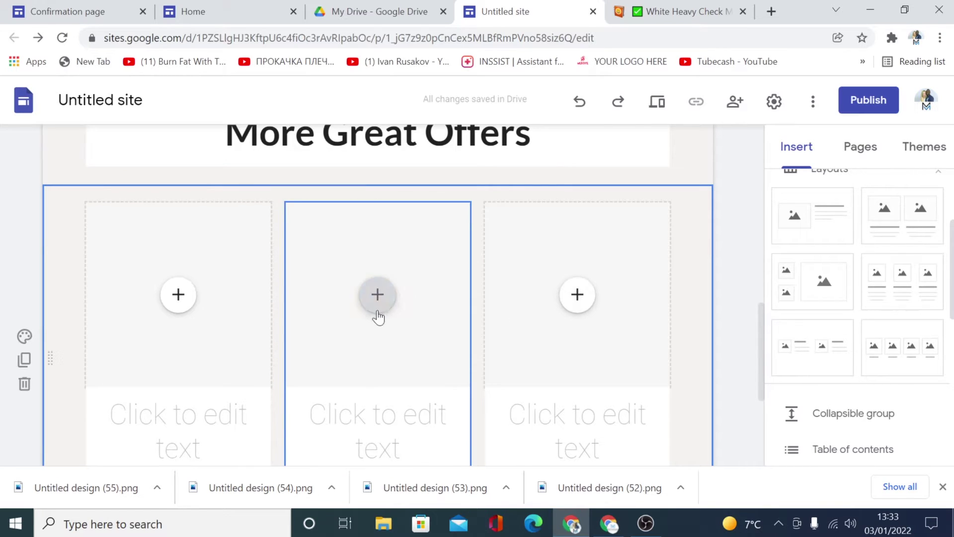
# Upload Image 2 from the Downloads folder into the first column's image placeholder
pyautogui.scroll(-2, 373, 315)
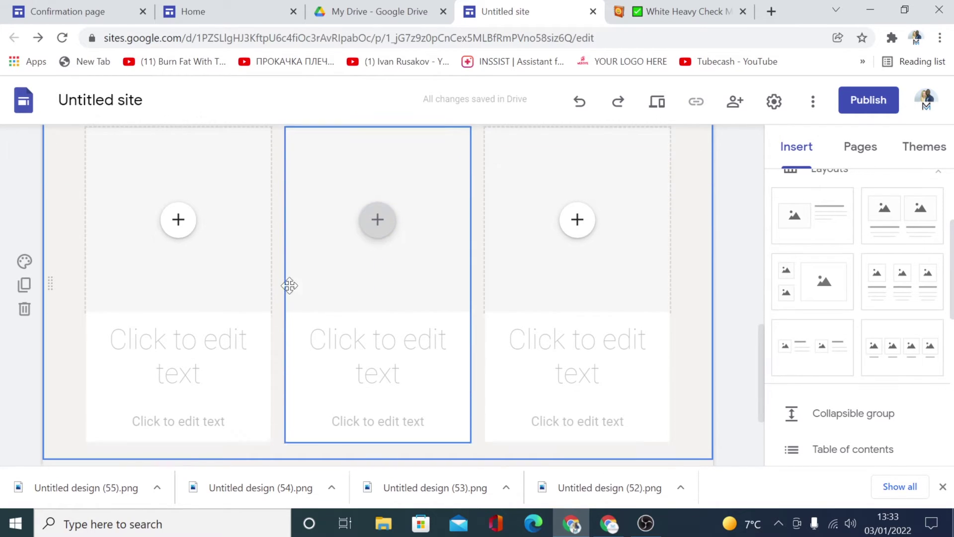
pyautogui.click(178, 219)
pyautogui.click(221, 271)
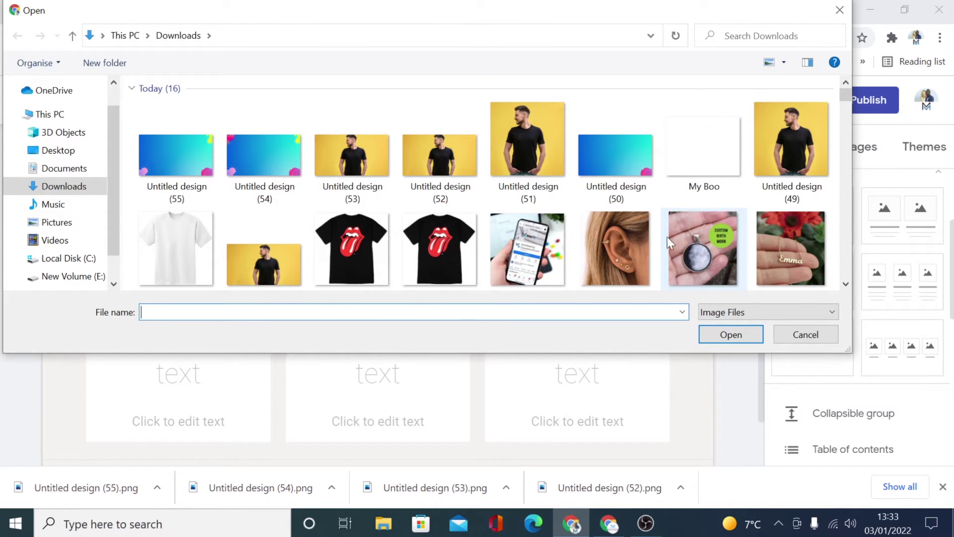
pyautogui.click(703, 248)
pyautogui.click(731, 335)
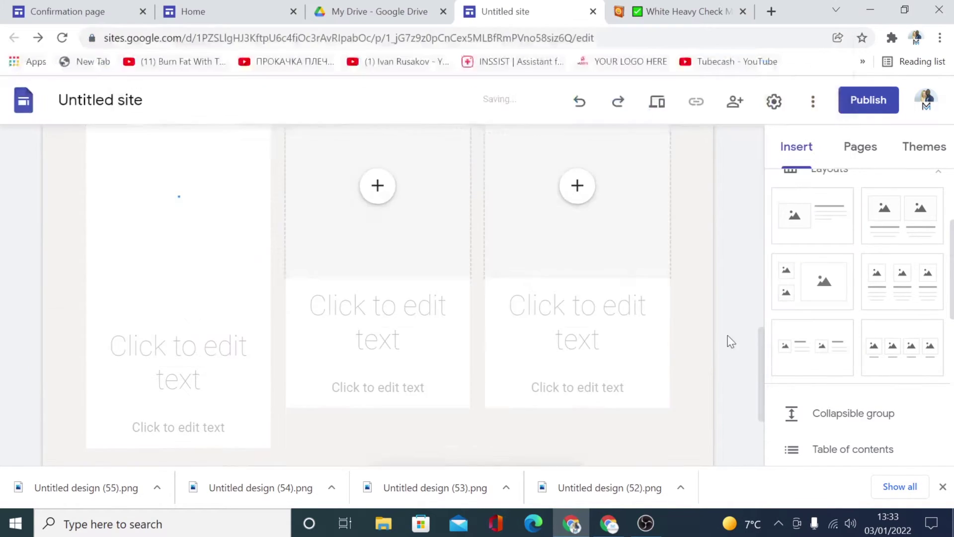
# Upload Image 3 into the second column's image placeholder and Image 1 into the third column's
pyautogui.click(378, 226)
pyautogui.click(497, 267)
pyautogui.click(618, 231)
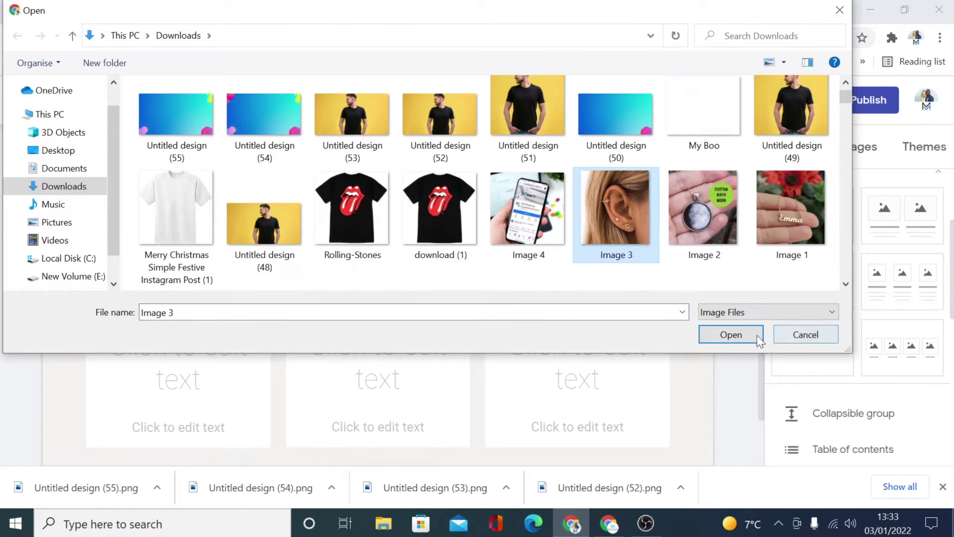
pyautogui.click(753, 335)
pyautogui.click(578, 228)
pyautogui.click(633, 271)
pyautogui.click(792, 278)
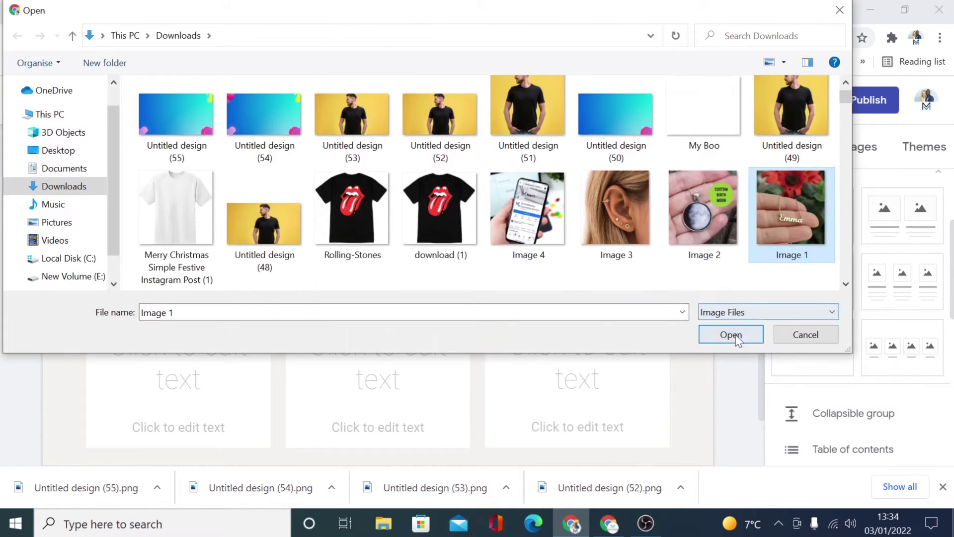
pyautogui.click(731, 335)
# Switch to the example page and copy the first product's "Custom Necklace" heading with its Lorem Ipsum description
pyautogui.click(214, 10)
pyautogui.scroll(-8, 432, 291)
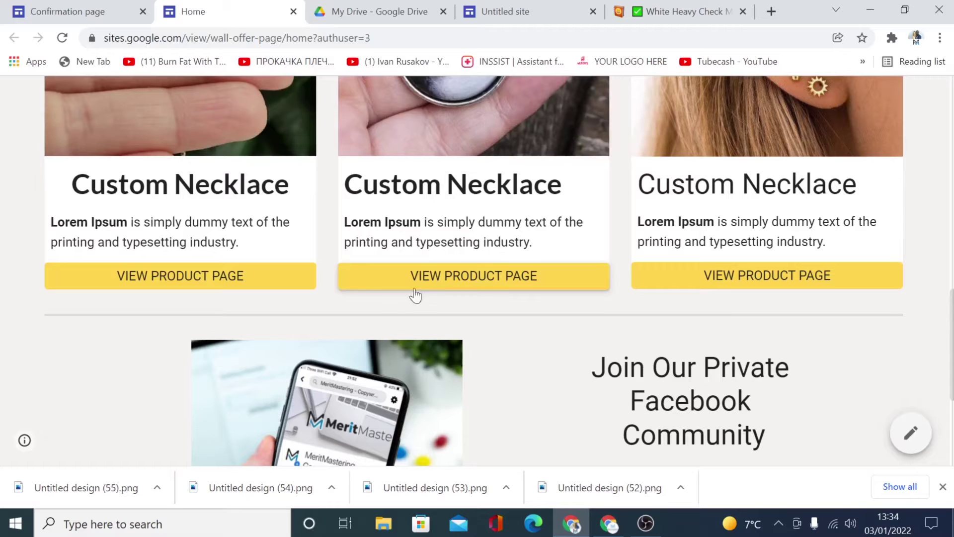
pyautogui.moveTo(251, 252); pyautogui.dragTo(69, 181)
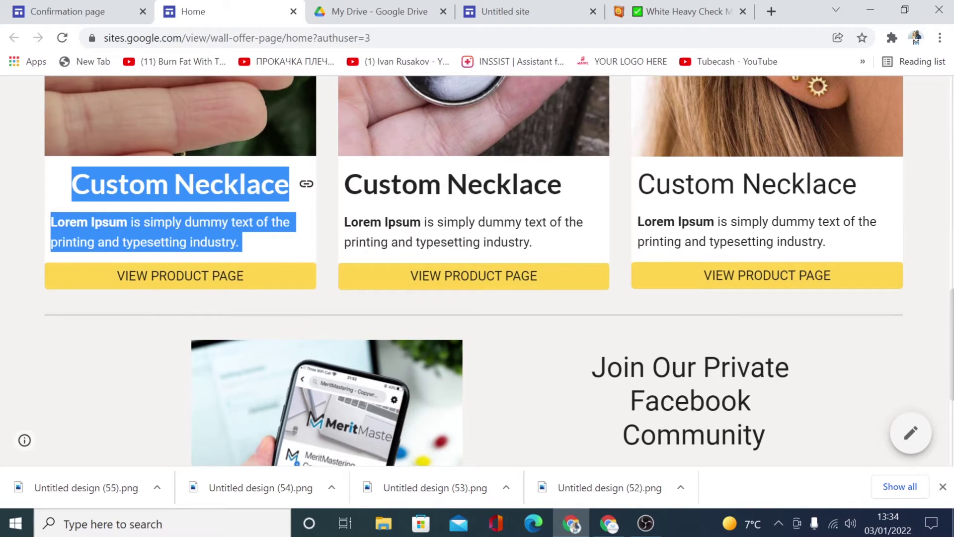
pyautogui.rightClick(112, 190)
pyautogui.click(140, 201)
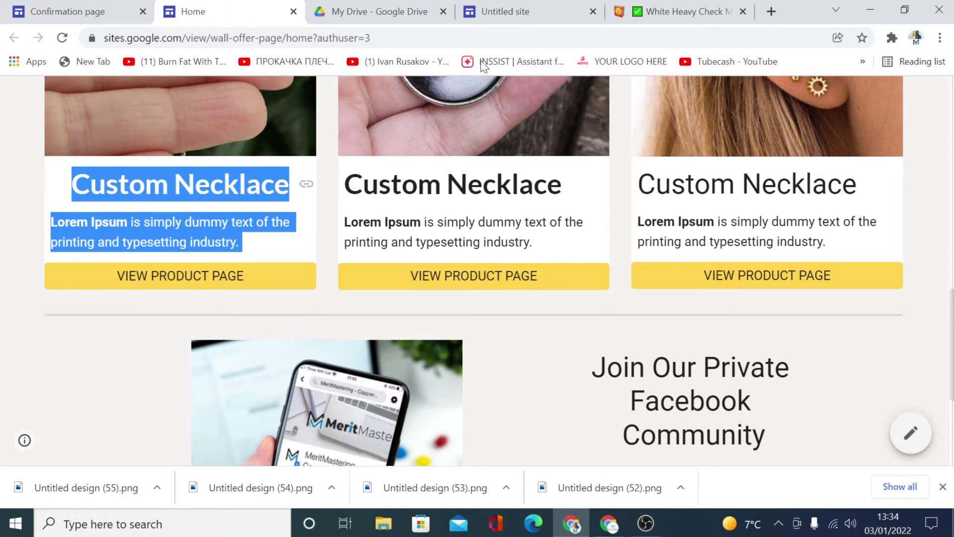
# Return to the untitled site, paste the product text under the first image, and remove the column's leftover empty line and caption box
pyautogui.click(530, 6)
pyautogui.click(178, 346)
pyautogui.click(178, 345)
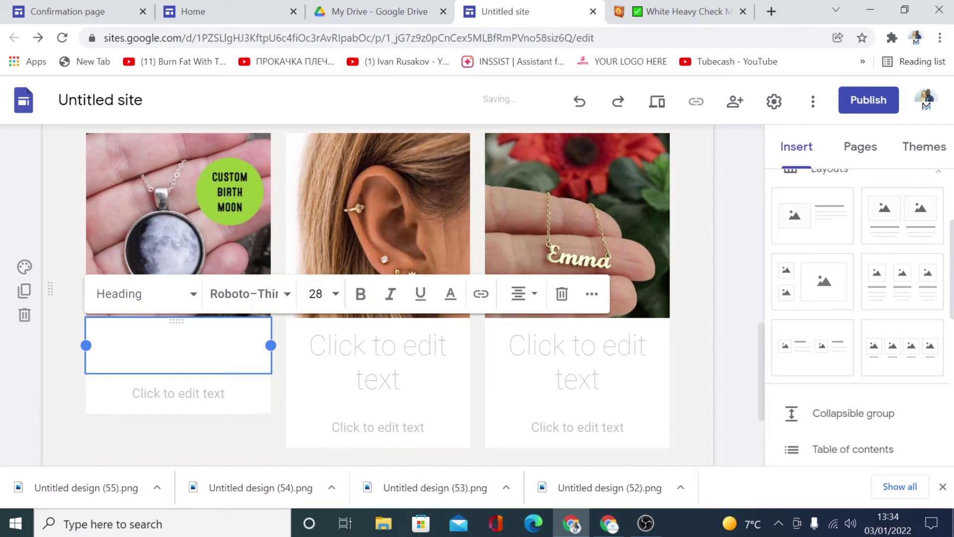
pyautogui.rightClick(177, 349)
pyautogui.click(209, 237)
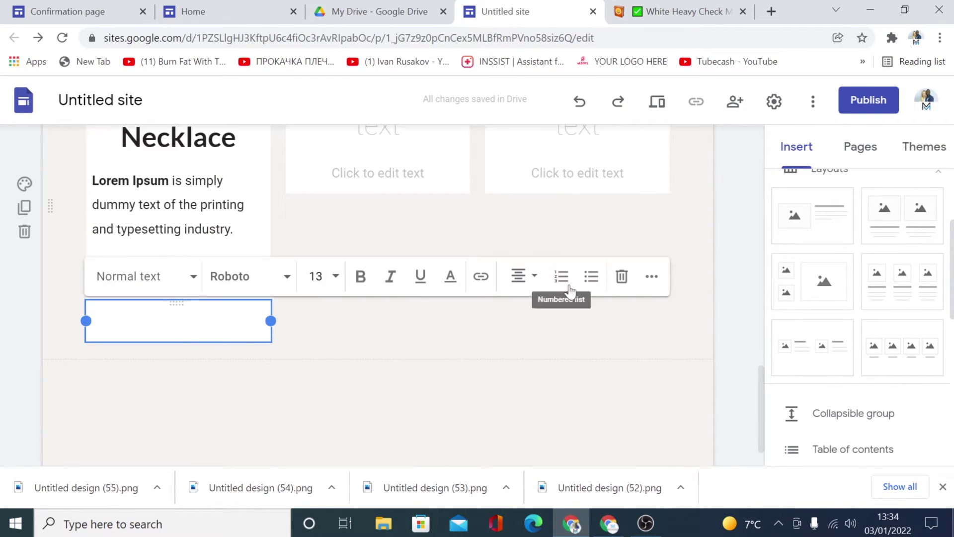
pyautogui.press('Escape')
pyautogui.click(92, 416)
pyautogui.press('BackSpace')
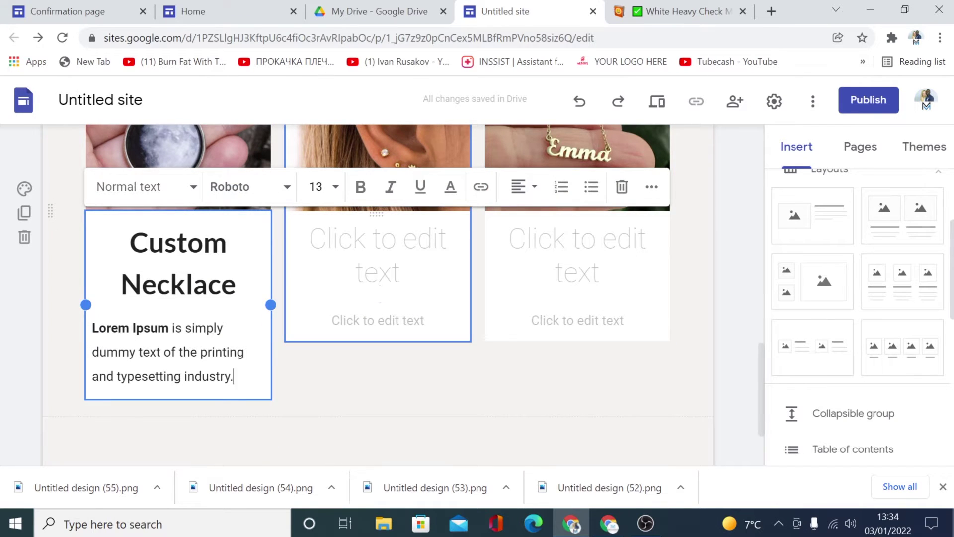
# Paste the "Custom Necklace" heading and description into the heading boxes of the second and third columns
pyautogui.rightClick(384, 253)
pyautogui.click(425, 369)
pyautogui.click(575, 239)
pyautogui.rightClick(543, 244)
pyautogui.click(571, 367)
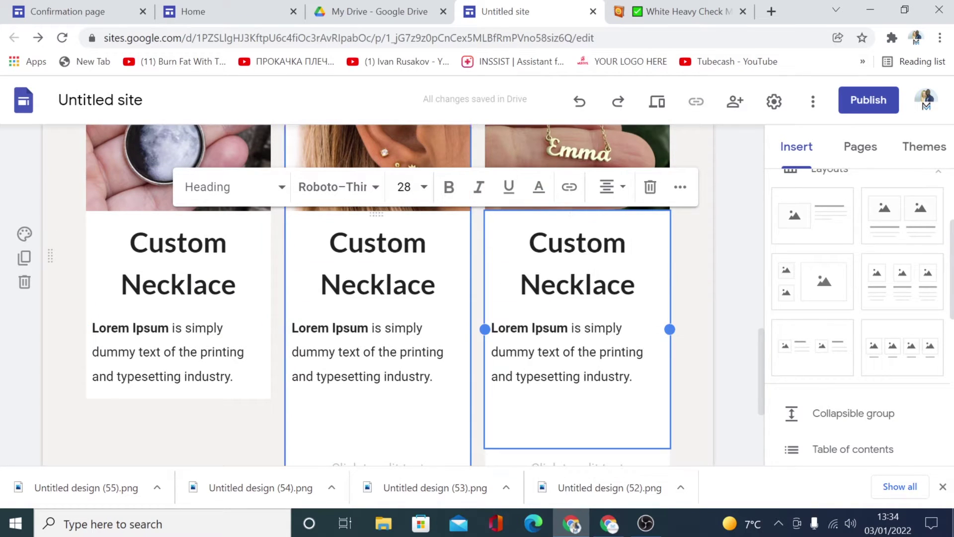
# Remove the extra blank lines and the empty caption boxes under the second and third product descriptions
pyautogui.click(380, 415)
pyautogui.scroll(-4, 433, 369)
pyautogui.press('BackSpace')
pyautogui.click(378, 221)
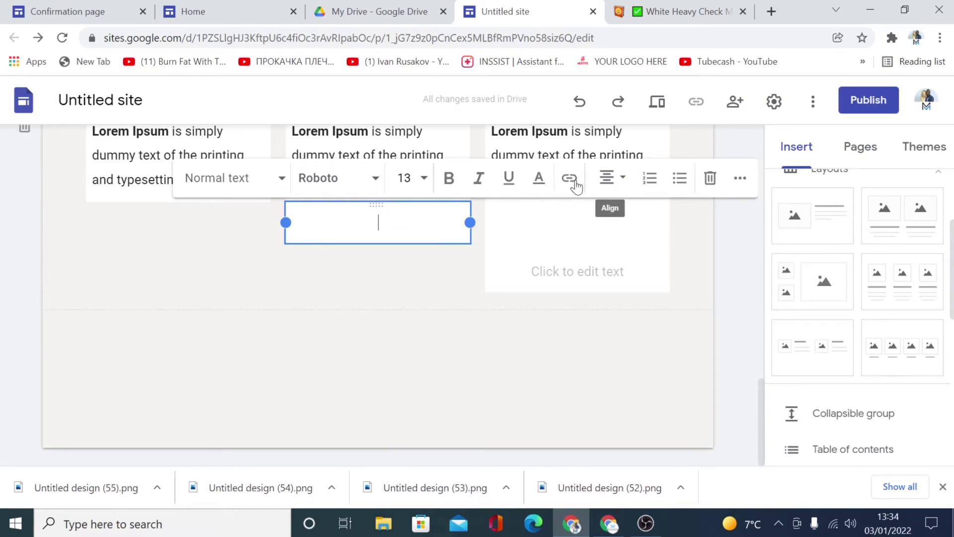
pyautogui.click(709, 178)
pyautogui.click(668, 426)
pyautogui.click(709, 383)
pyautogui.click(544, 413)
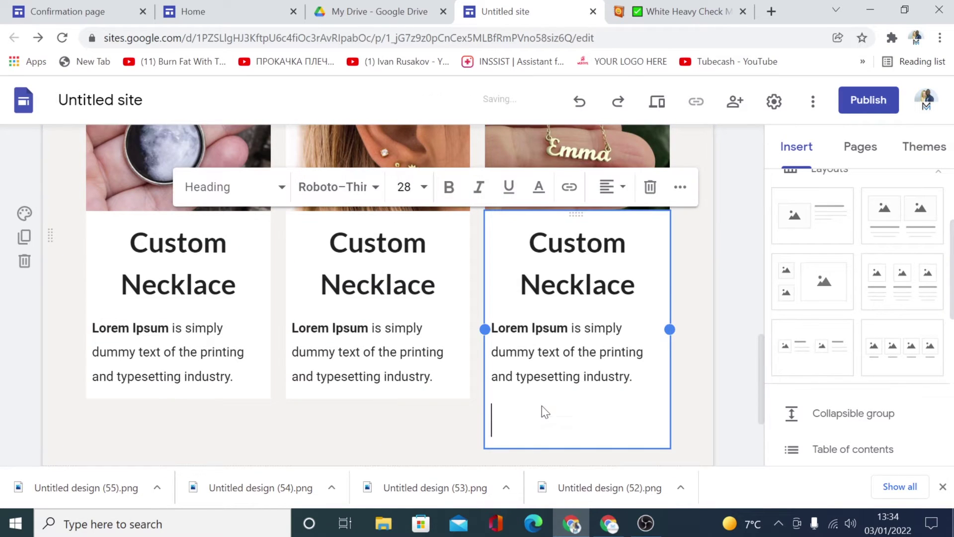
pyautogui.press('BackSpace')
pyautogui.click(716, 408)
# Insert a divider below the three product columns
pyautogui.scroll(-2, 716, 408)
pyautogui.scroll(3, 825, 310)
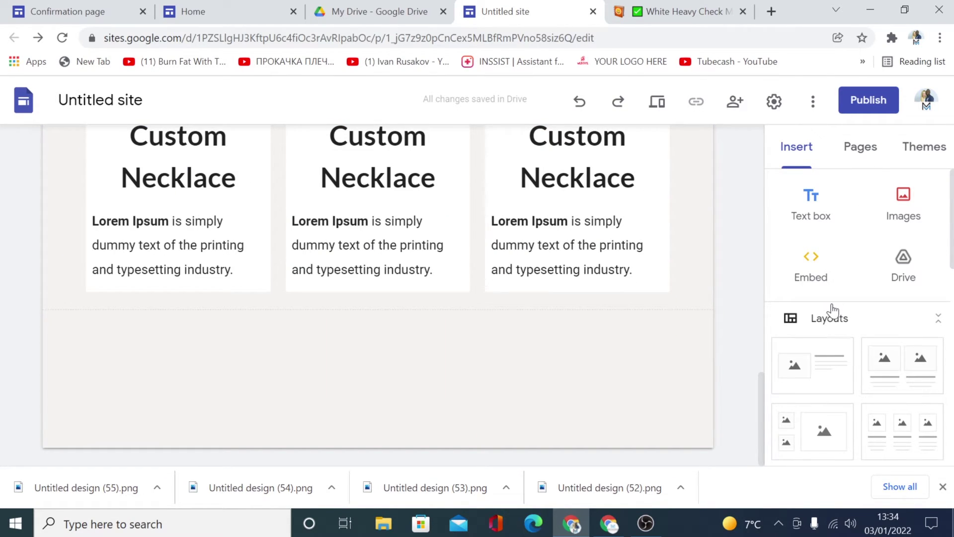
pyautogui.scroll(-5, 835, 301)
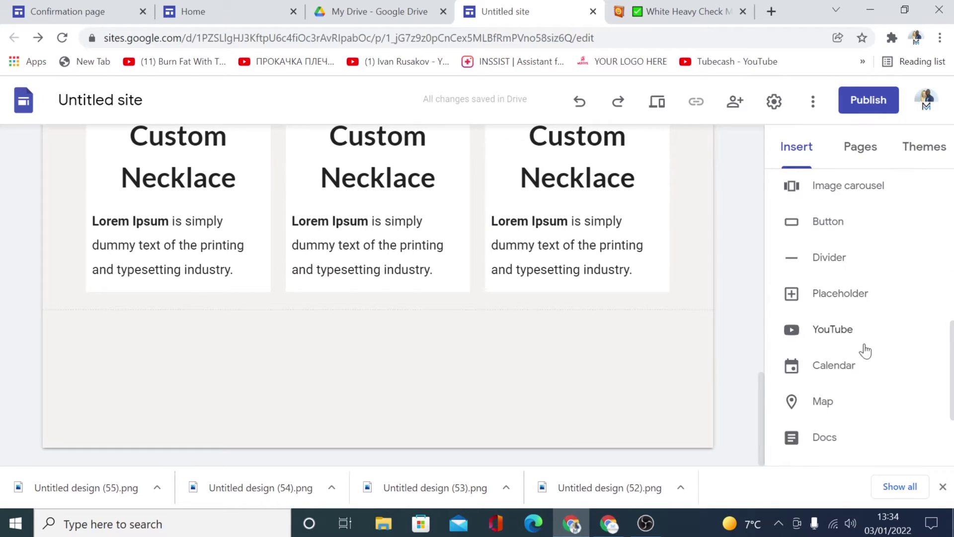
pyautogui.click(826, 260)
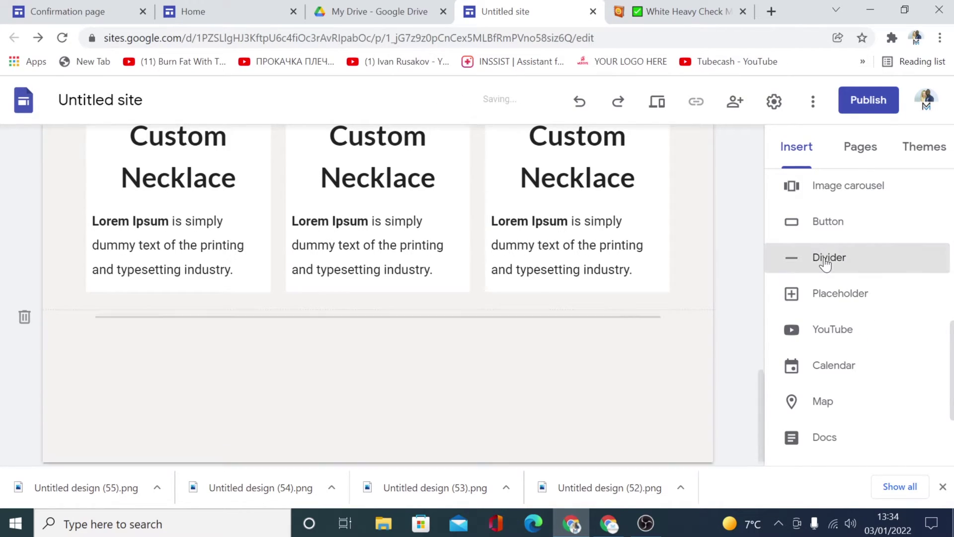
# Check the example page's product buttons and community section, and start a new button on the untitled site named "View More Product" with link "kkk"
pyautogui.click(244, 12)
pyautogui.scroll(-3, 478, 318)
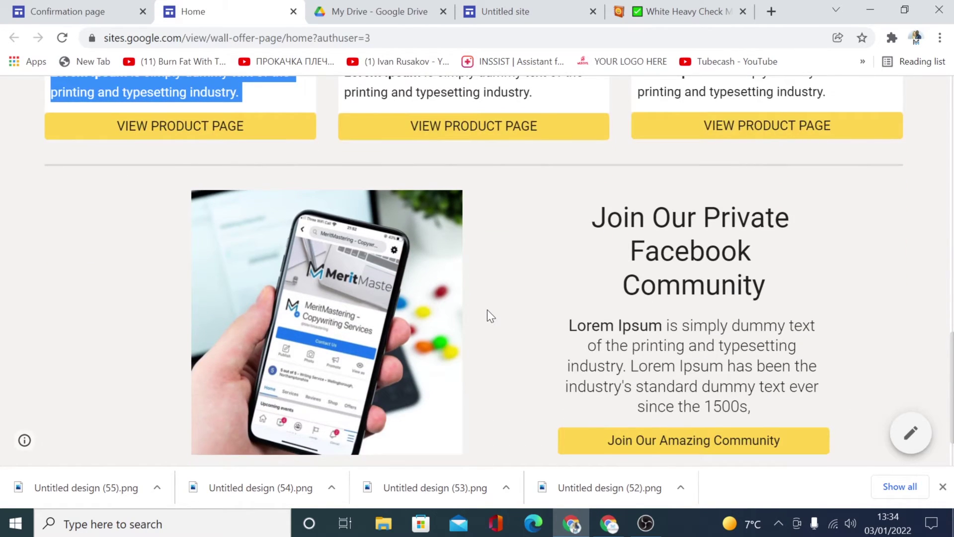
pyautogui.scroll(3, 487, 309)
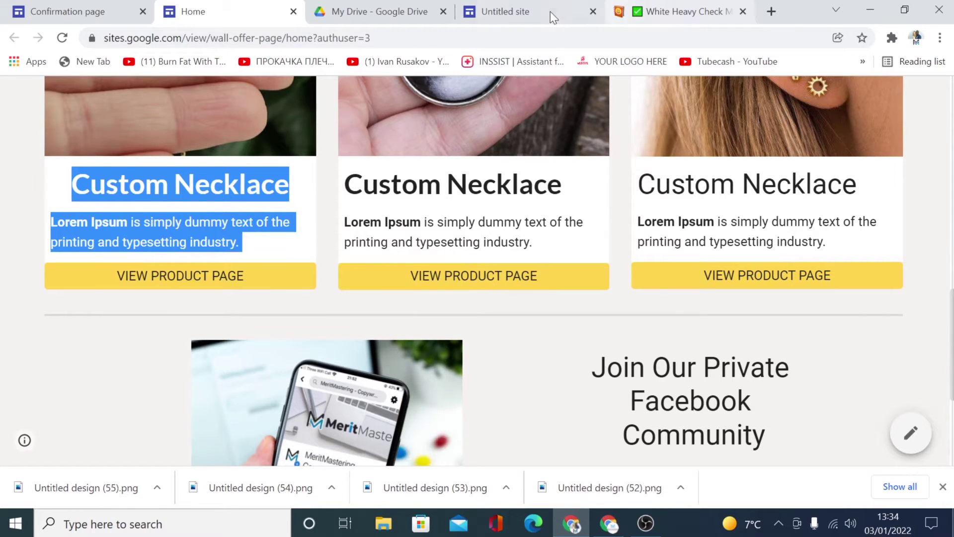
pyautogui.click(531, 14)
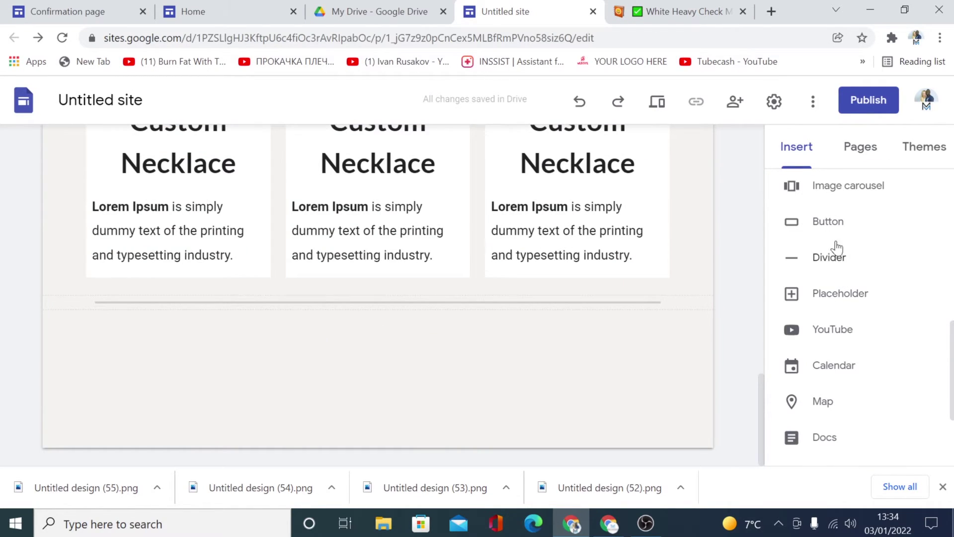
pyautogui.click(826, 222)
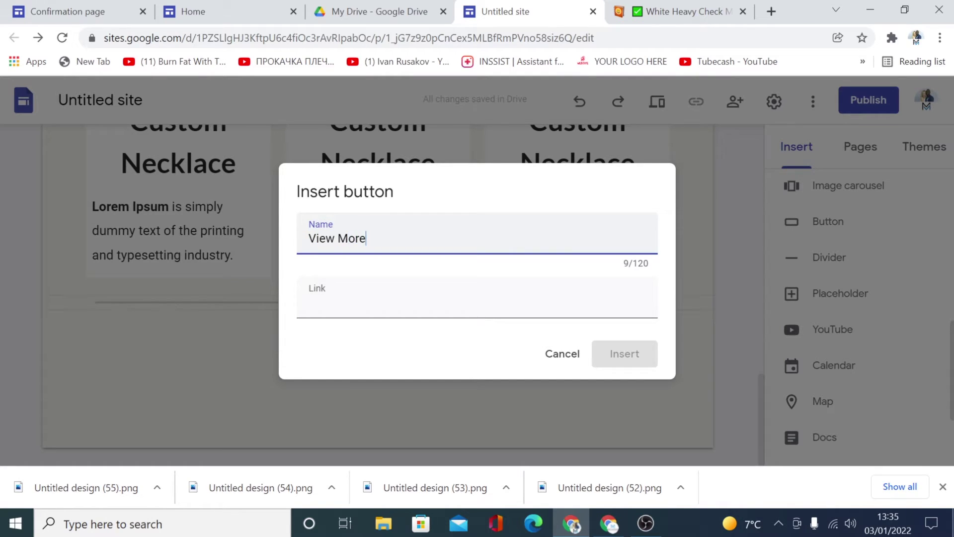
pyautogui.write('View More Product')
pyautogui.press('Tab')
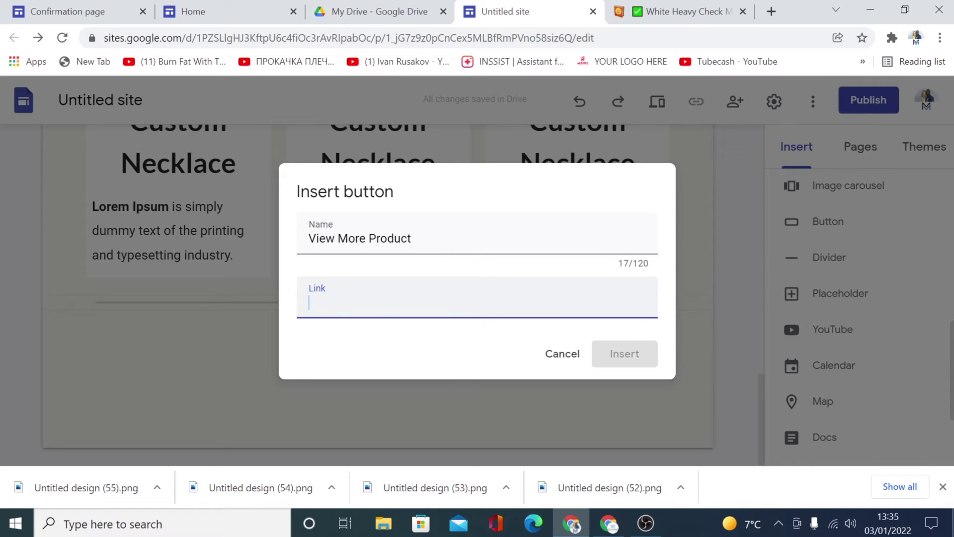
pyautogui.write('kkk')
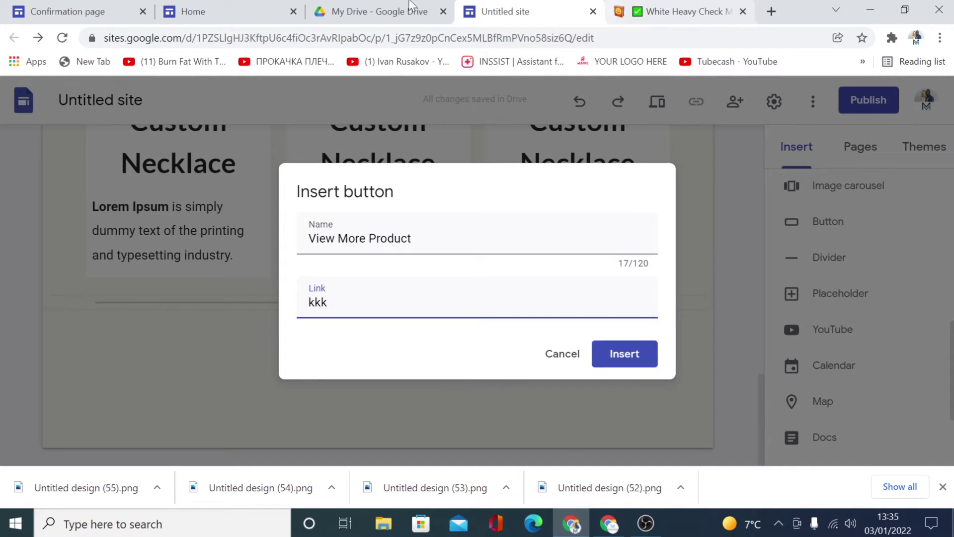
# Copy the emojipedia.org/check-mark-button page address, replace the new button's link with it, and insert the button
pyautogui.click(683, 12)
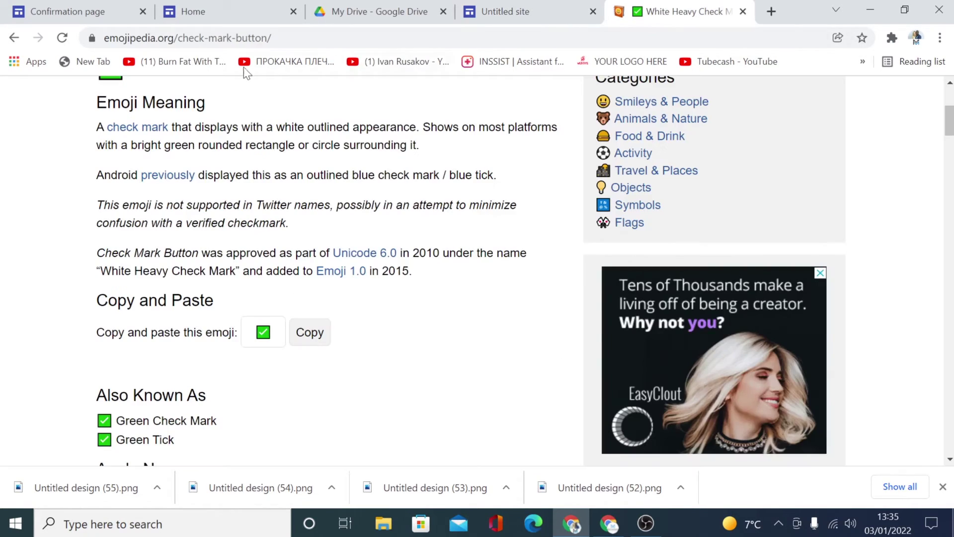
pyautogui.click(179, 38)
pyautogui.rightClick(198, 38)
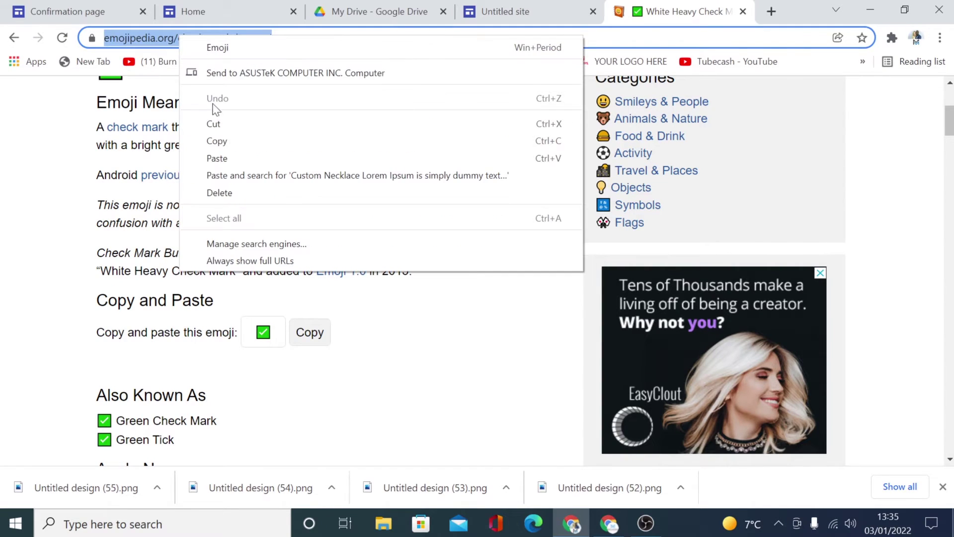
pyautogui.click(221, 141)
pyautogui.click(213, 20)
pyautogui.click(544, 7)
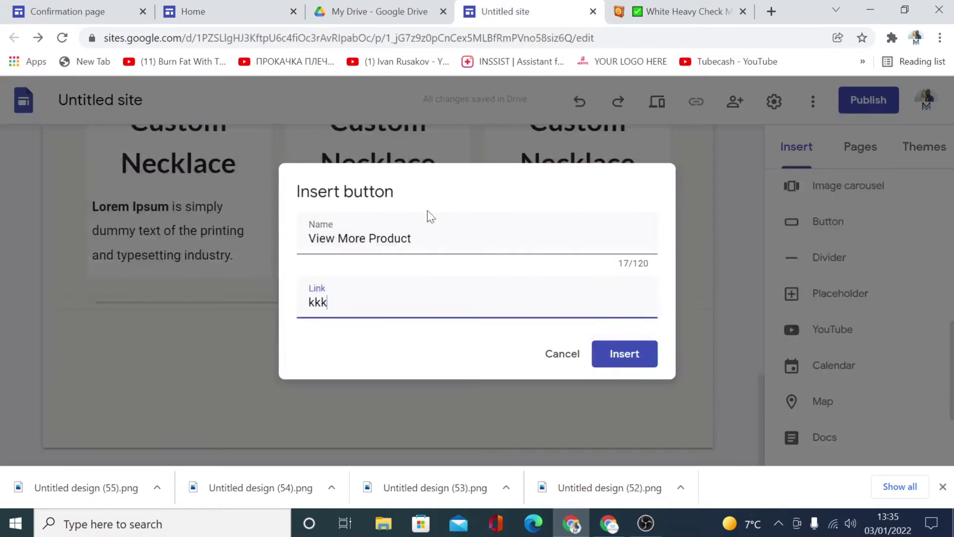
pyautogui.hotkey('ctrl', 'a')
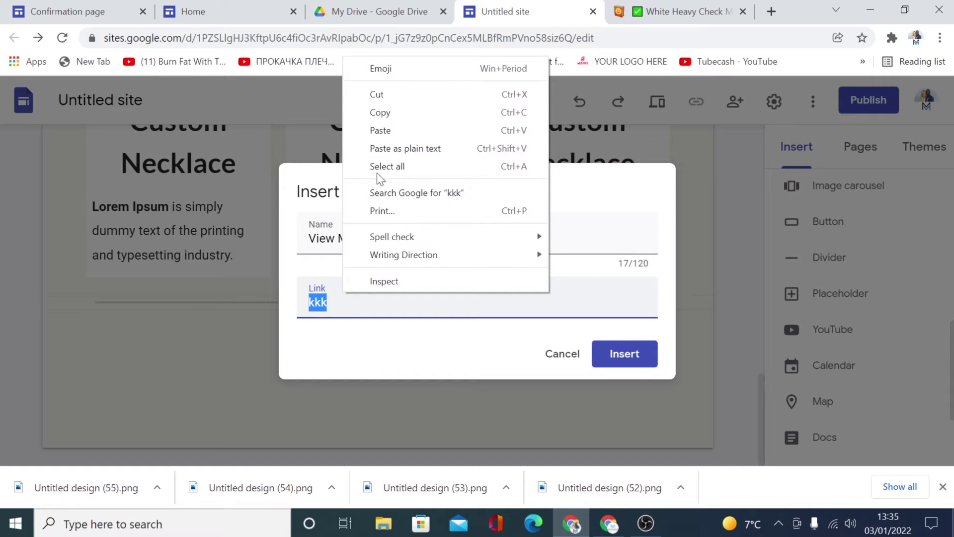
pyautogui.click(379, 131)
pyautogui.click(623, 356)
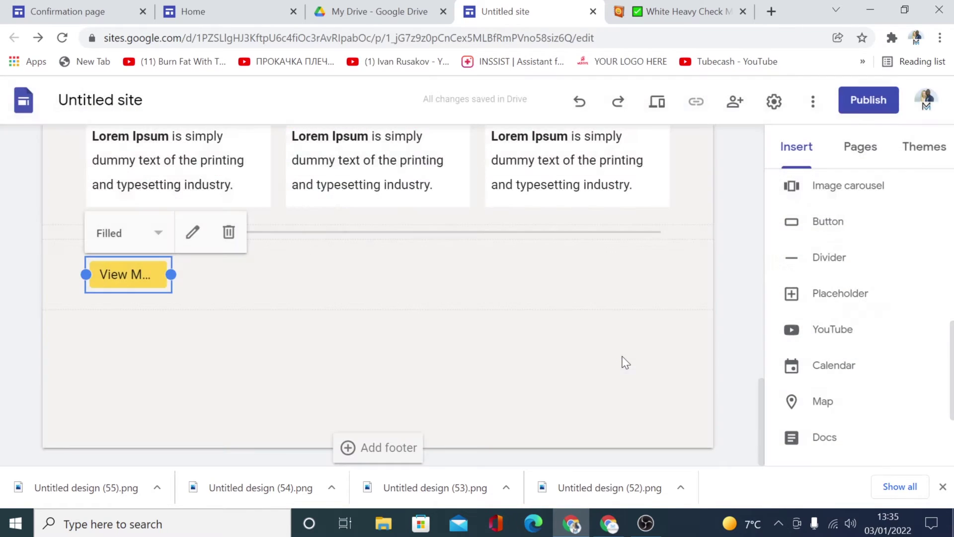
# Widen the "View More Product" button to about the first column's width and duplicate its section twice
pyautogui.moveTo(170, 274); pyautogui.dragTo(237, 283)
pyautogui.click(246, 298)
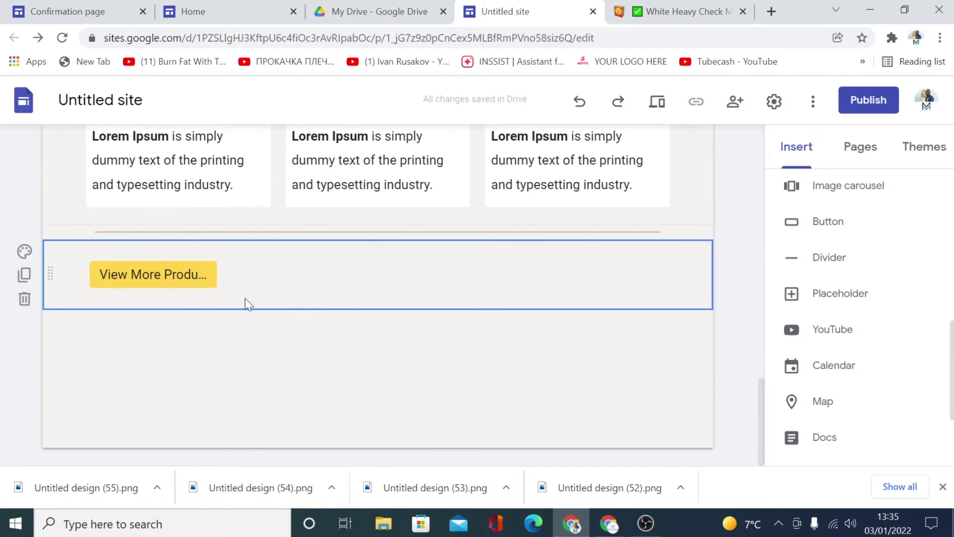
pyautogui.click(25, 277)
pyautogui.click(25, 274)
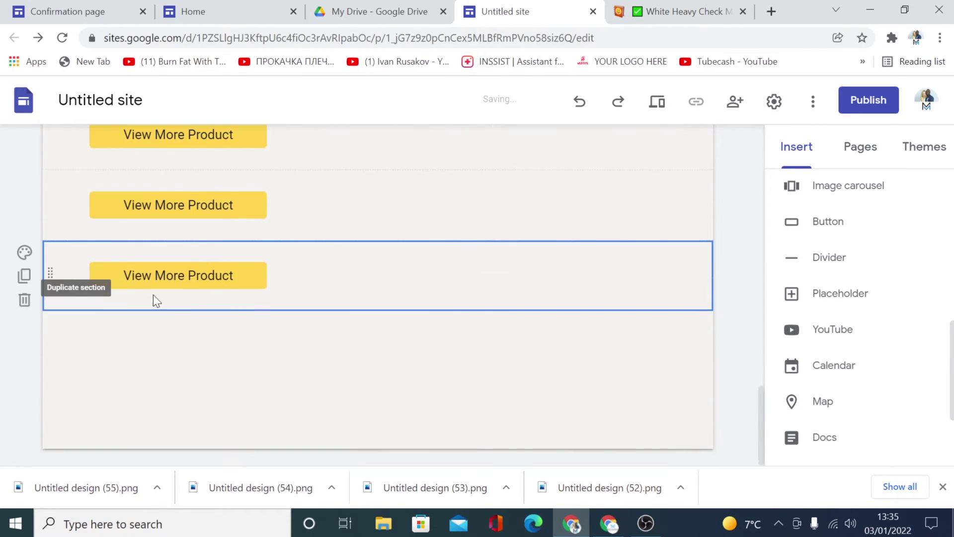
# Move the two duplicated "View More Product" buttons directly beneath the second and third product columns
pyautogui.scroll(3, 265, 300)
pyautogui.click(187, 352)
pyautogui.moveTo(187, 352); pyautogui.dragTo(565, 272)
pyautogui.click(177, 350)
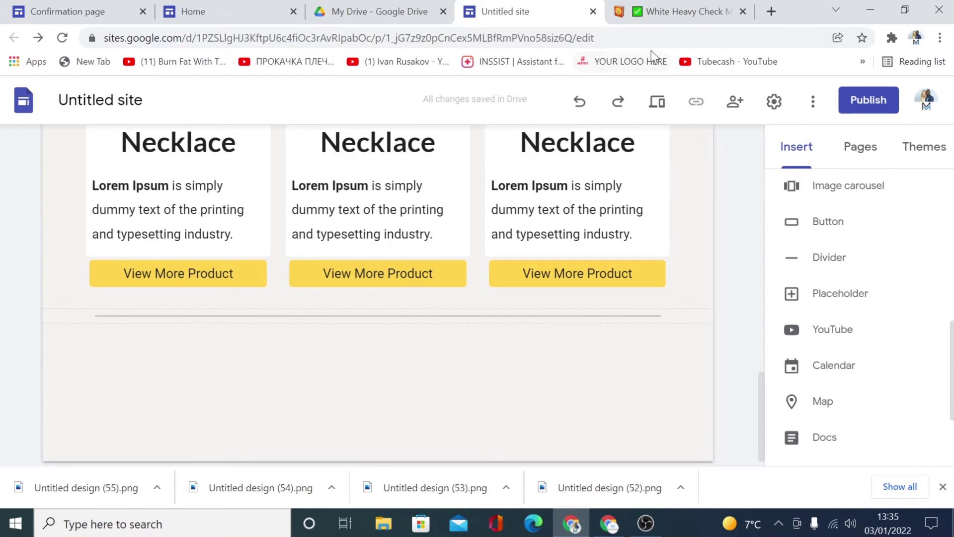
# Copy the "Join Our Private Facebook Community" heading and its paragraph from the example Home page
pyautogui.click(212, 14)
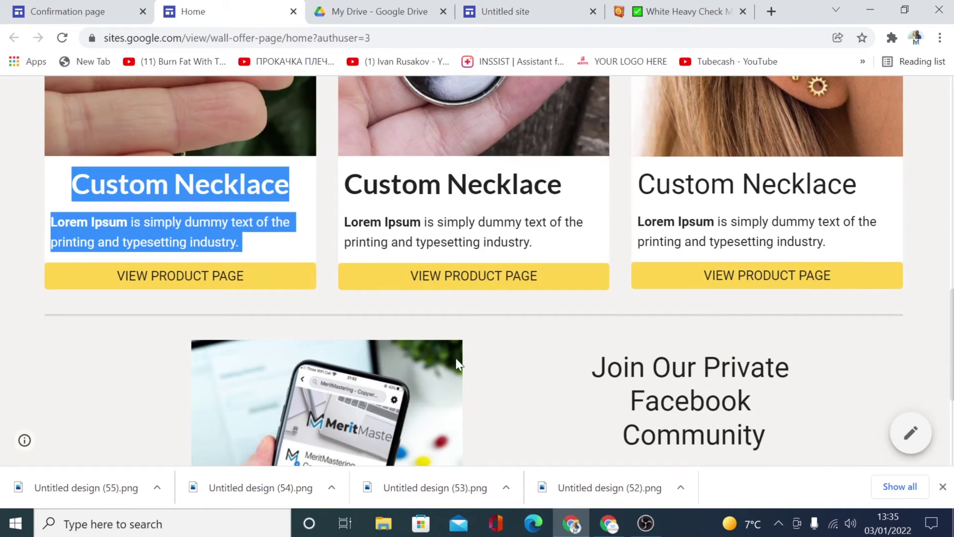
pyautogui.scroll(-5, 456, 360)
pyautogui.scroll(2, 425, 249)
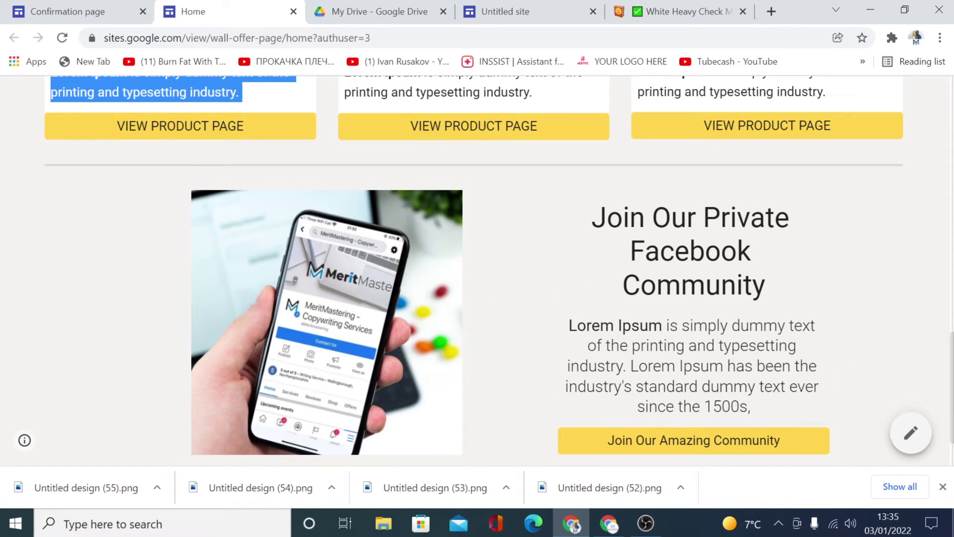
pyautogui.moveTo(753, 407); pyautogui.dragTo(574, 222)
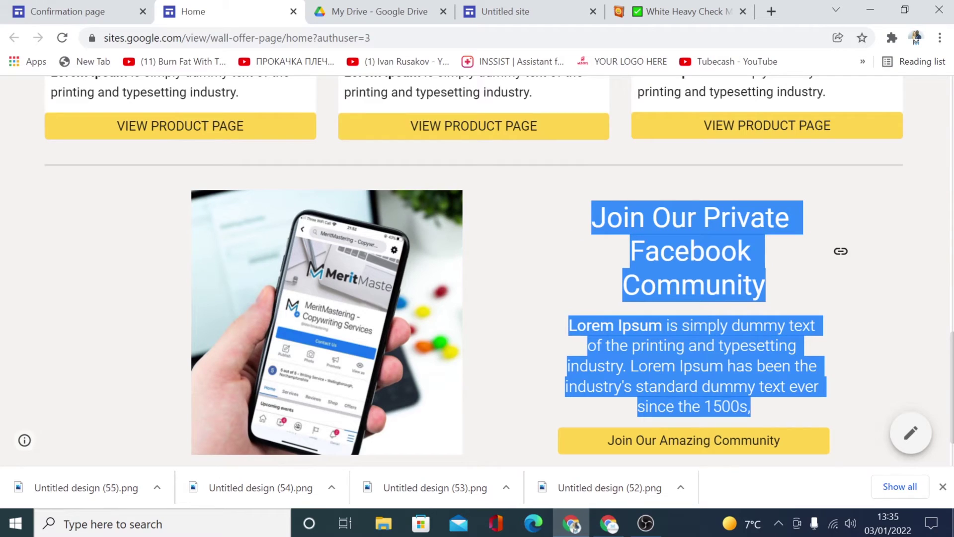
pyautogui.rightClick(586, 227)
pyautogui.click(621, 242)
pyautogui.scroll(-2, 453, 313)
pyautogui.scroll(5, 518, 174)
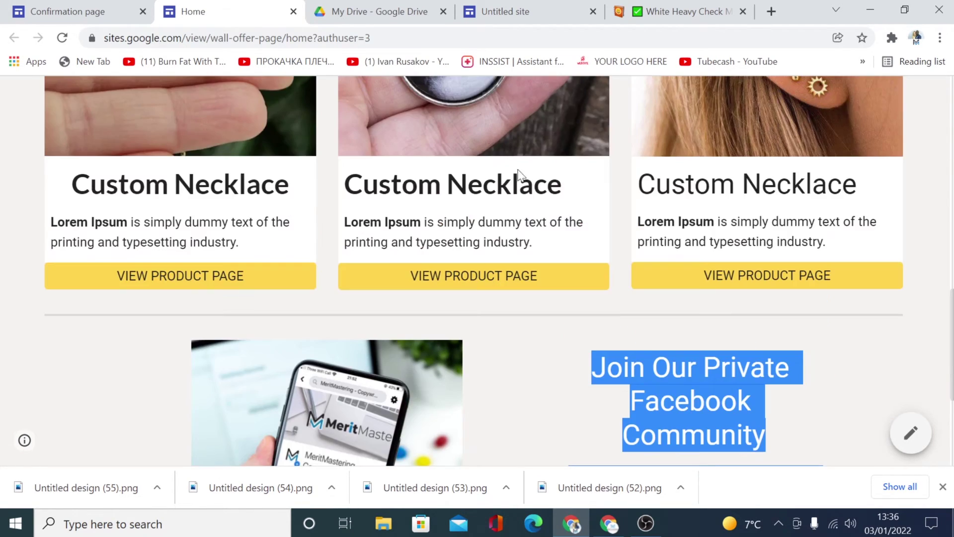
pyautogui.scroll(5, 475, 244)
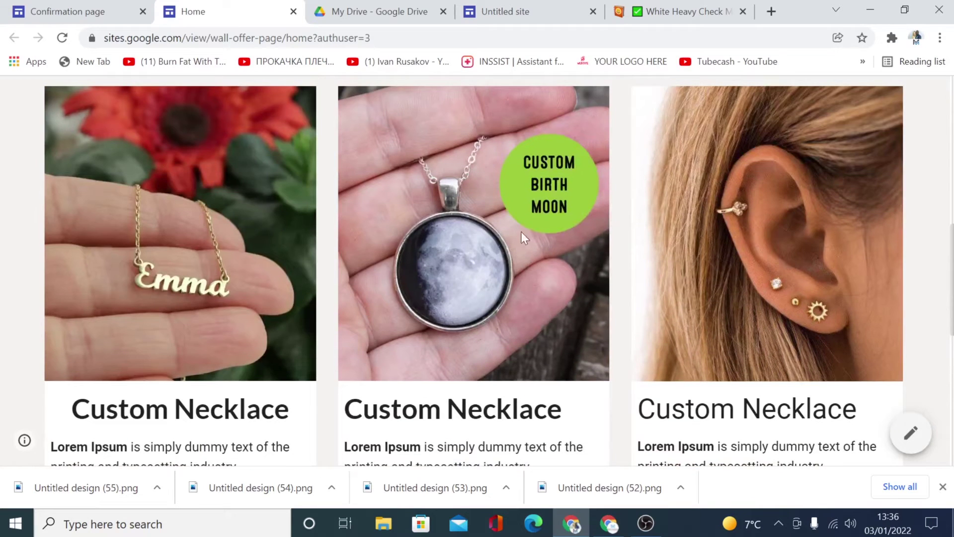
pyautogui.scroll(2, 521, 232)
pyautogui.scroll(8, 447, 273)
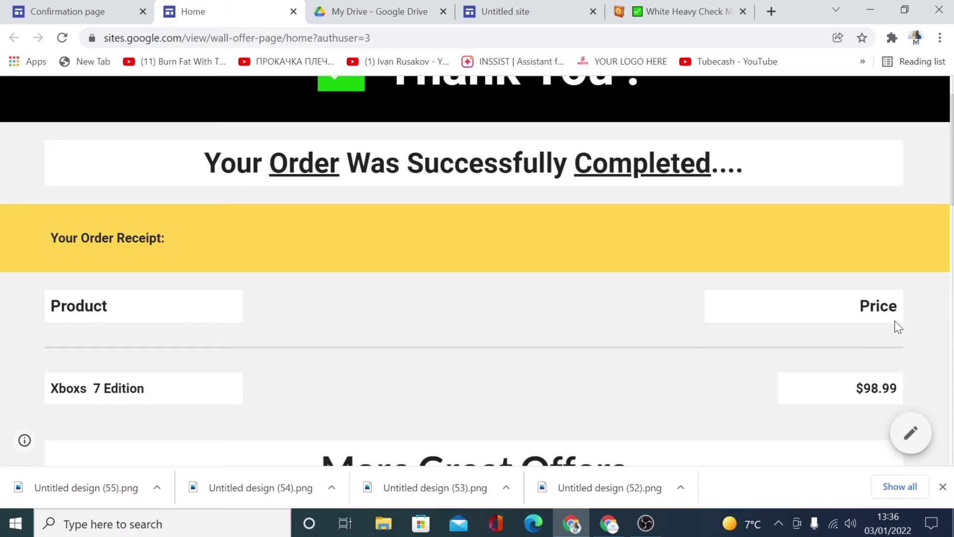
pyautogui.scroll(-6, 527, 323)
# On the untitled site, insert the single image-beside-text layout below the divider and paste the copied community text into its title
pyautogui.hotkey('ctrl', 'Tab')
pyautogui.hotkey('ctrl', 'Tab')
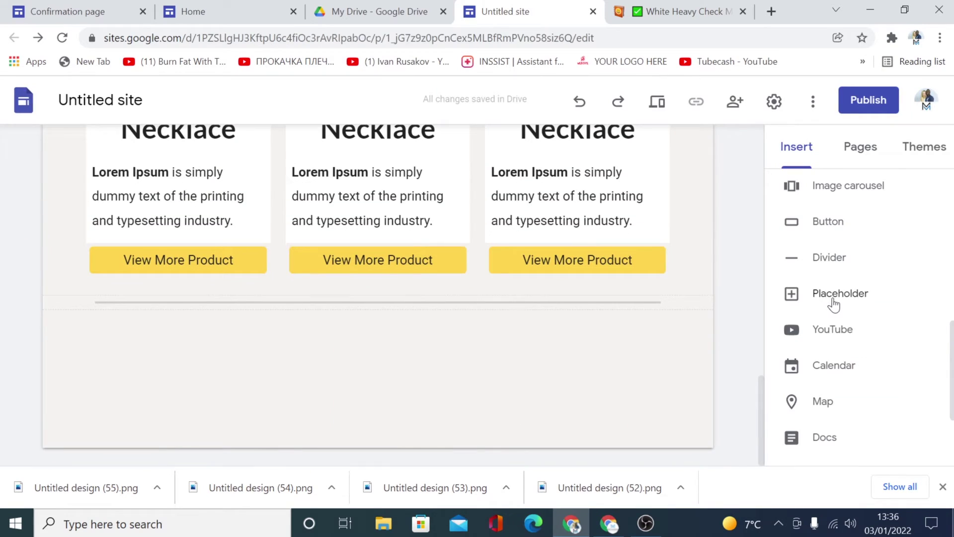
pyautogui.scroll(4, 835, 300)
pyautogui.scroll(5, 842, 299)
pyautogui.scroll(-3, 850, 290)
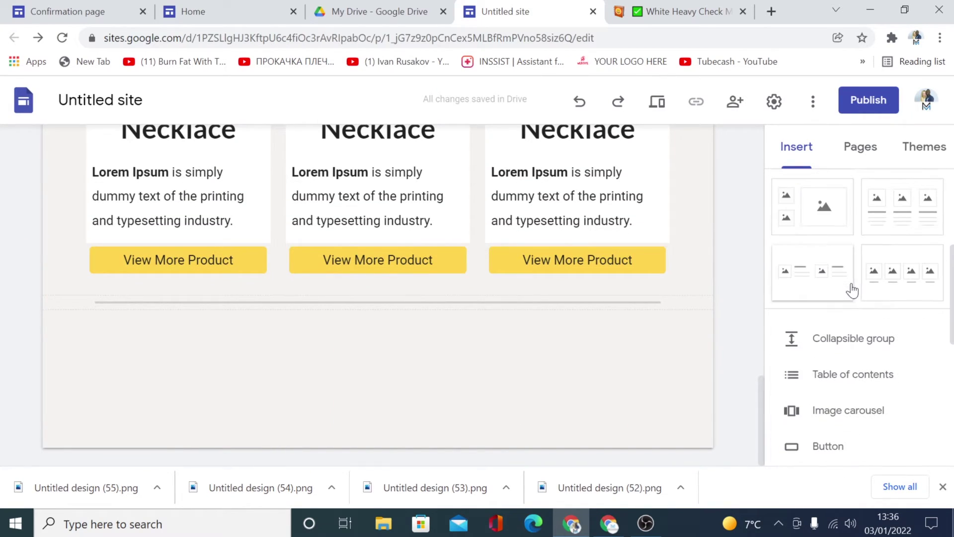
pyautogui.scroll(3, 838, 221)
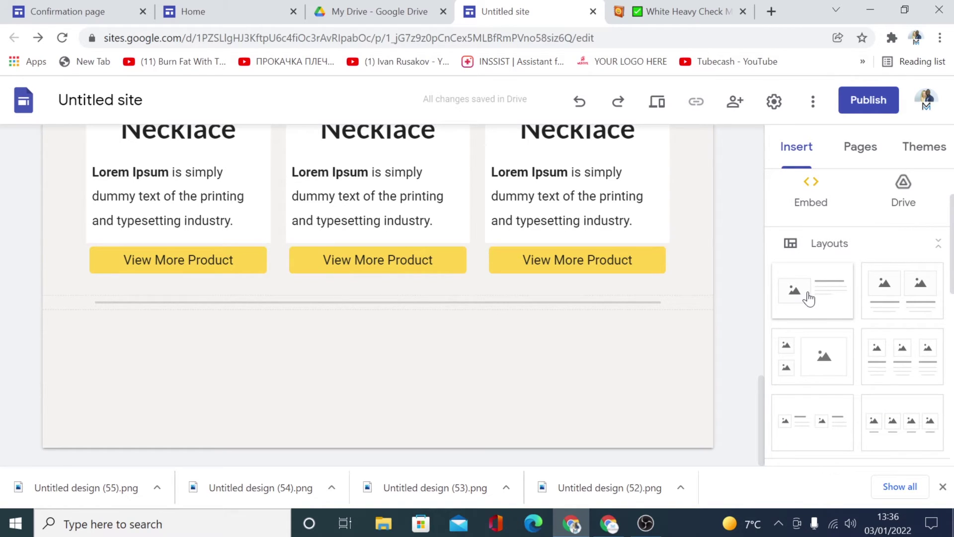
pyautogui.click(808, 298)
pyautogui.click(476, 238)
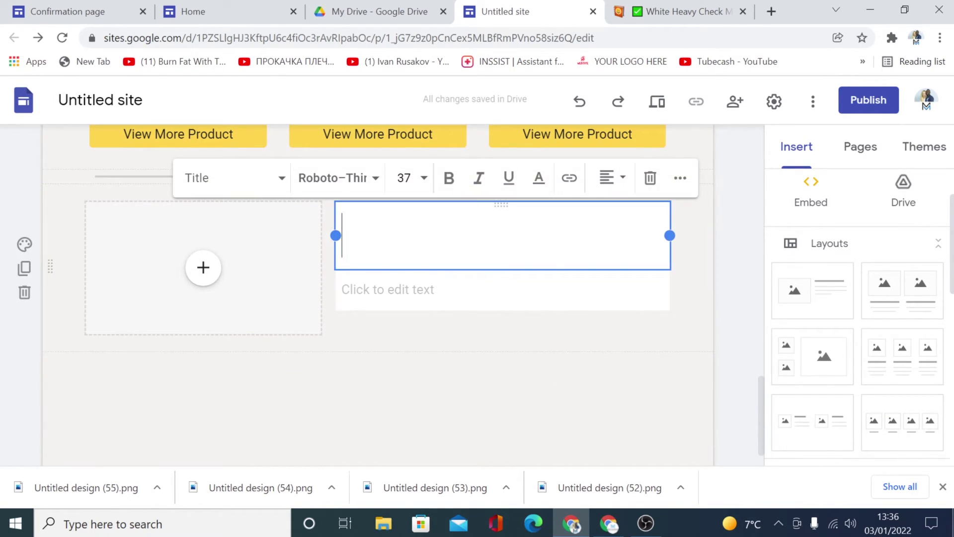
pyautogui.rightClick(348, 240)
pyautogui.click(437, 358)
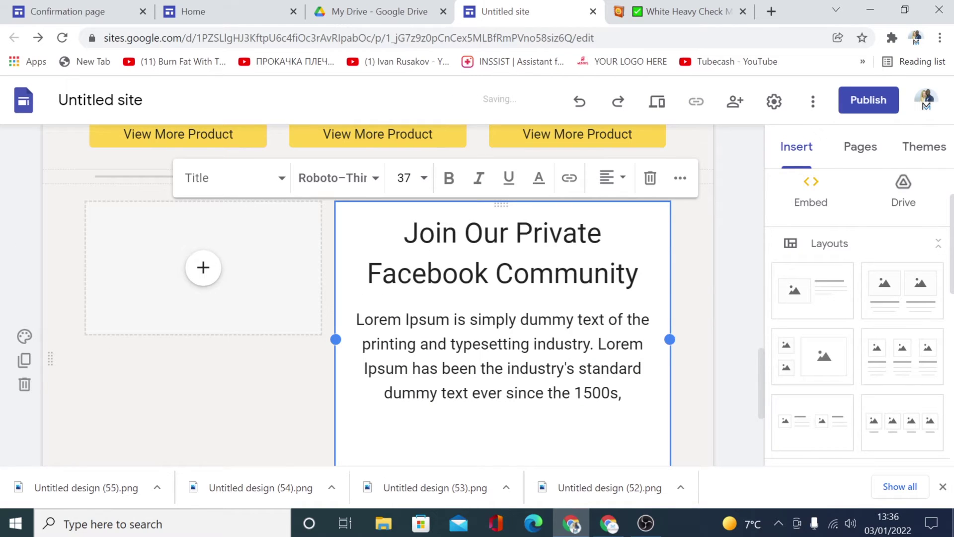
# Remove the blank line after the pasted community paragraph and delete the layout's empty body text box
pyautogui.scroll(-5, 470, 356)
pyautogui.press('BackSpace')
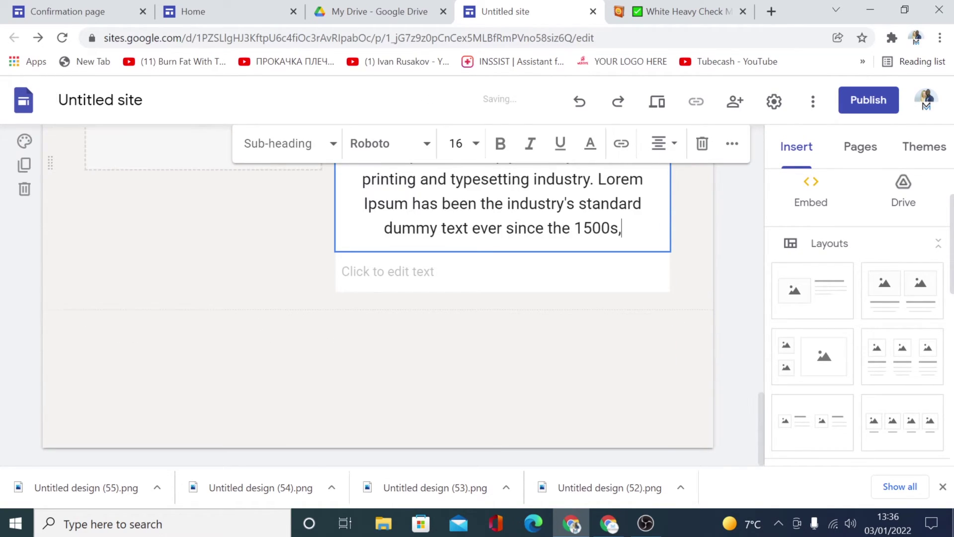
pyautogui.click(413, 290)
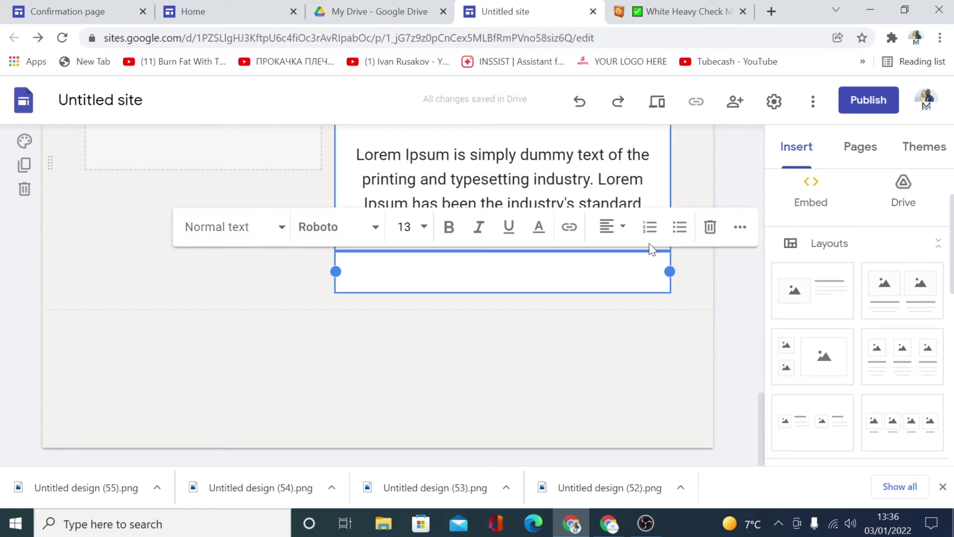
pyautogui.click(709, 224)
# Upload "Image 4" from Downloads into the community layout's image placeholder and lengthen it downward to show more of the phone
pyautogui.click(201, 208)
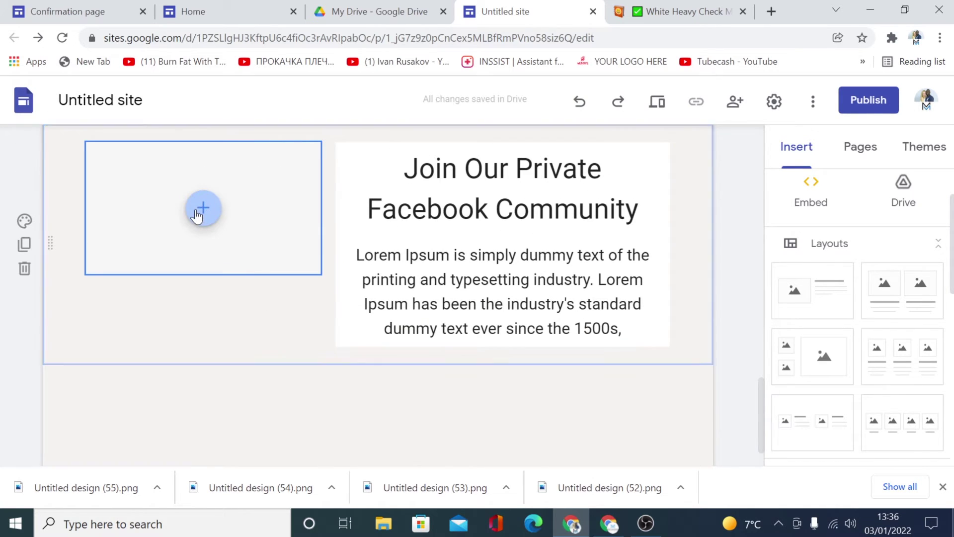
pyautogui.click(249, 259)
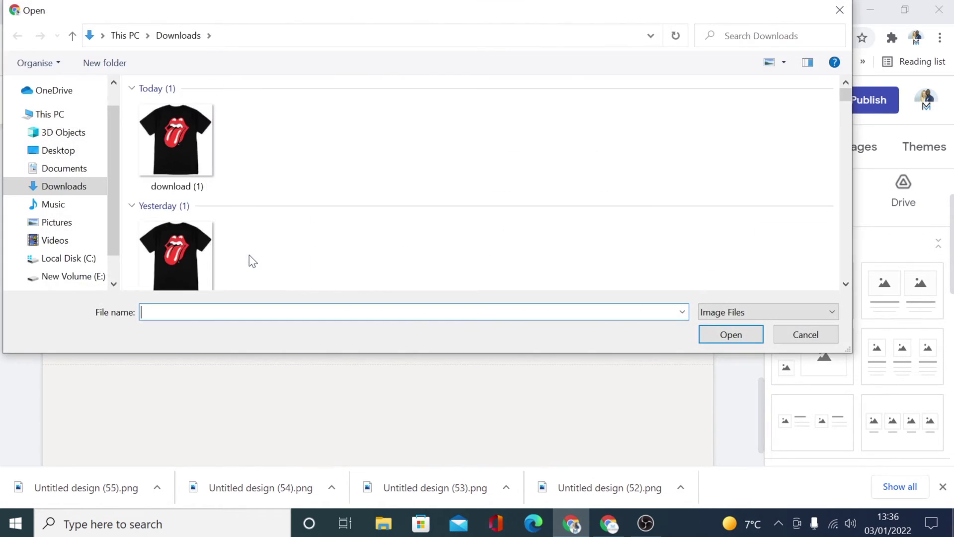
pyautogui.scroll(-5, 457, 213)
pyautogui.scroll(5, 491, 234)
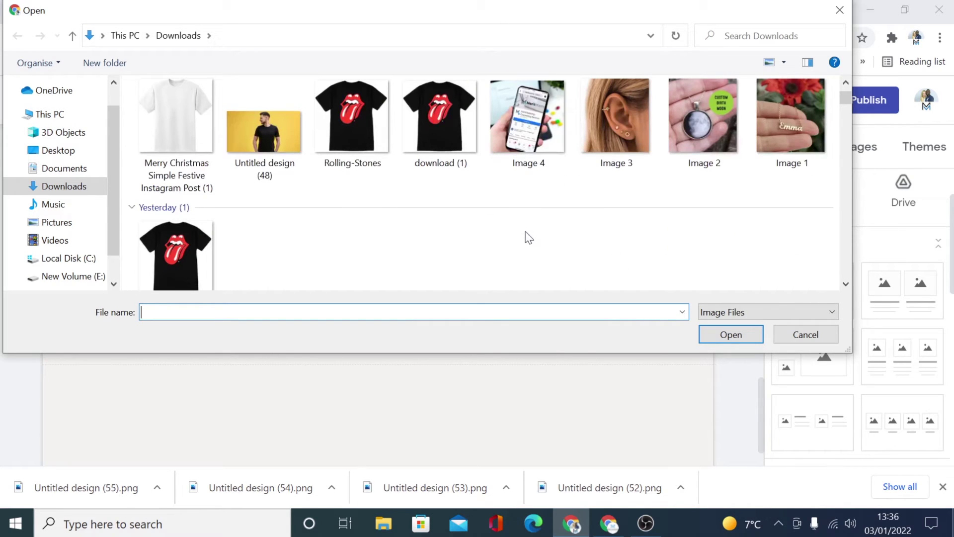
pyautogui.click(527, 117)
pyautogui.click(743, 332)
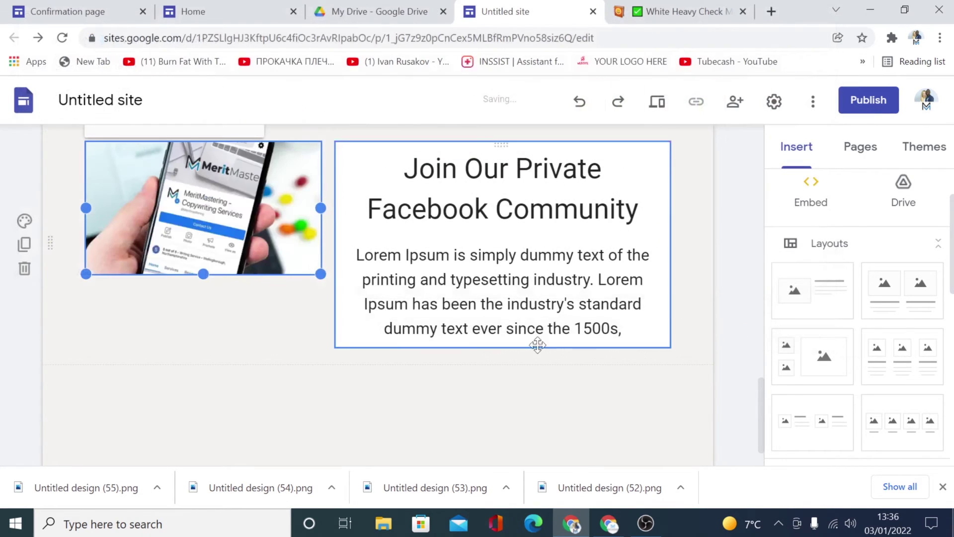
pyautogui.moveTo(204, 274); pyautogui.dragTo(203, 323)
pyautogui.click(424, 420)
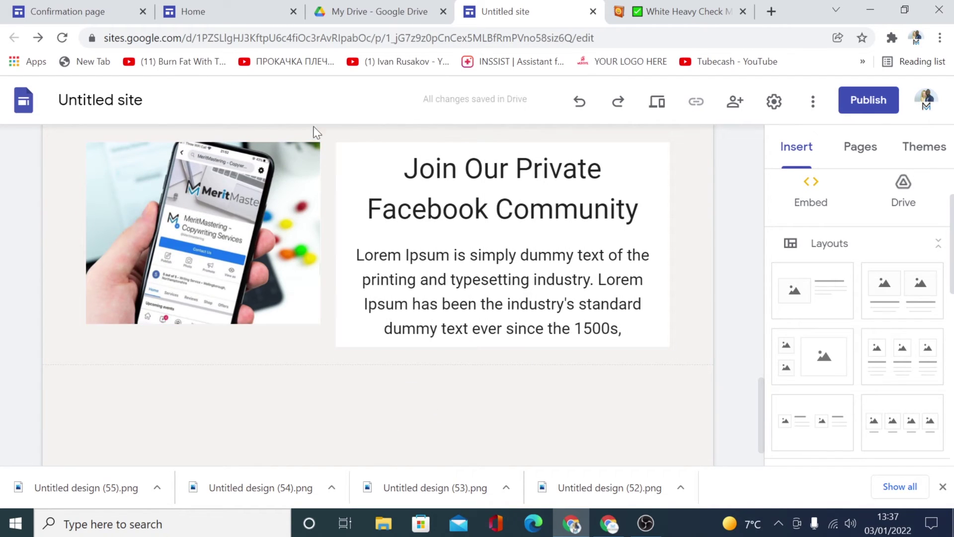
# Check the example page's community section and start a new button on the untitled site named "JOIN OUR GROUP"
pyautogui.click(224, 10)
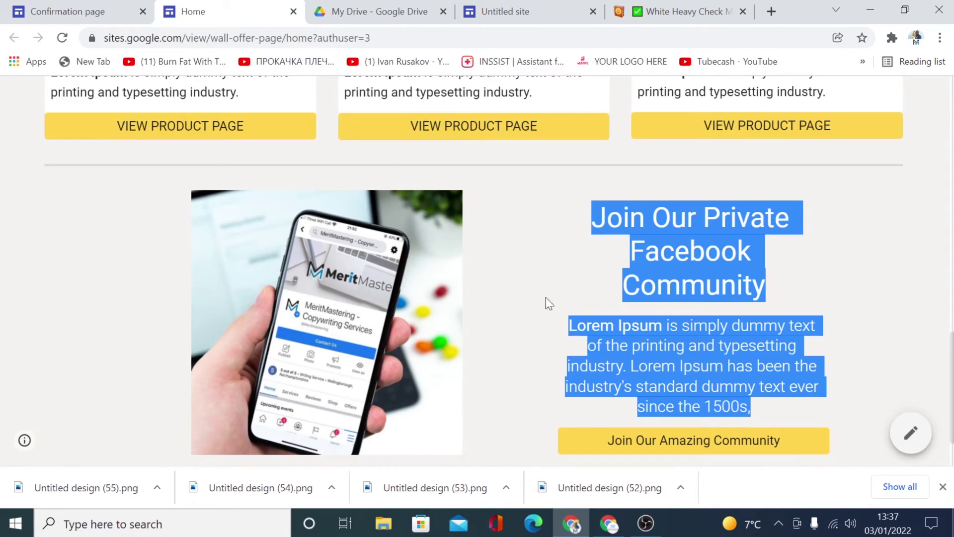
pyautogui.scroll(3, 316, 139)
pyautogui.click(517, 12)
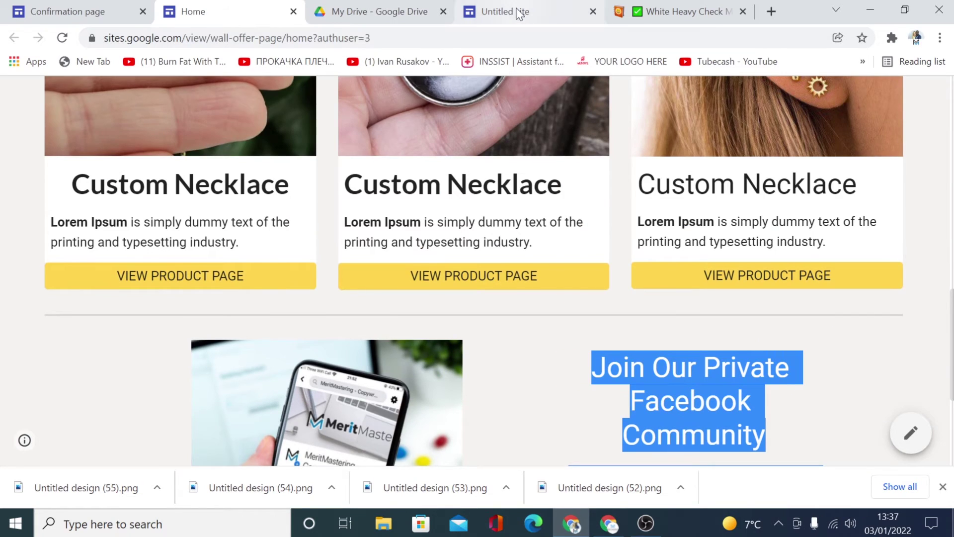
pyautogui.scroll(2, 860, 219)
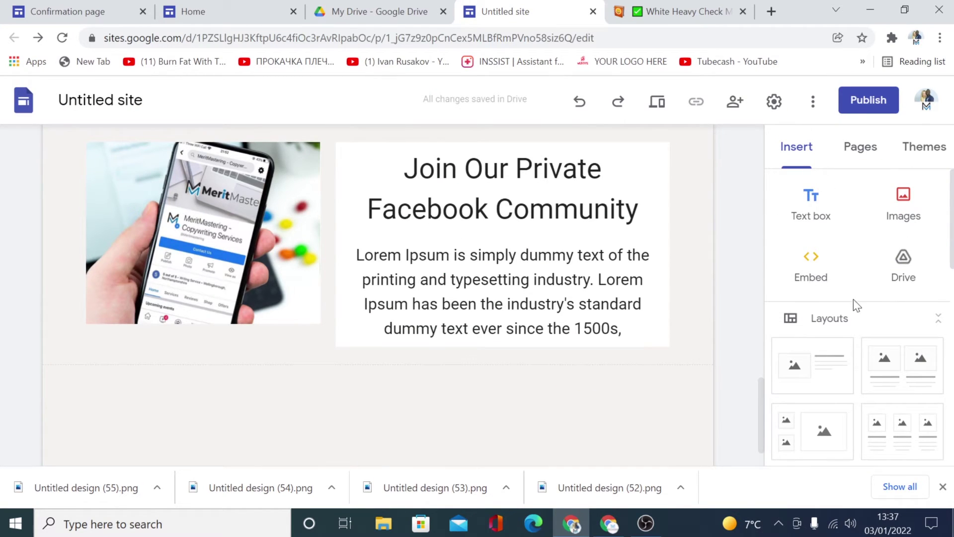
pyautogui.scroll(-7, 854, 299)
pyautogui.click(820, 223)
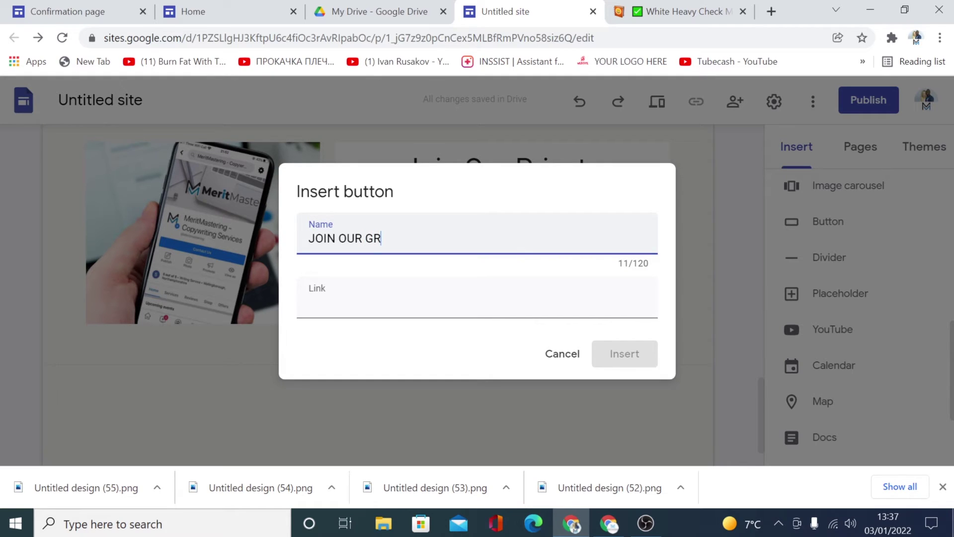
pyautogui.write('JOIN OUR GROUP')
pyautogui.press('Tab')
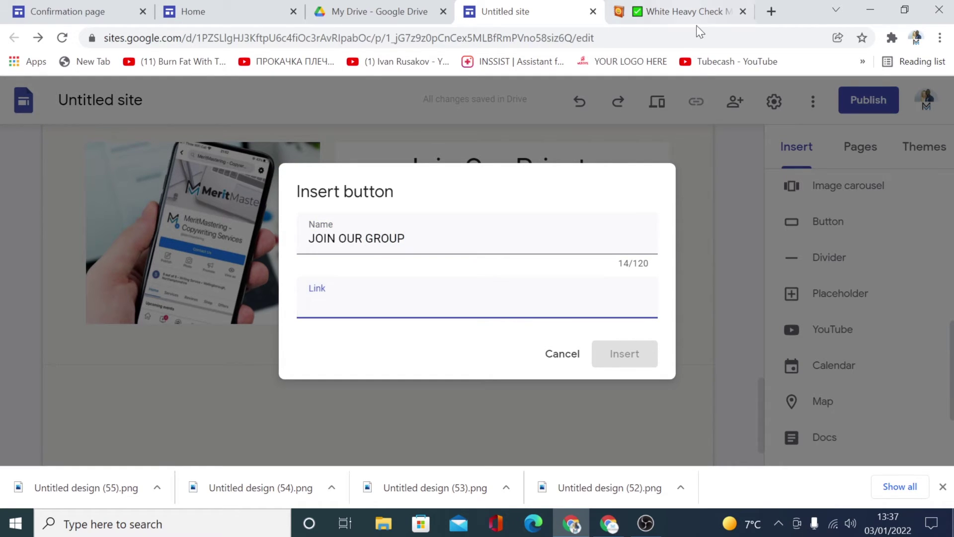
# Copy the emojipedia.org/check-mark-button page address, paste it as the "JOIN OUR GROUP" button's link, and insert the button
pyautogui.click(676, 11)
pyautogui.rightClick(245, 37)
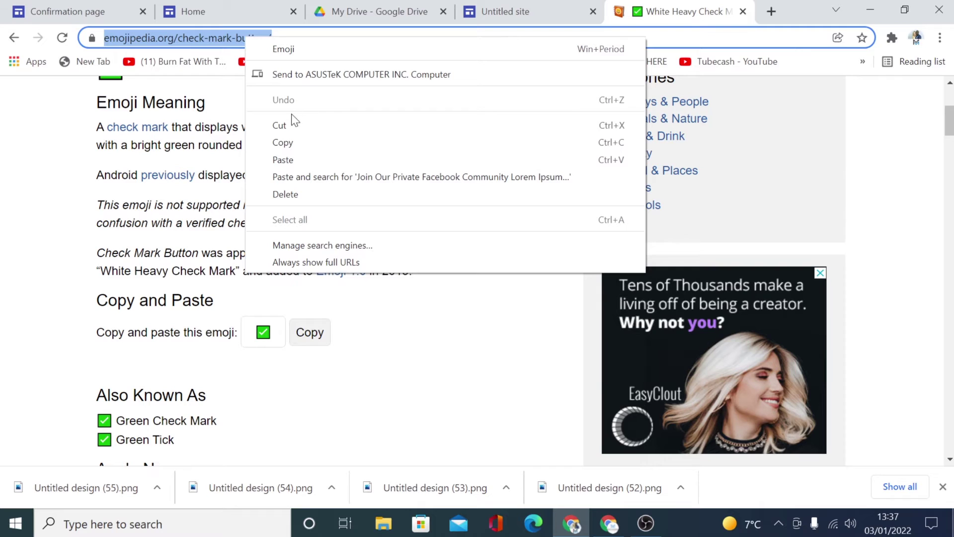
pyautogui.click(284, 143)
pyautogui.click(238, 6)
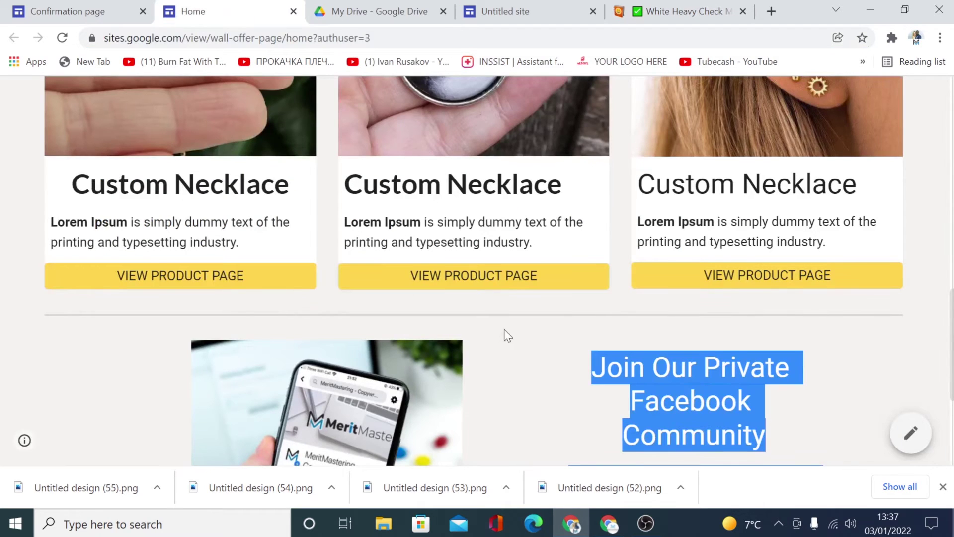
pyautogui.click(499, 15)
pyautogui.rightClick(348, 303)
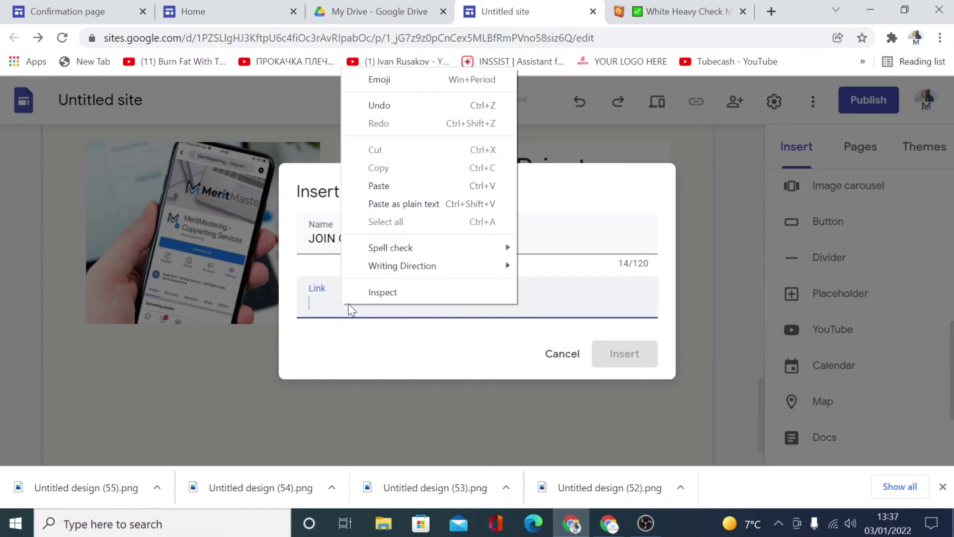
pyautogui.click(380, 186)
pyautogui.click(630, 357)
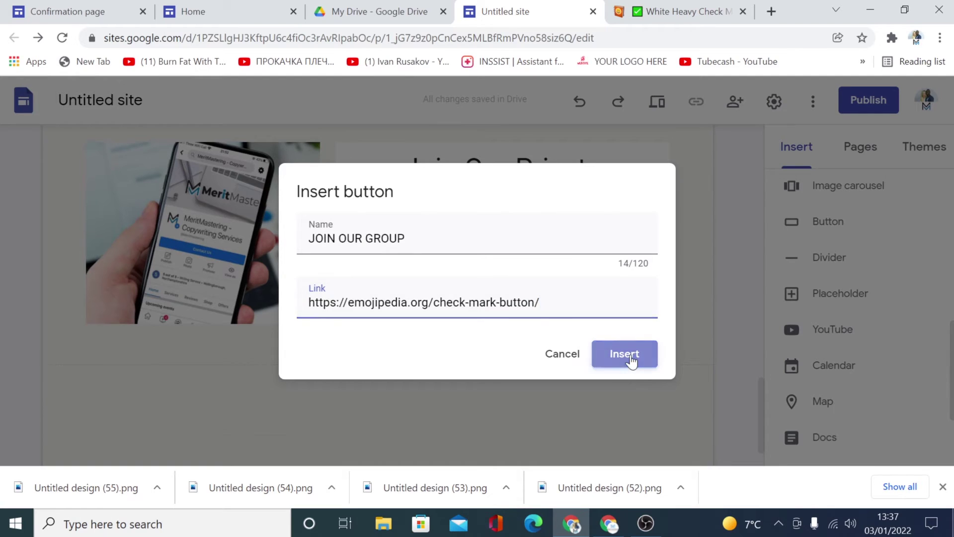
# Place the "JOIN OUR GROUP" button directly below the community paragraph, spanning the text column's width
pyautogui.moveTo(172, 276); pyautogui.dragTo(470, 226)
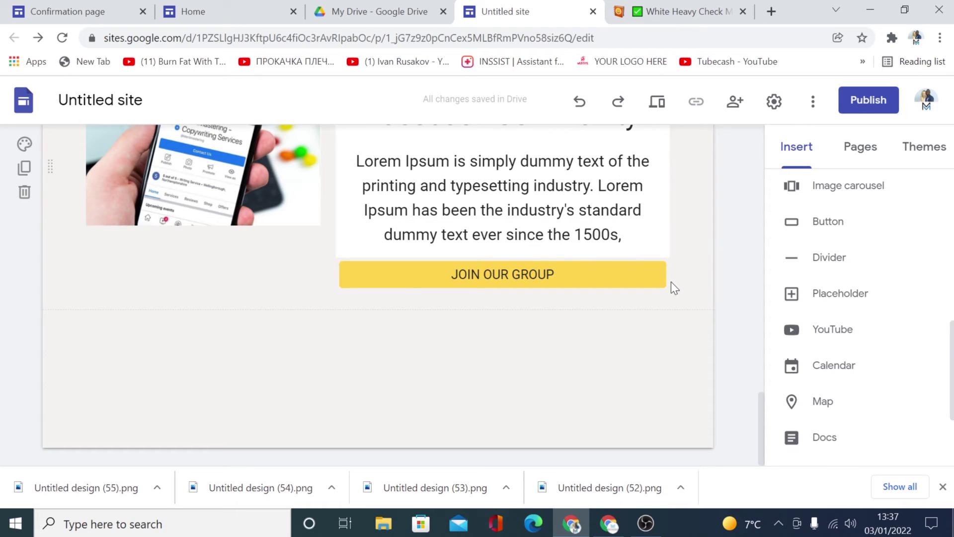
pyautogui.scroll(6, 666, 298)
pyautogui.scroll(-5, 666, 298)
# Copy the "© 2020 MeritMastering, Inc. All Rights Reserved." line from the bottom of the example page
pyautogui.hotkey('ctrl', 'shift', 'Tab')
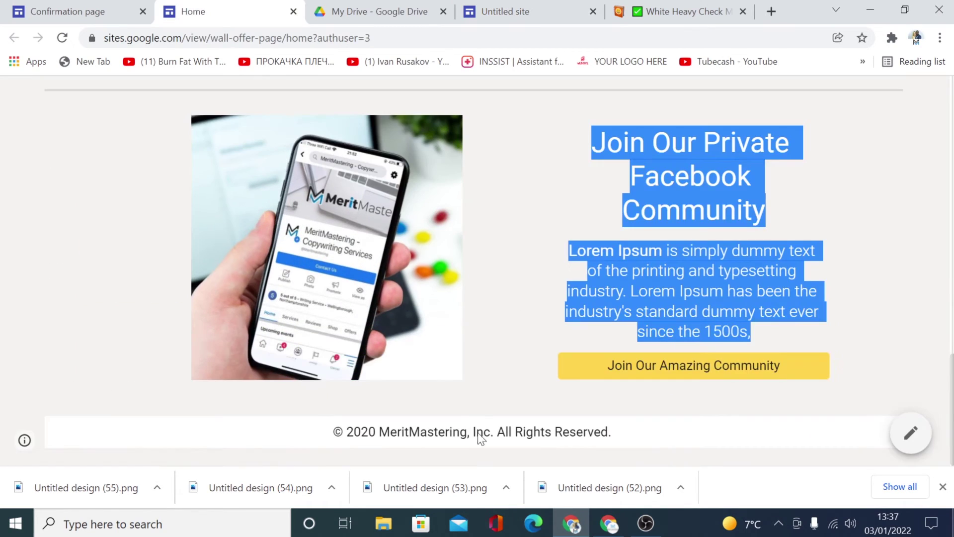
pyautogui.moveTo(330, 432); pyautogui.dragTo(619, 446)
pyautogui.rightClick(564, 329)
pyautogui.click(596, 340)
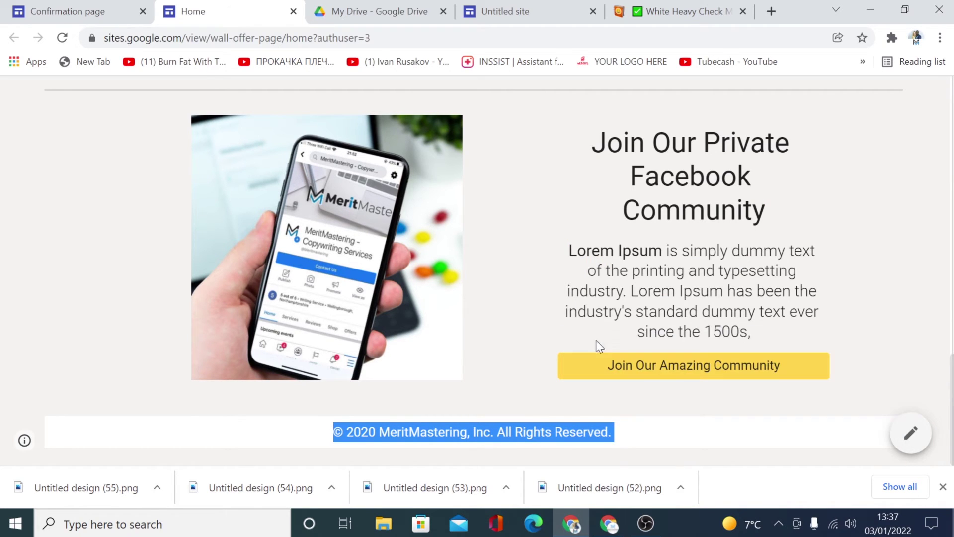
# Return to the untitled site and insert a divider below the Facebook community section
pyautogui.click(505, 11)
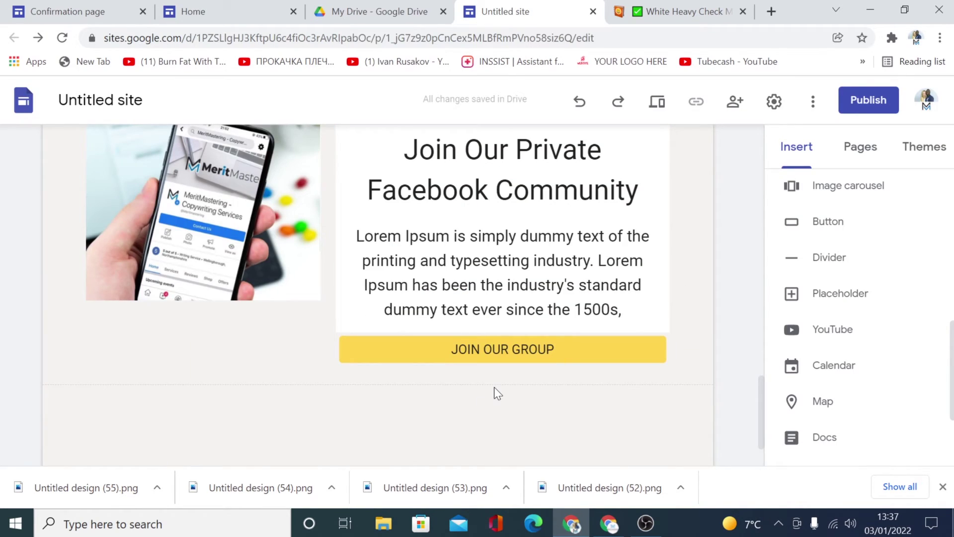
pyautogui.scroll(-2, 494, 387)
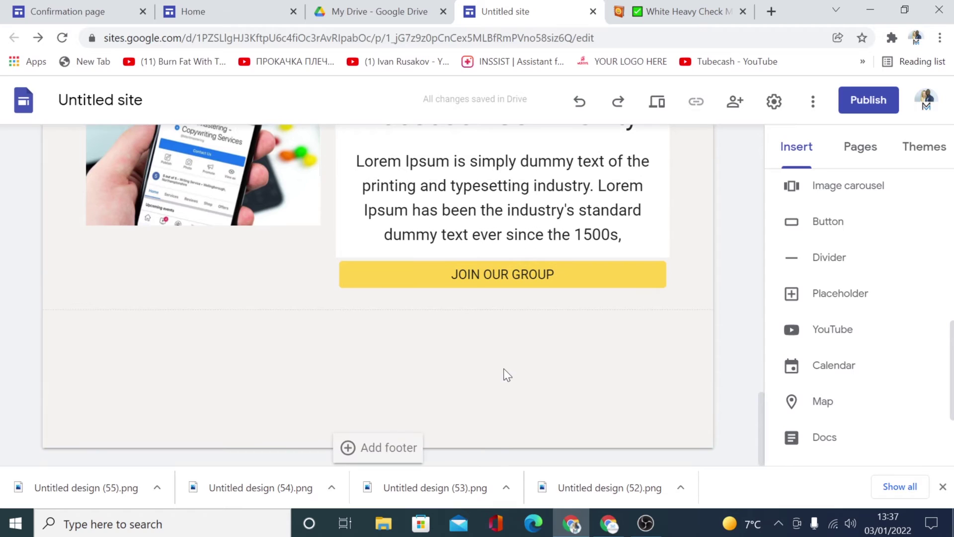
pyautogui.click(834, 263)
# Add a text box below the new divider containing the copied MeritMastering copyright line as plain text, and center it
pyautogui.doubleClick(350, 342)
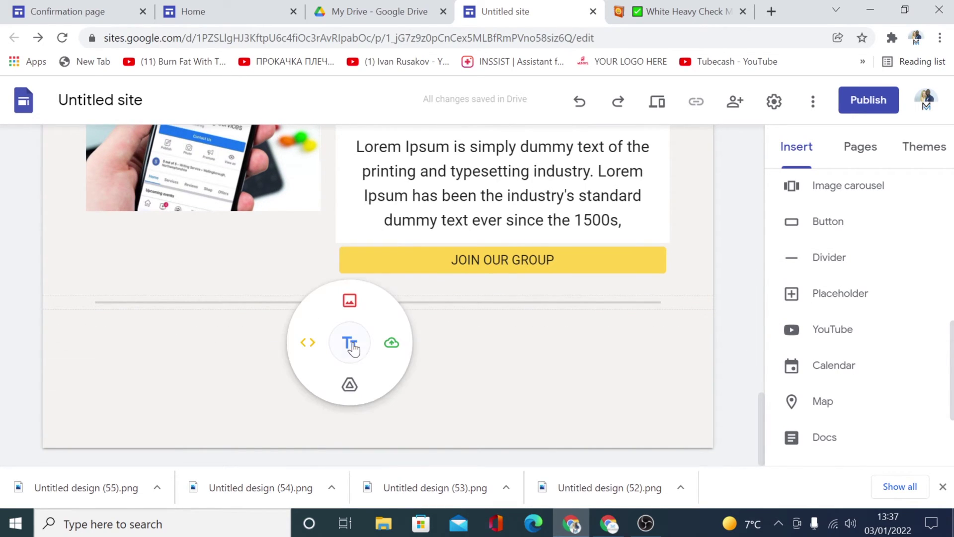
pyautogui.click(350, 343)
pyautogui.rightClick(301, 280)
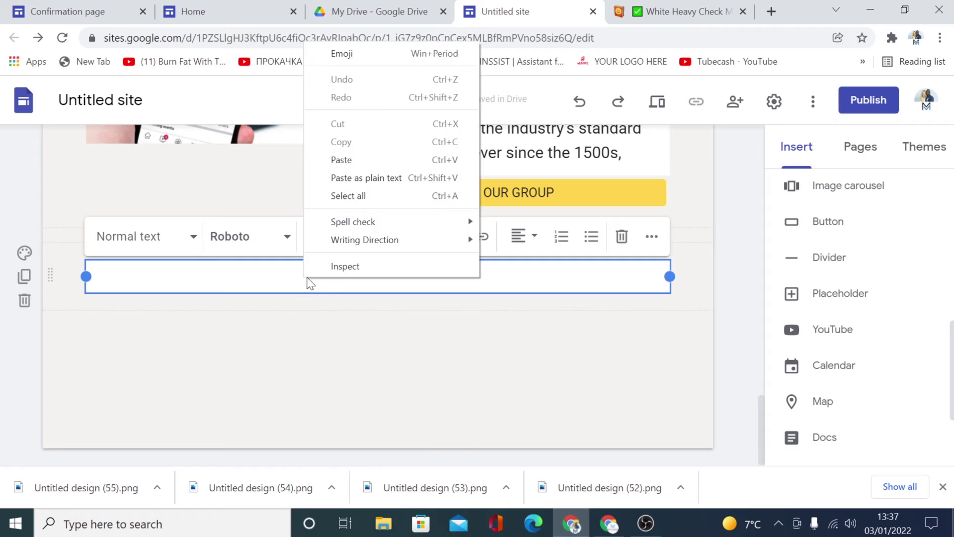
pyautogui.click(348, 177)
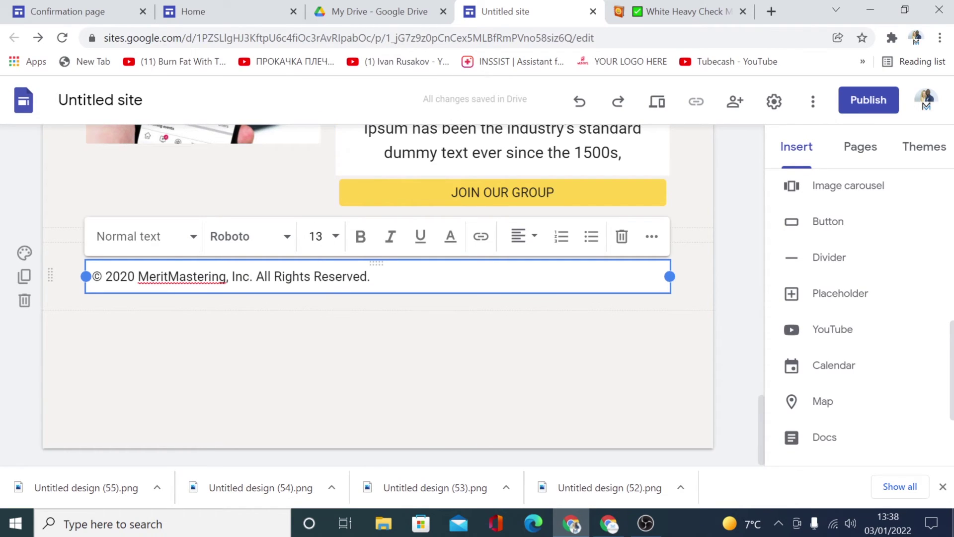
pyautogui.hotkey('ctrl', 'a')
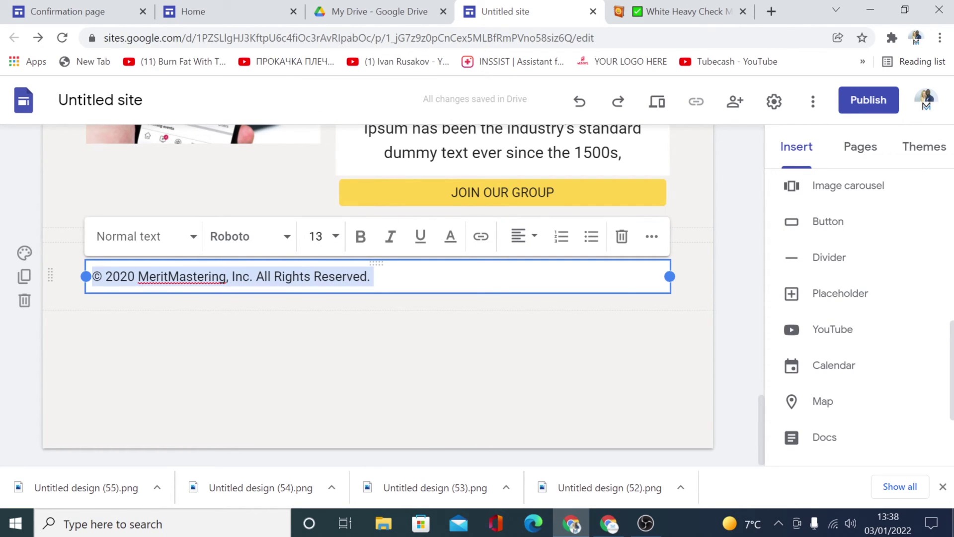
pyautogui.click(531, 241)
pyautogui.click(520, 289)
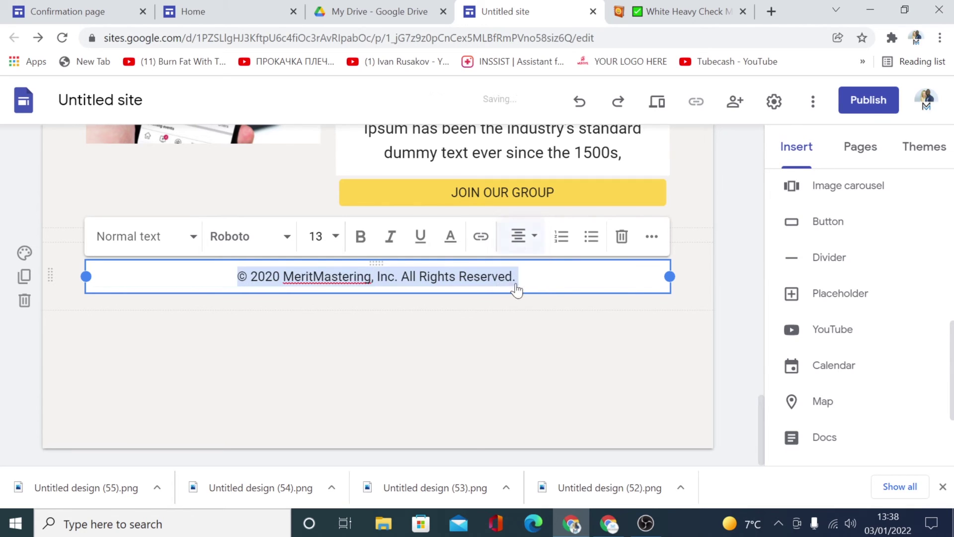
pyautogui.click(426, 337)
# Review the untitled site's page from the header to the community section and compare its header with the example page
pyautogui.scroll(8, 579, 323)
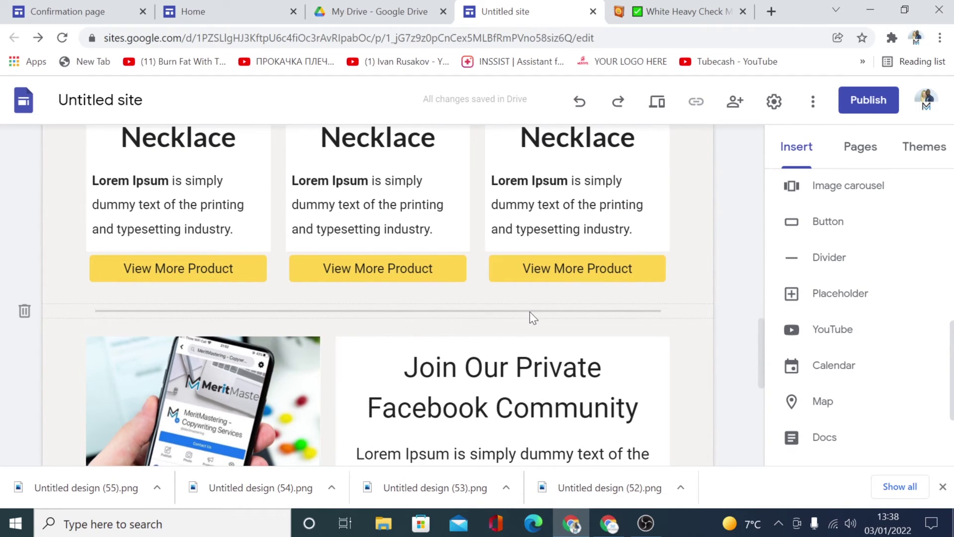
pyautogui.scroll(-2, 533, 318)
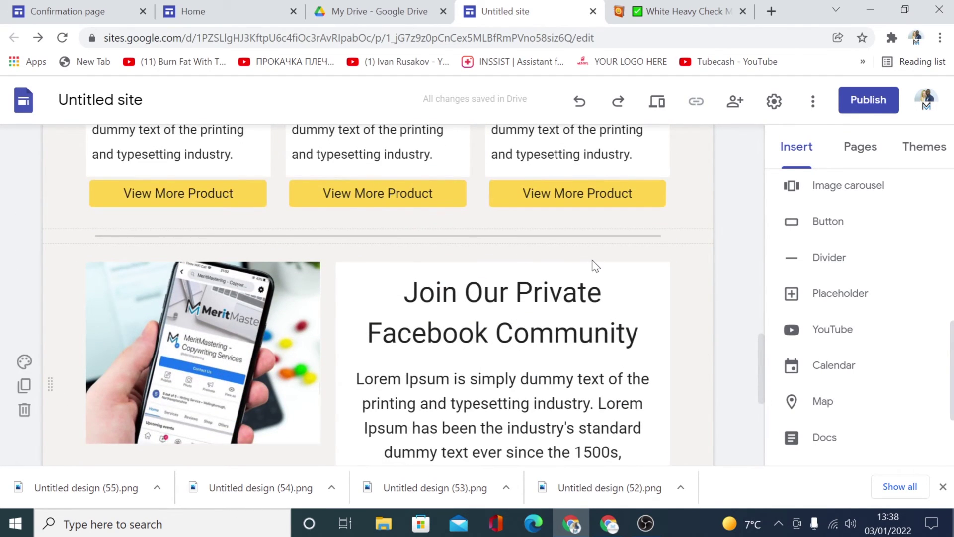
pyautogui.scroll(20, 592, 260)
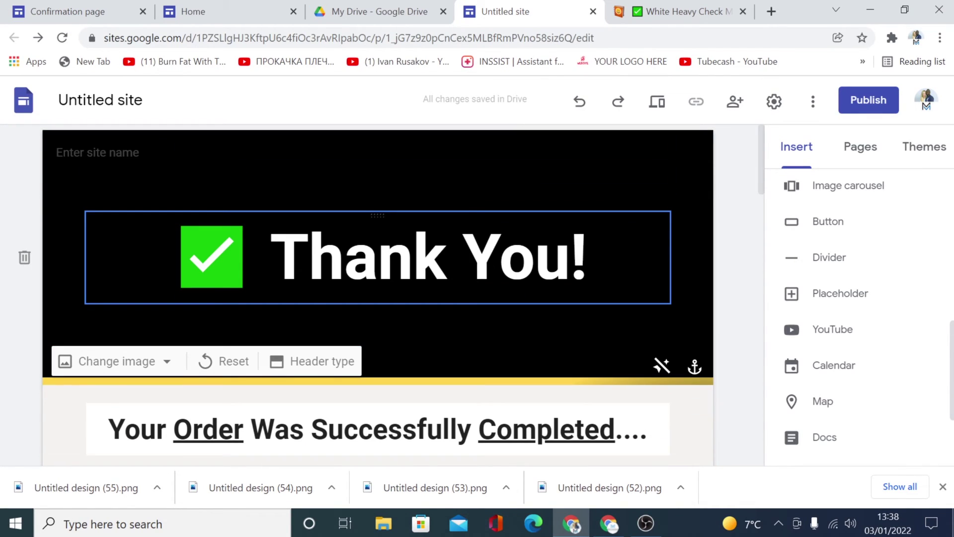
pyautogui.scroll(-6, 498, 282)
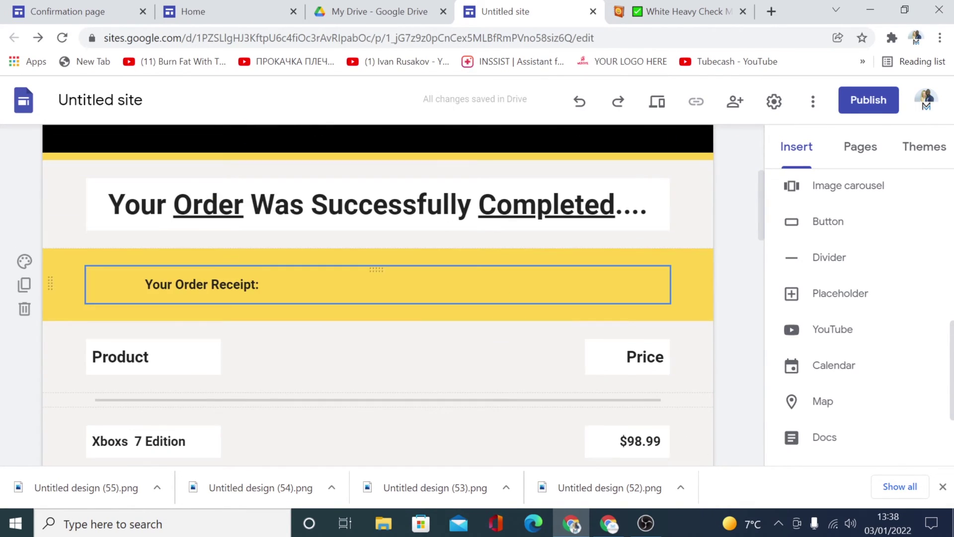
pyautogui.scroll(-8, 501, 298)
pyautogui.hotkey('ctrl', '2')
pyautogui.scroll(5, 539, 253)
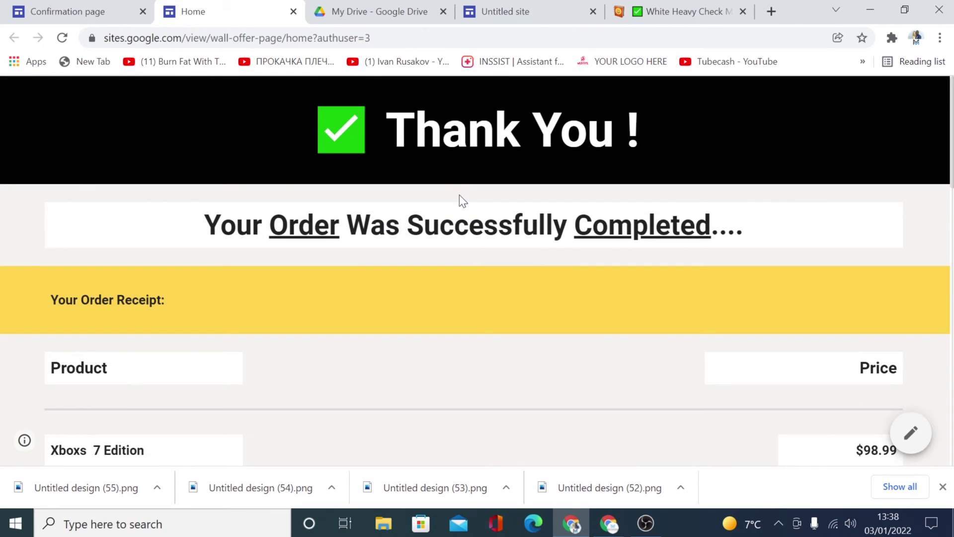
pyautogui.click(534, 10)
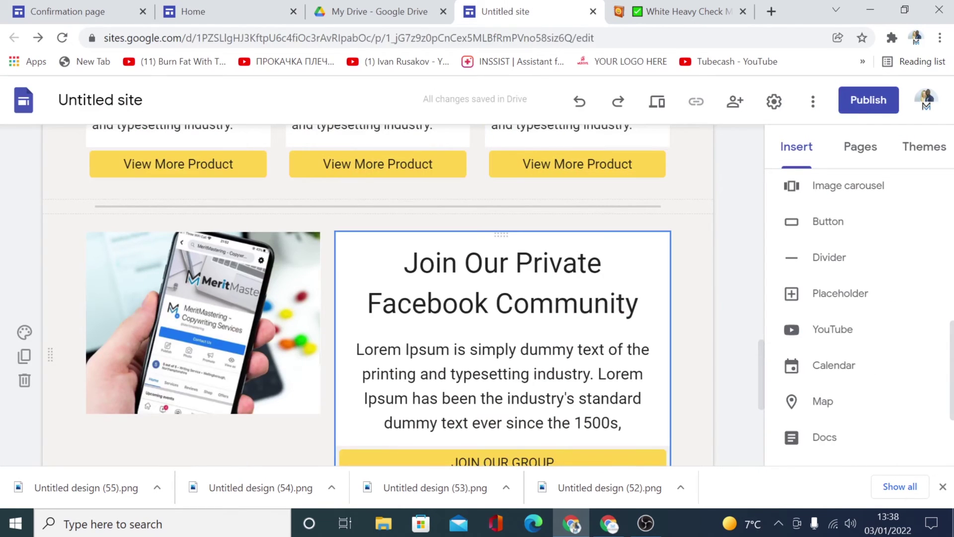
pyautogui.scroll(5, 589, 324)
pyautogui.scroll(10, 591, 321)
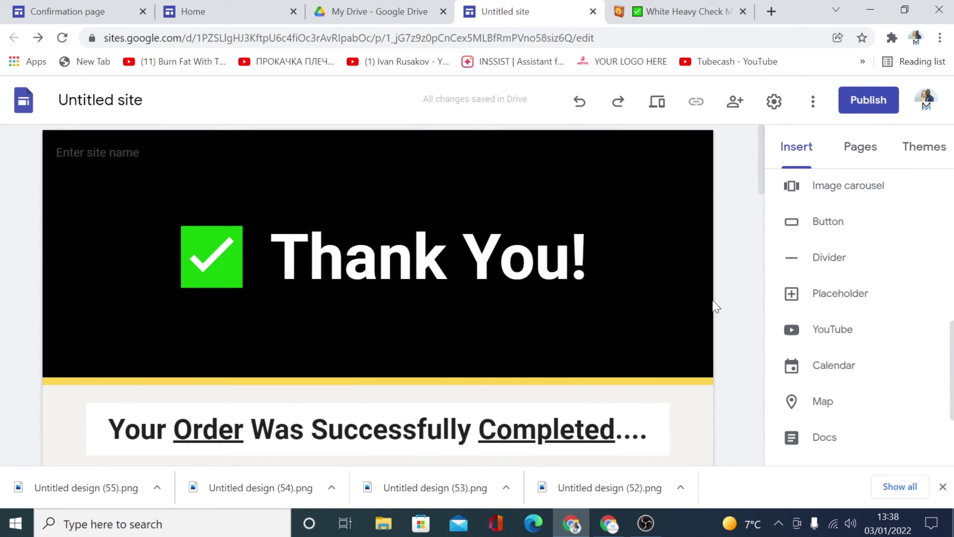
pyautogui.scroll(-5, 569, 311)
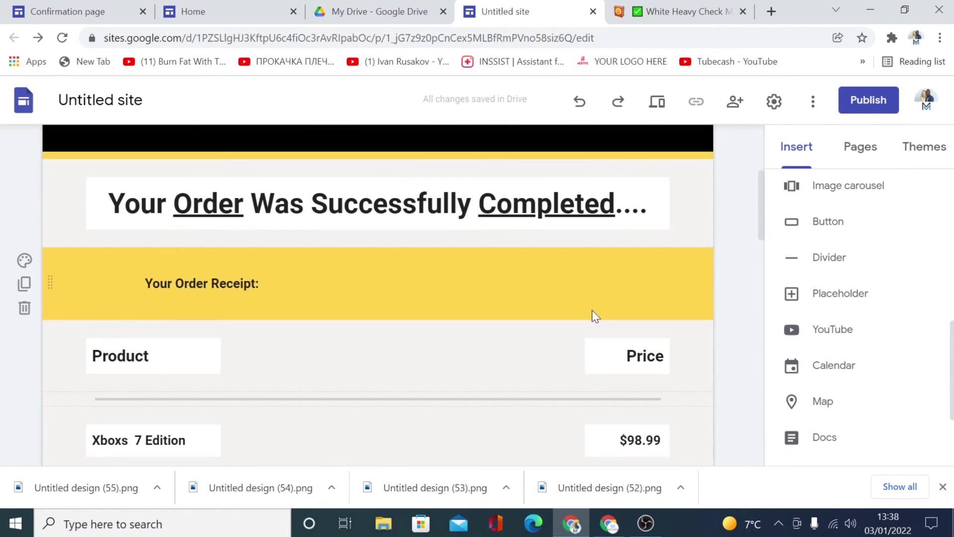
pyautogui.scroll(-5, 592, 310)
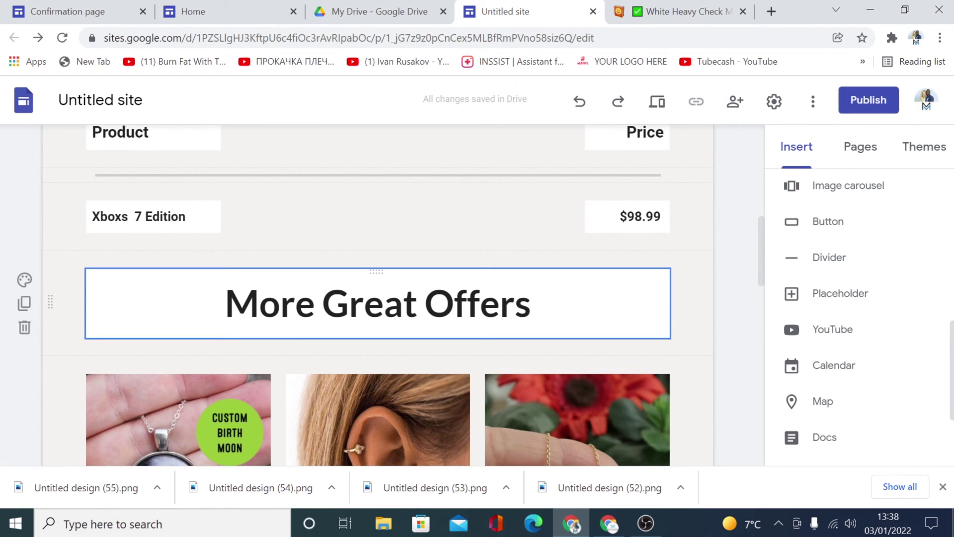
pyautogui.scroll(-5, 687, 322)
pyautogui.scroll(9, 689, 322)
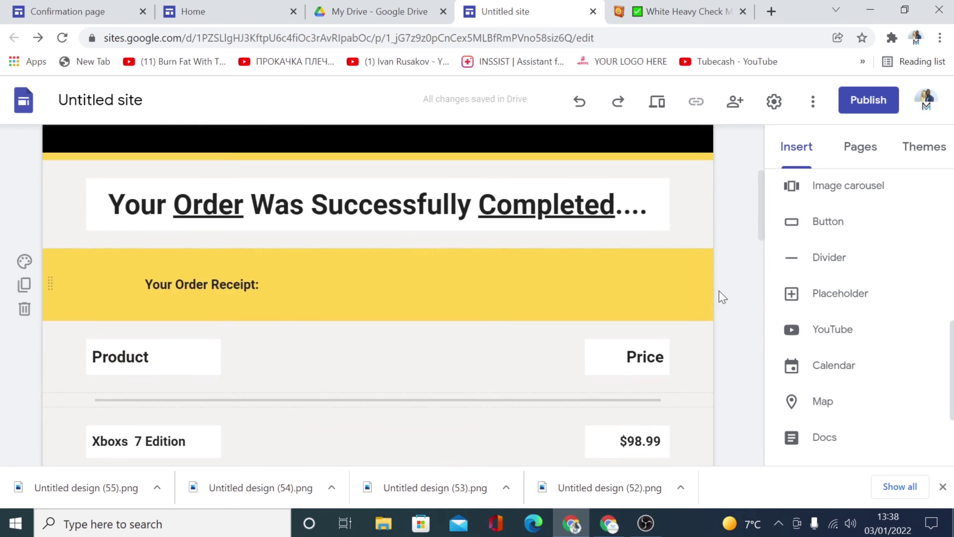
pyautogui.scroll(4, 722, 297)
# Publish the site to the web with the web address "orderthank-you"
pyautogui.click(874, 106)
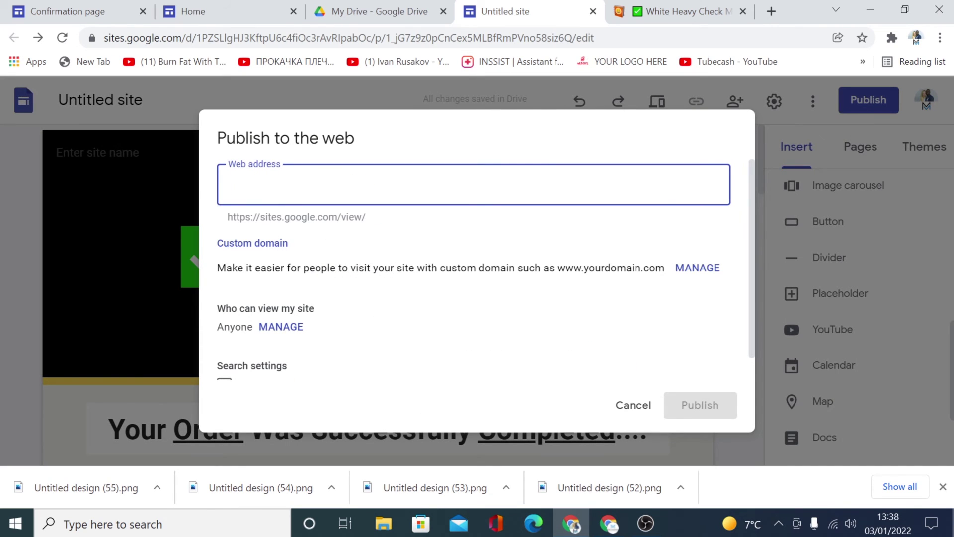
pyautogui.write('orderthank-you')
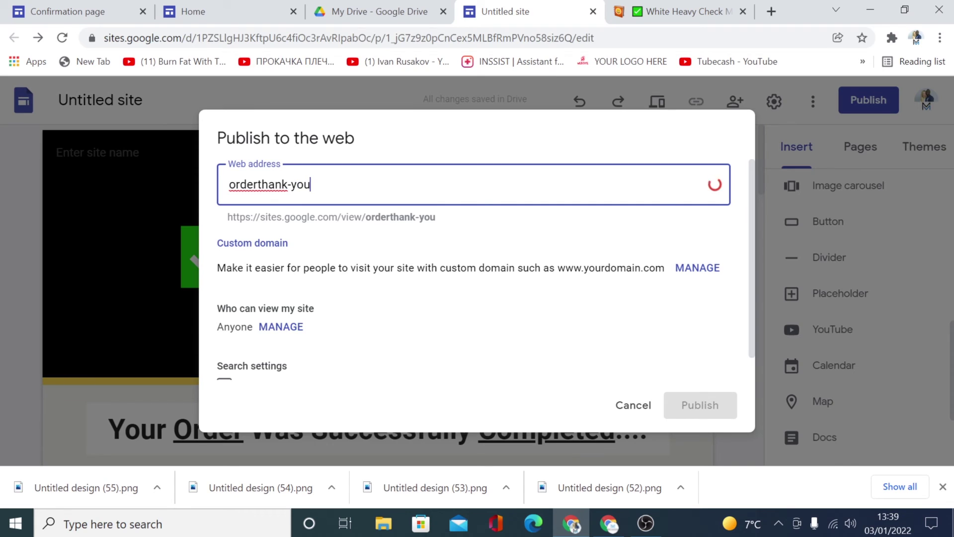
pyautogui.click(693, 404)
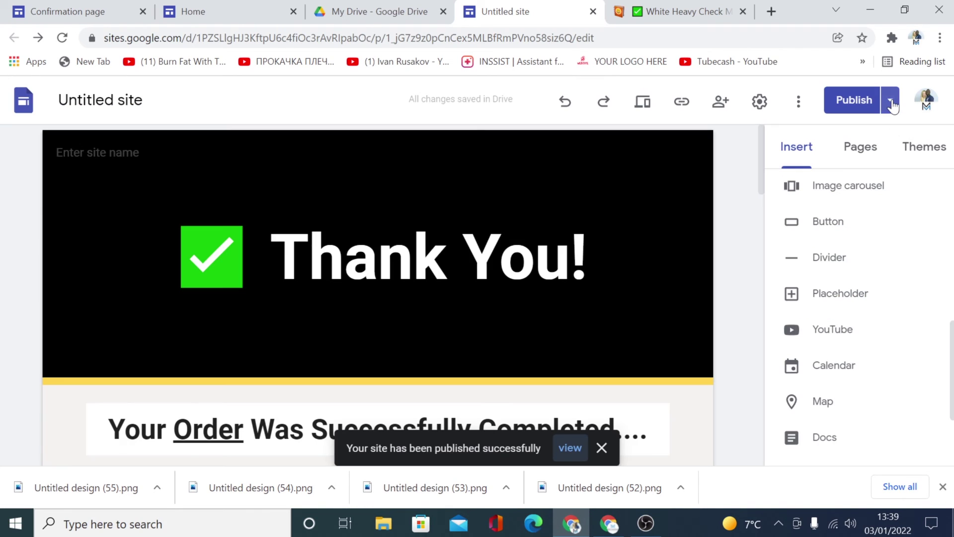
# View the published site and look through the page down to the copyright line
pyautogui.click(890, 99)
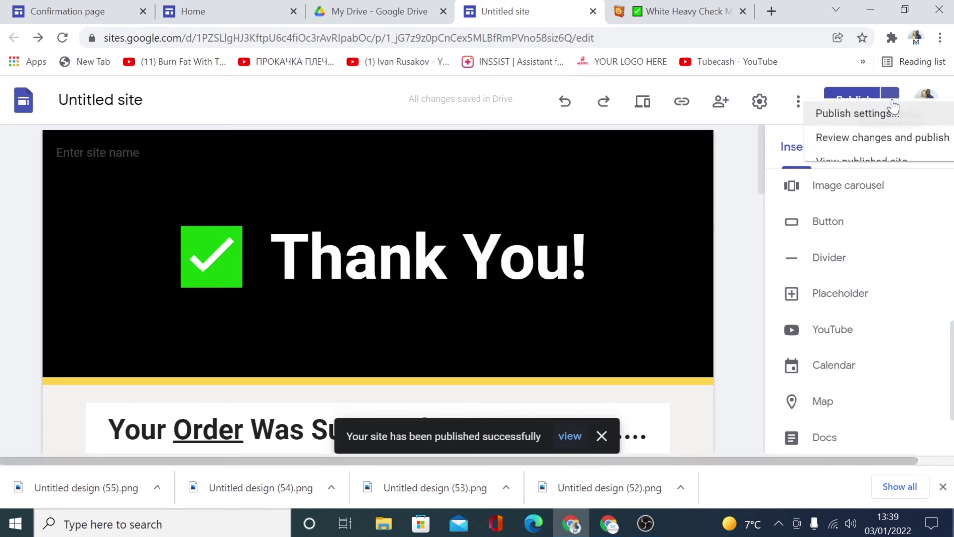
pyautogui.click(792, 178)
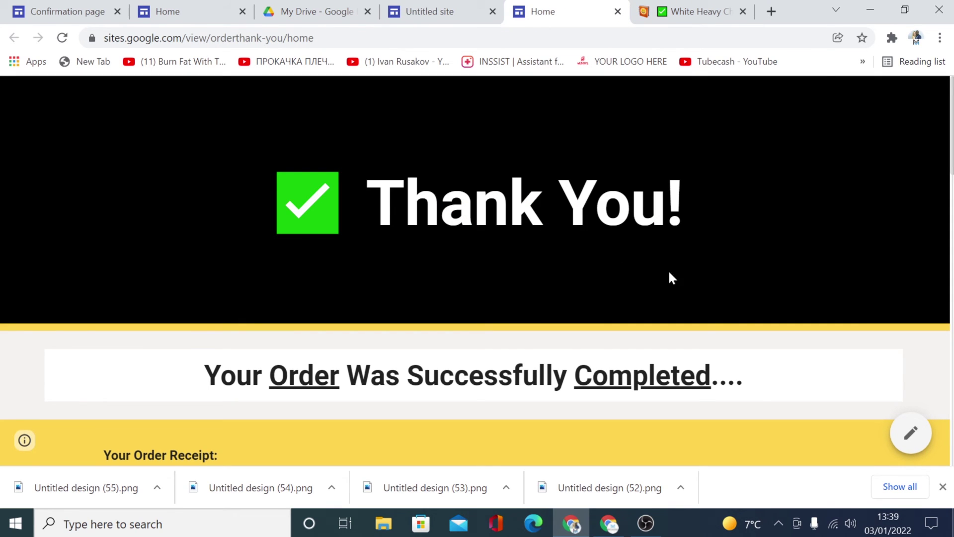
pyautogui.scroll(-20, 700, 266)
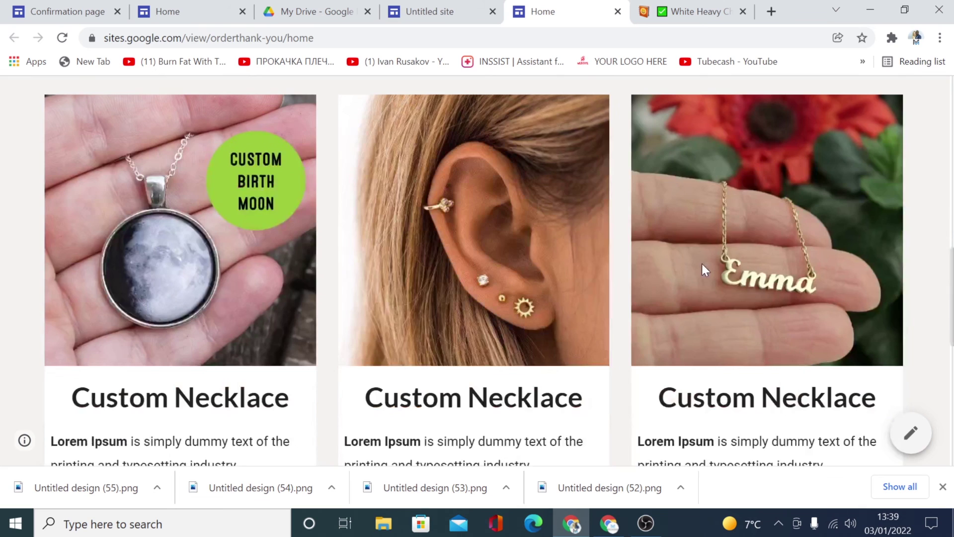
pyautogui.scroll(-3, 706, 270)
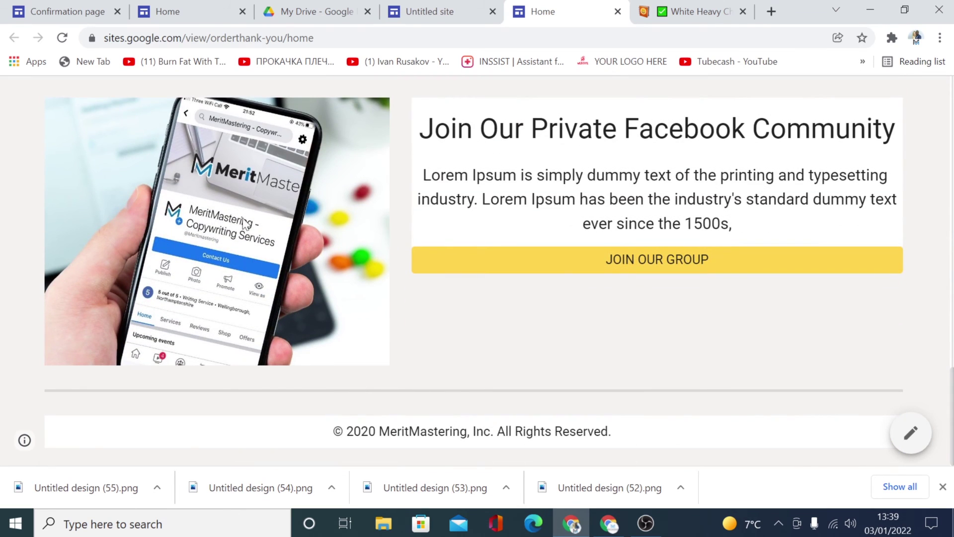